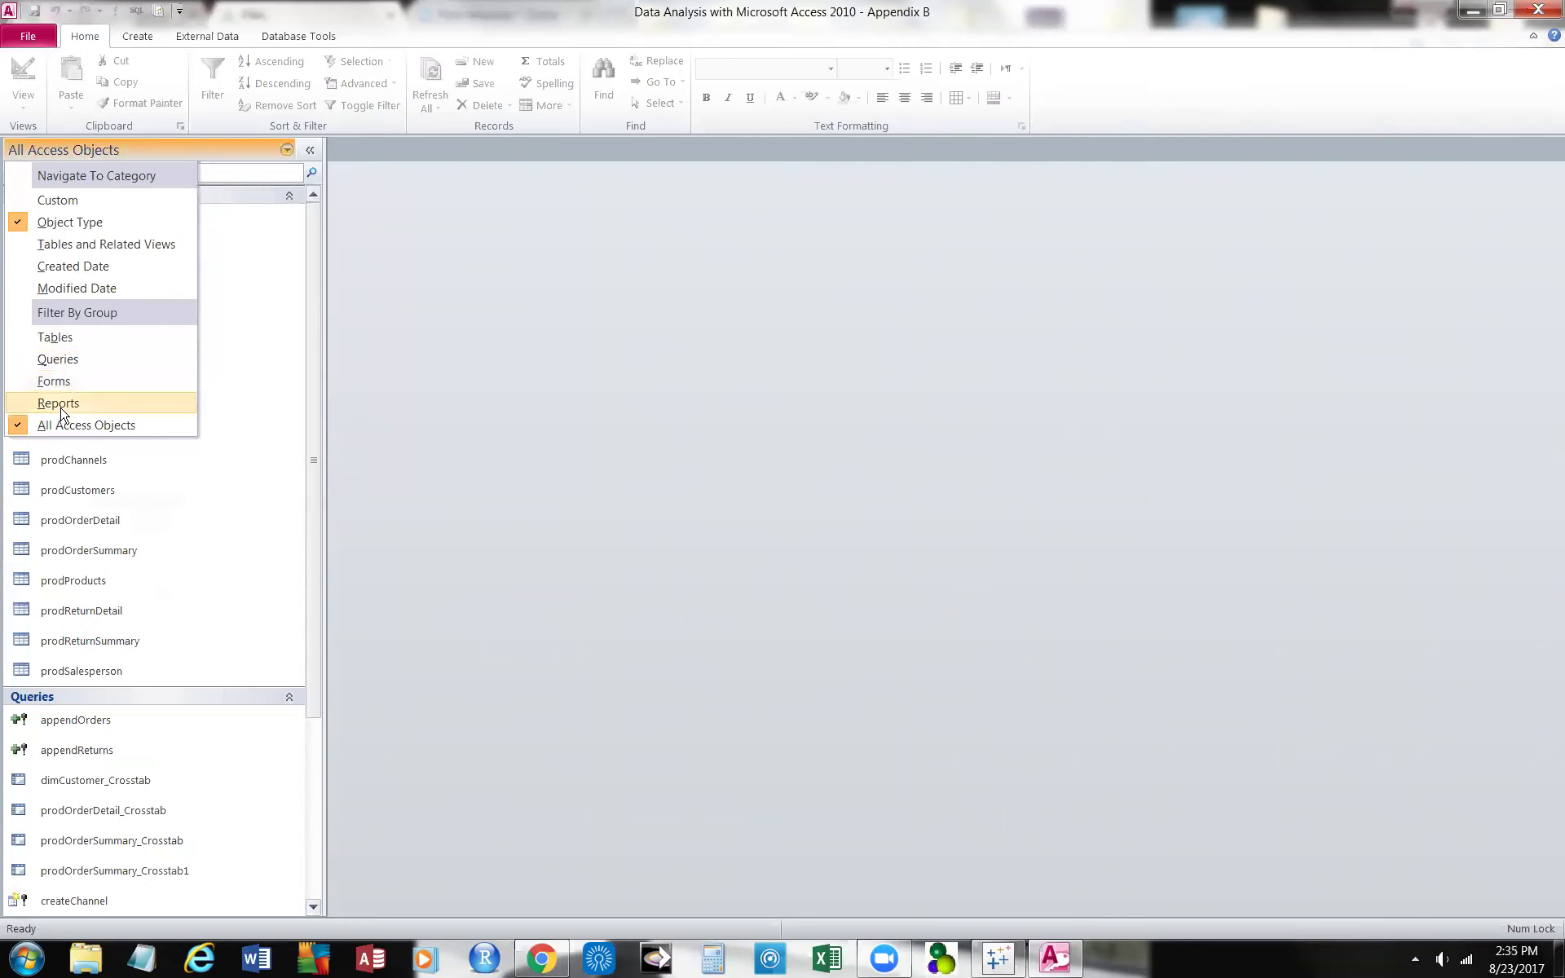
left_click(476, 392)
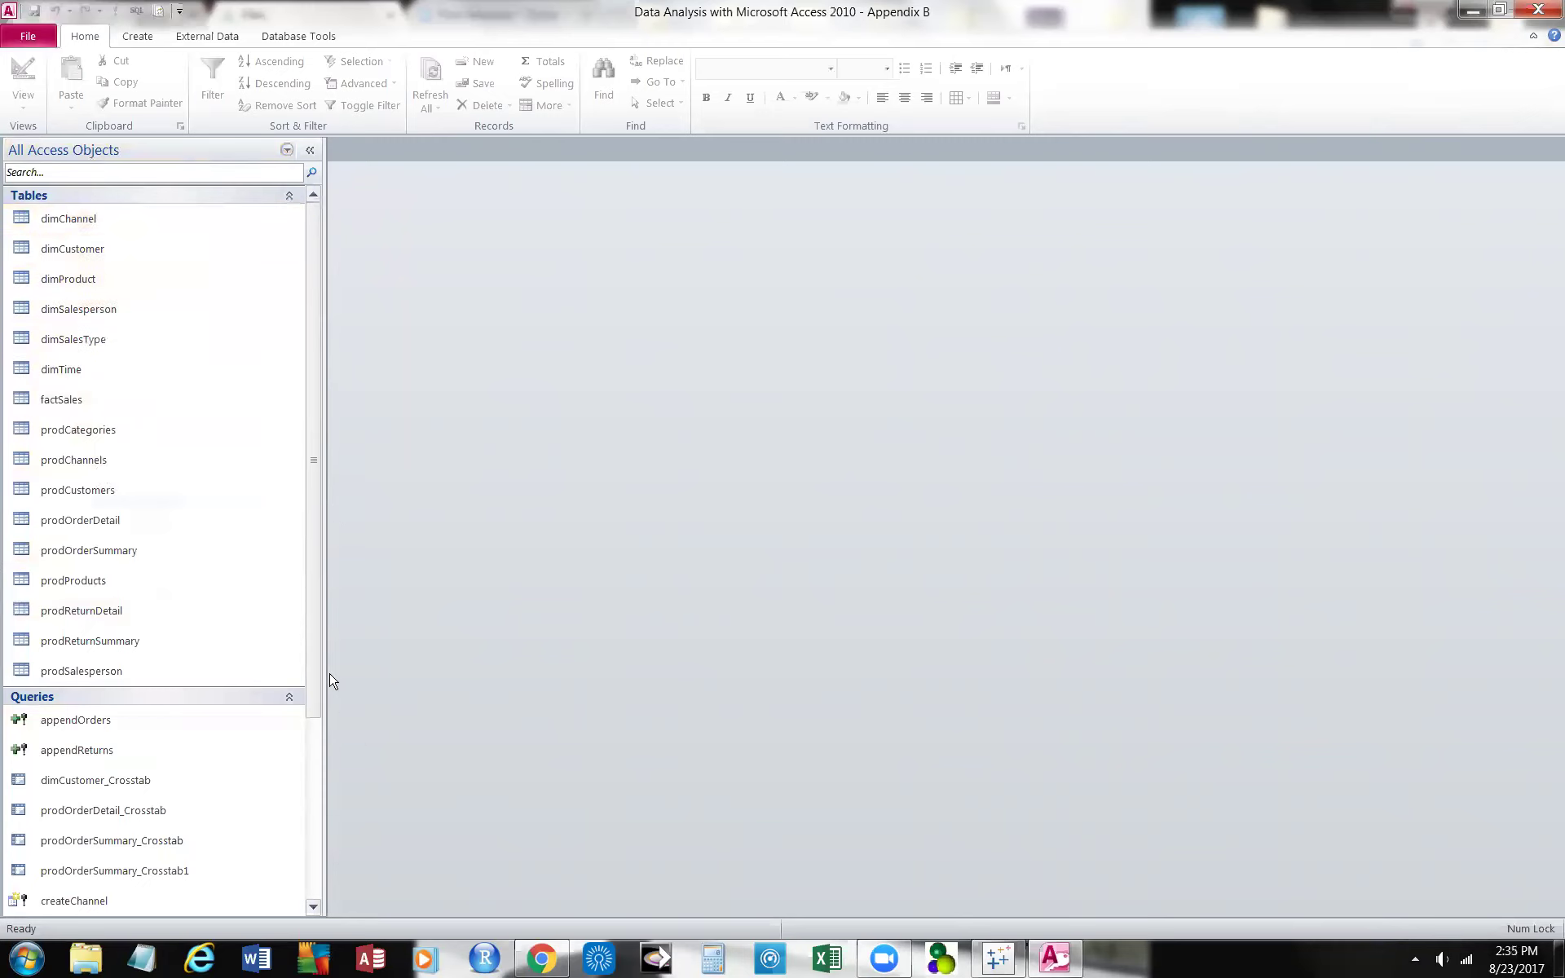
left_click_drag(318, 681, 327, 829)
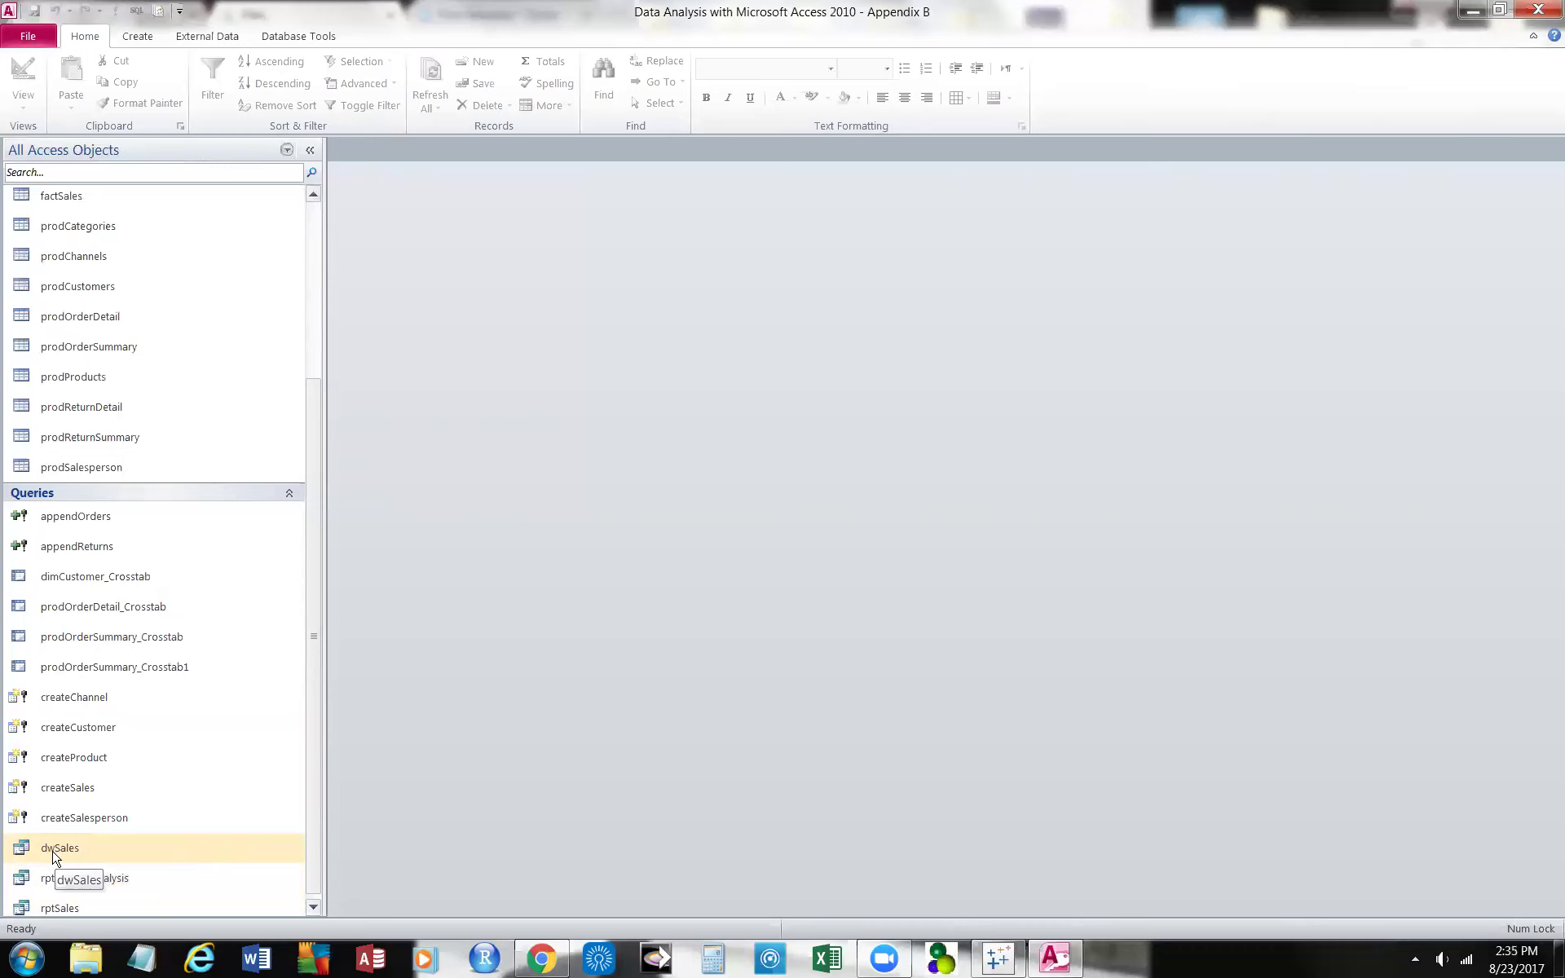
left_click(287, 150)
left_click(126, 403)
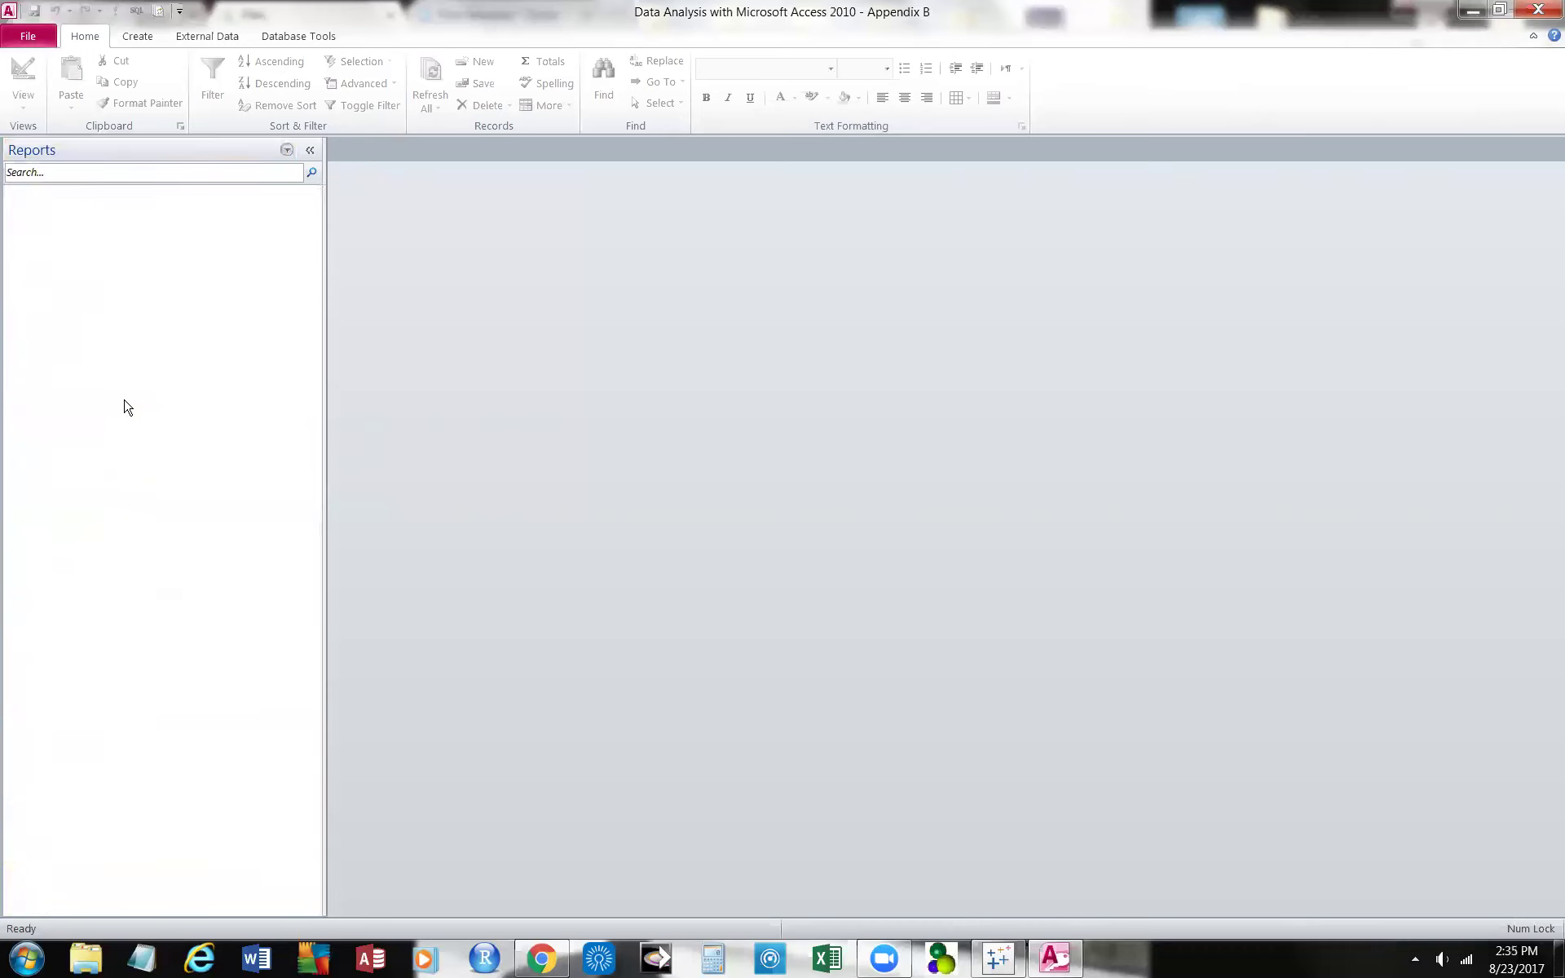
left_click(288, 152)
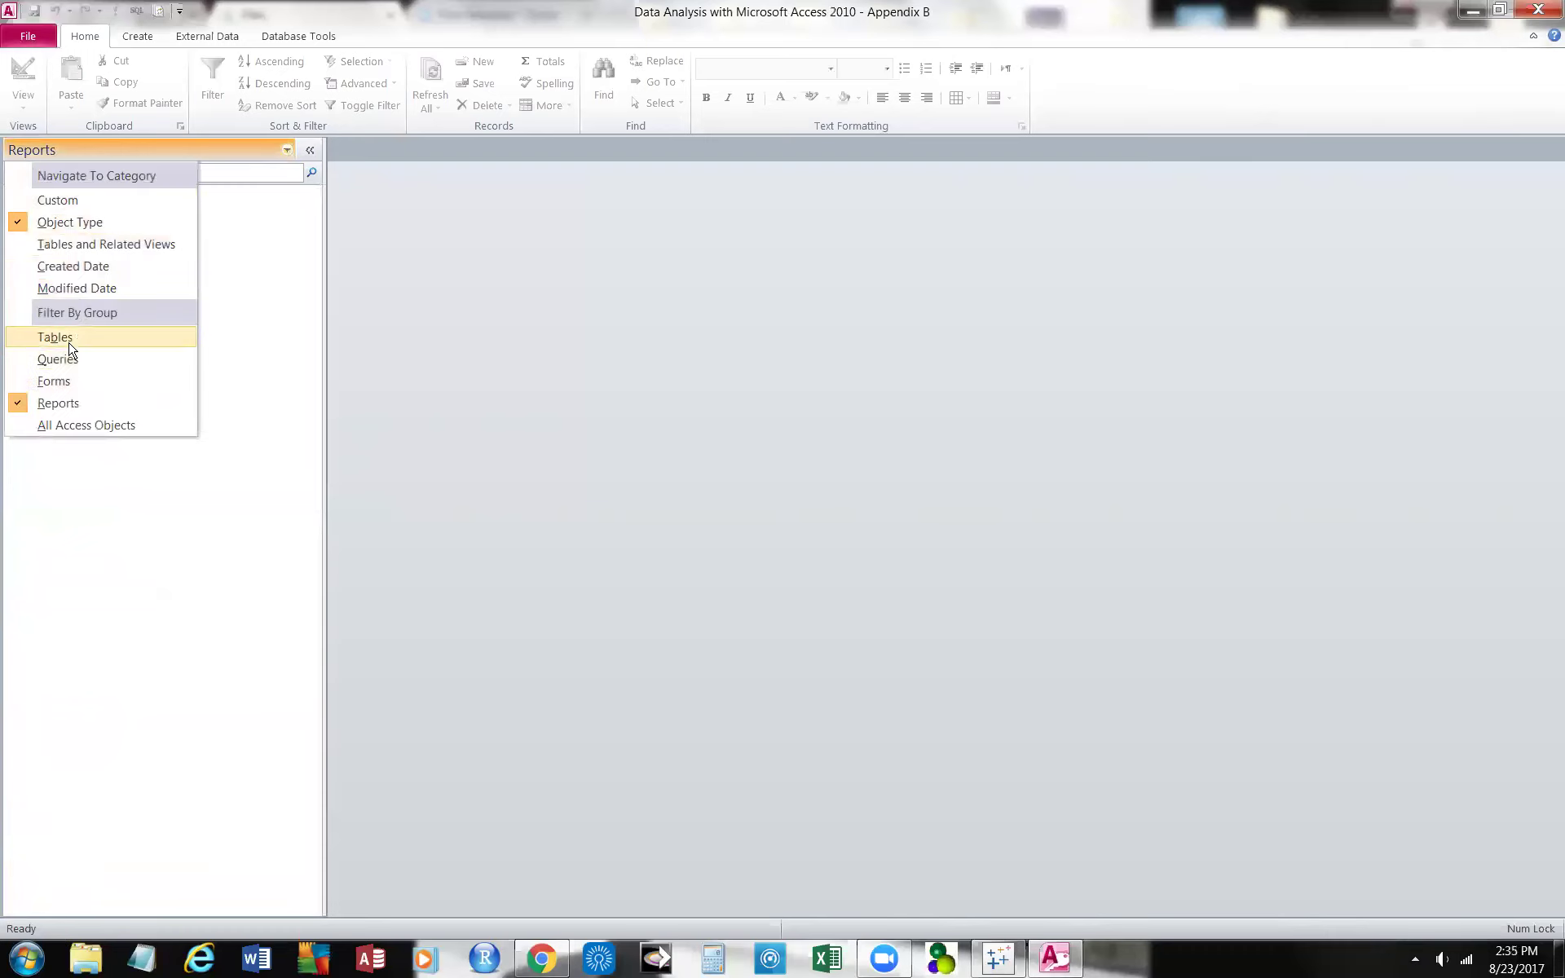
left_click(94, 425)
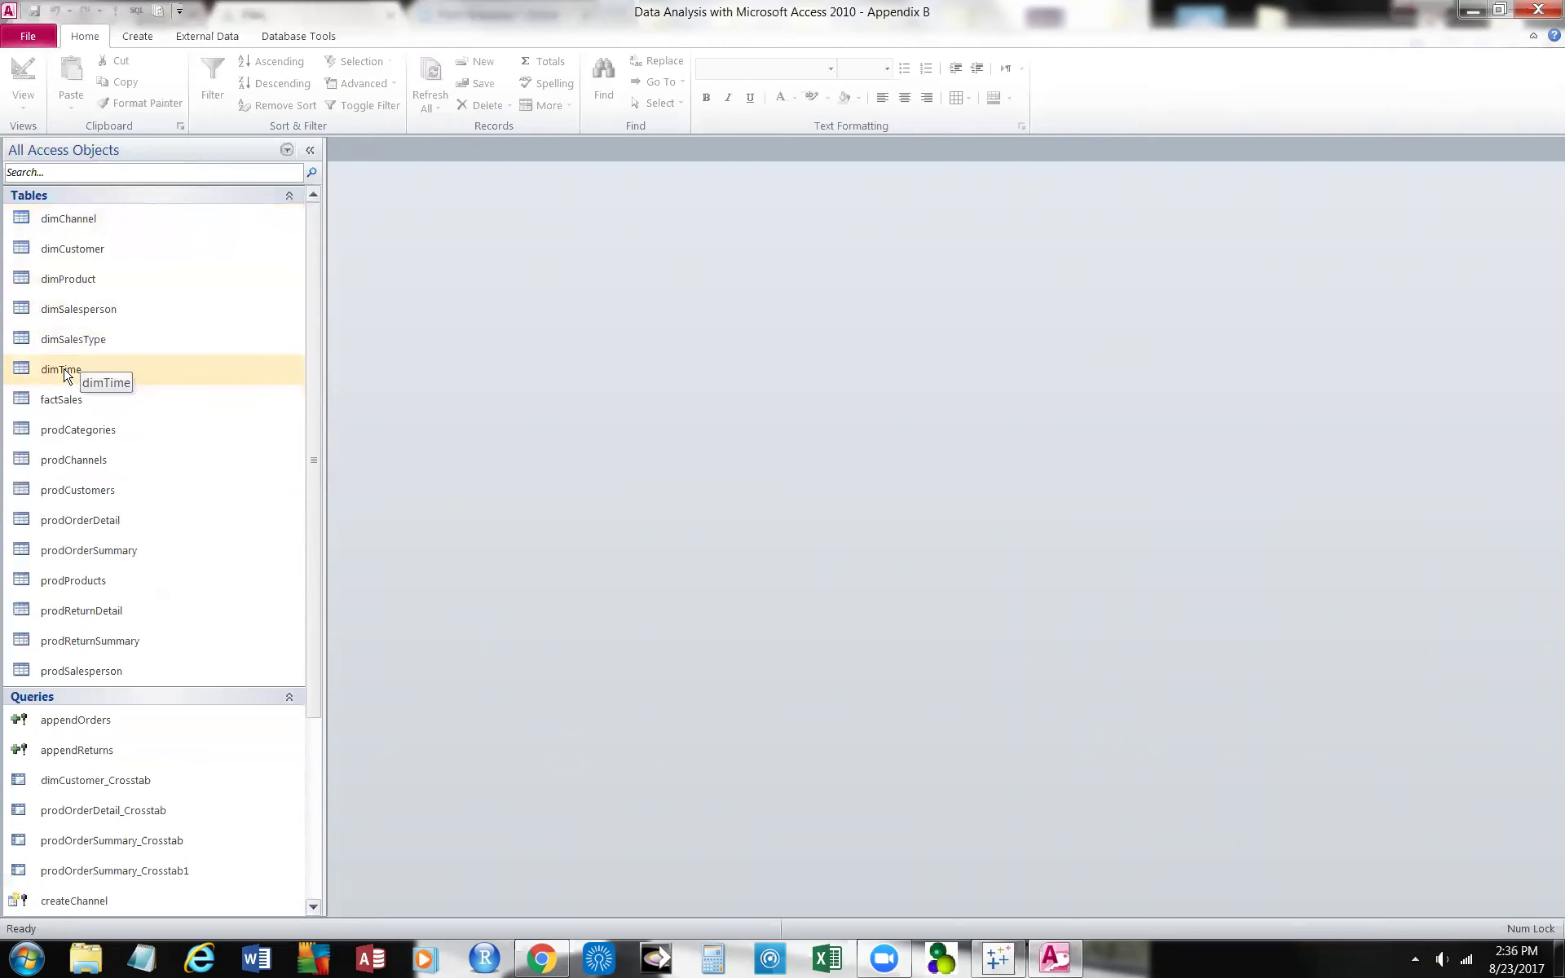
Open dimChannel and dimCustomer as datasheets, then check the first customer's name, city, state, zip and salesperson
right_click(73, 221)
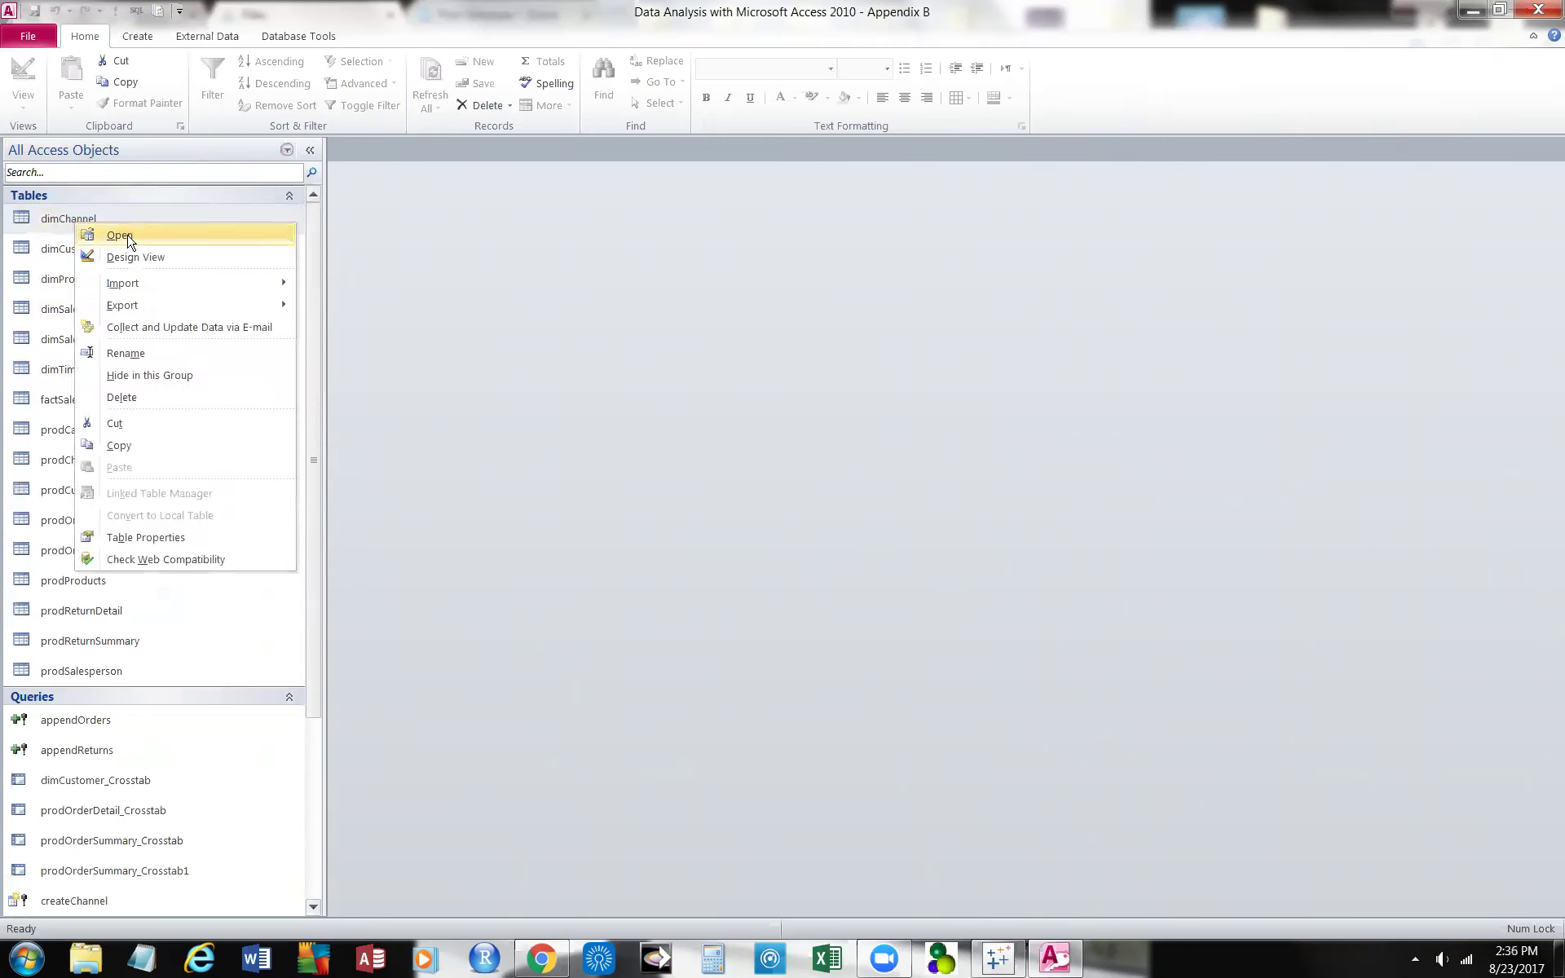
left_click(126, 236)
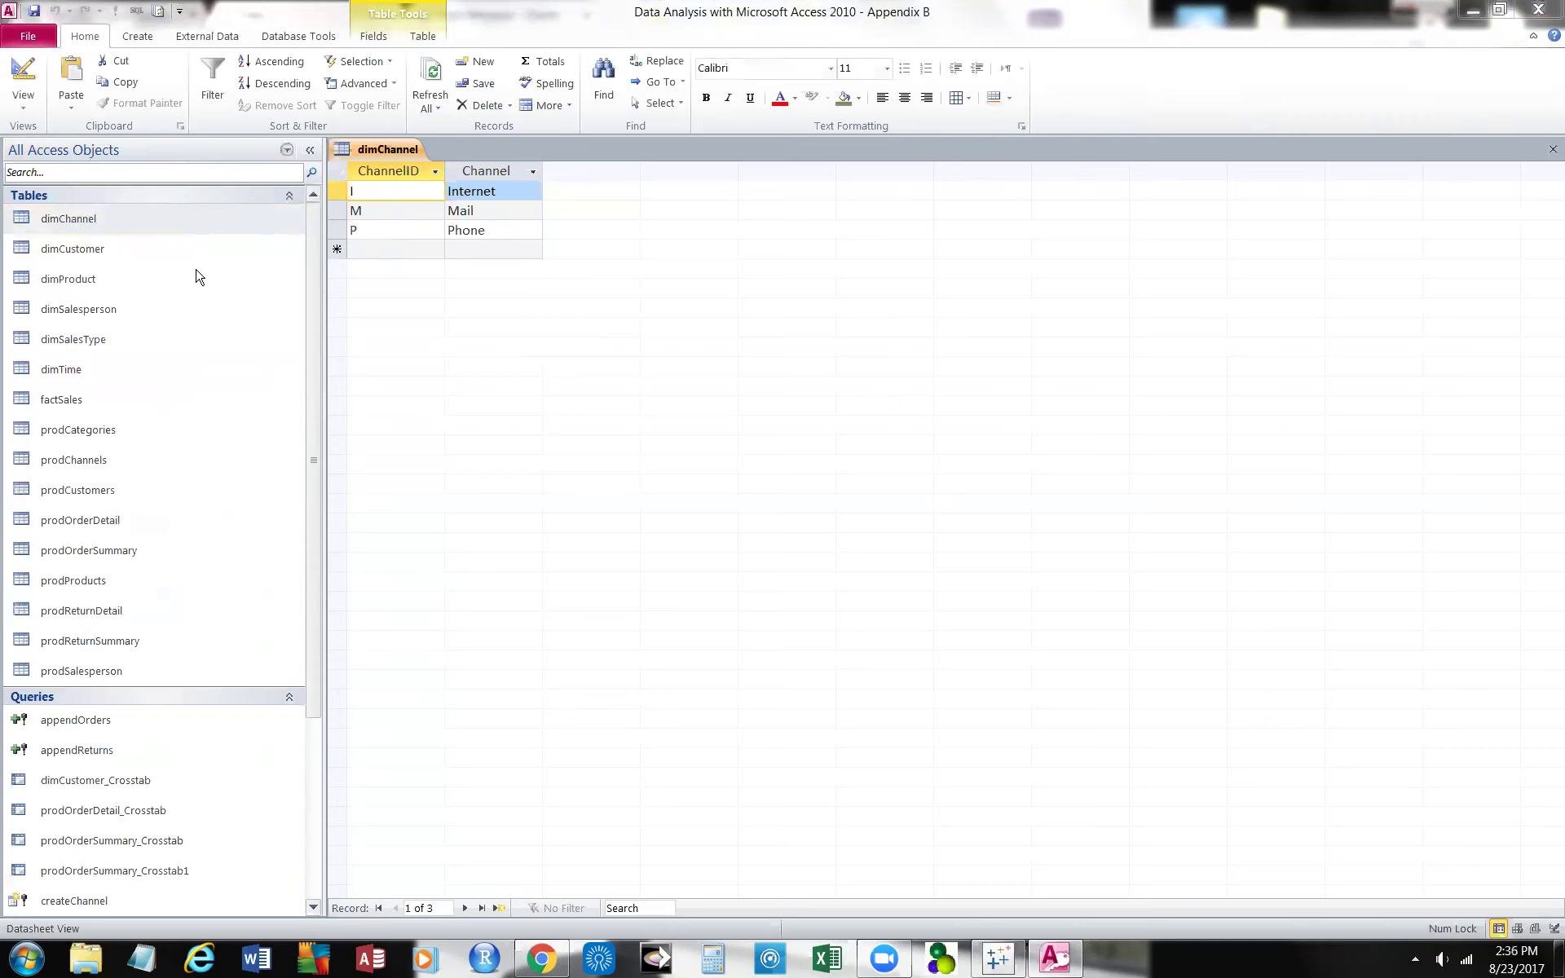
right_click(95, 255)
left_click(159, 267)
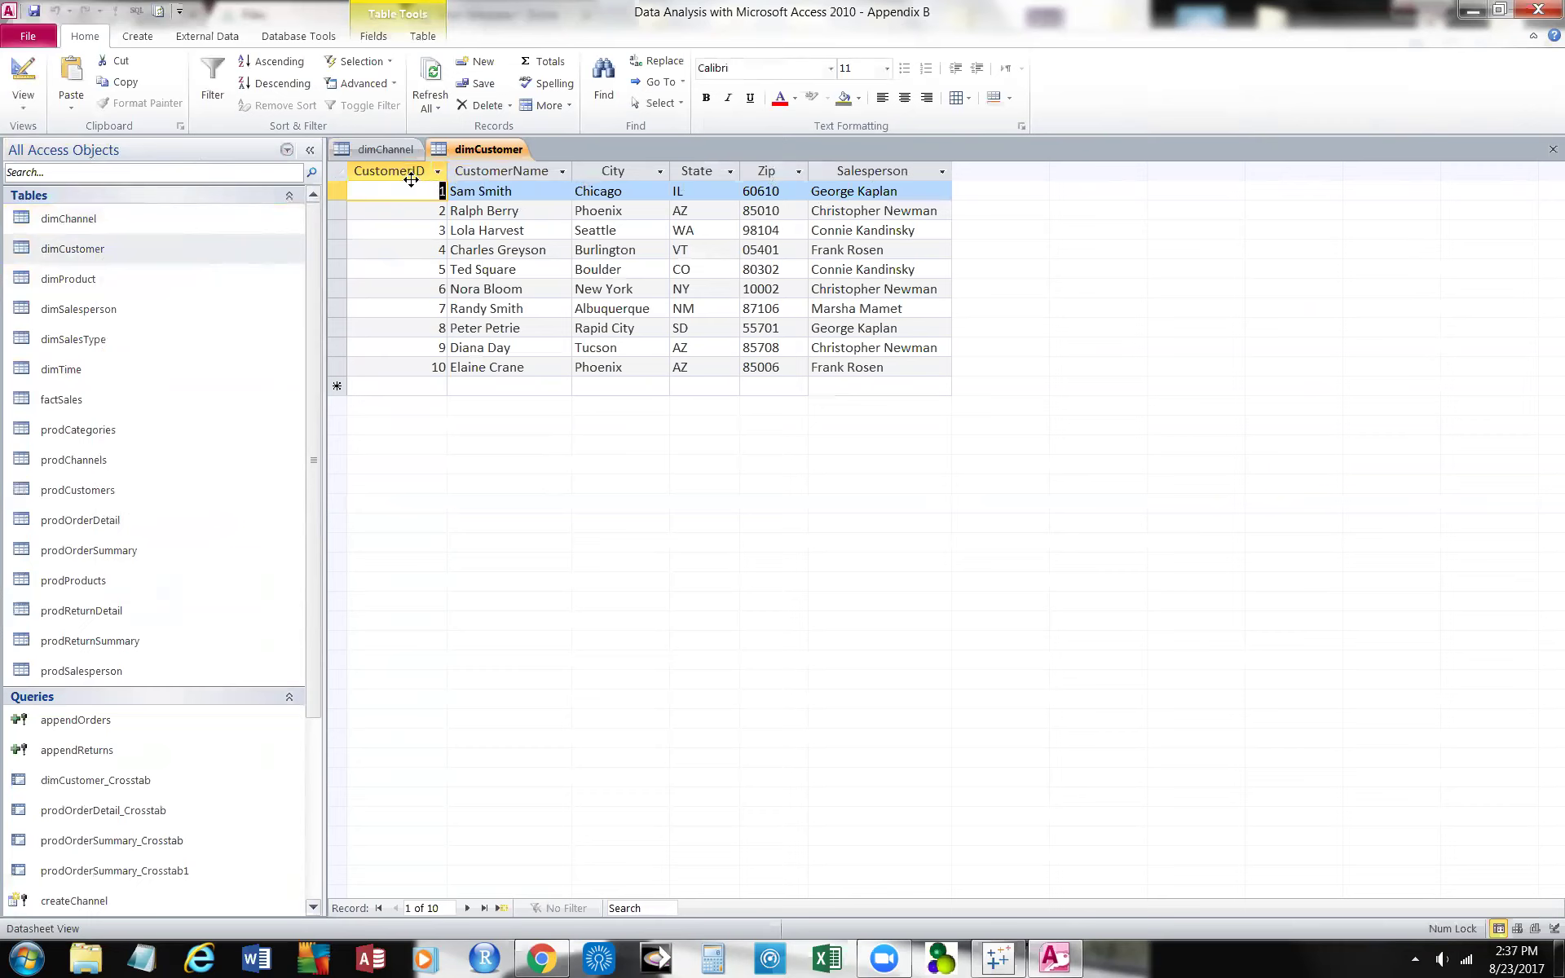
left_click(511, 190)
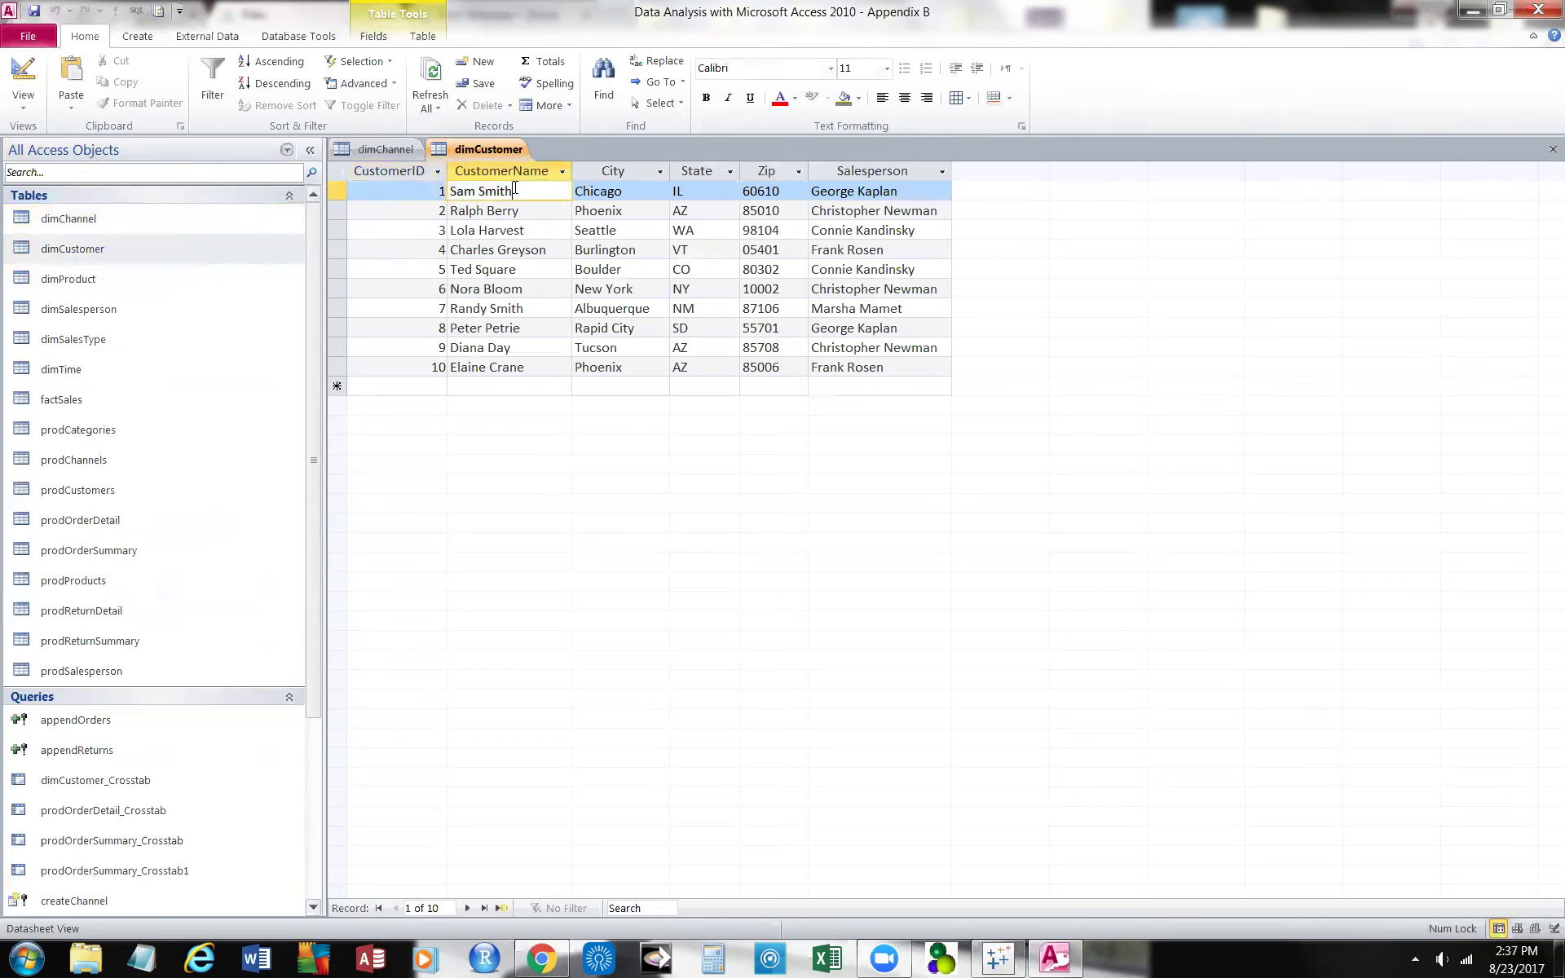
left_click(636, 194)
left_click(711, 196)
left_click(789, 195)
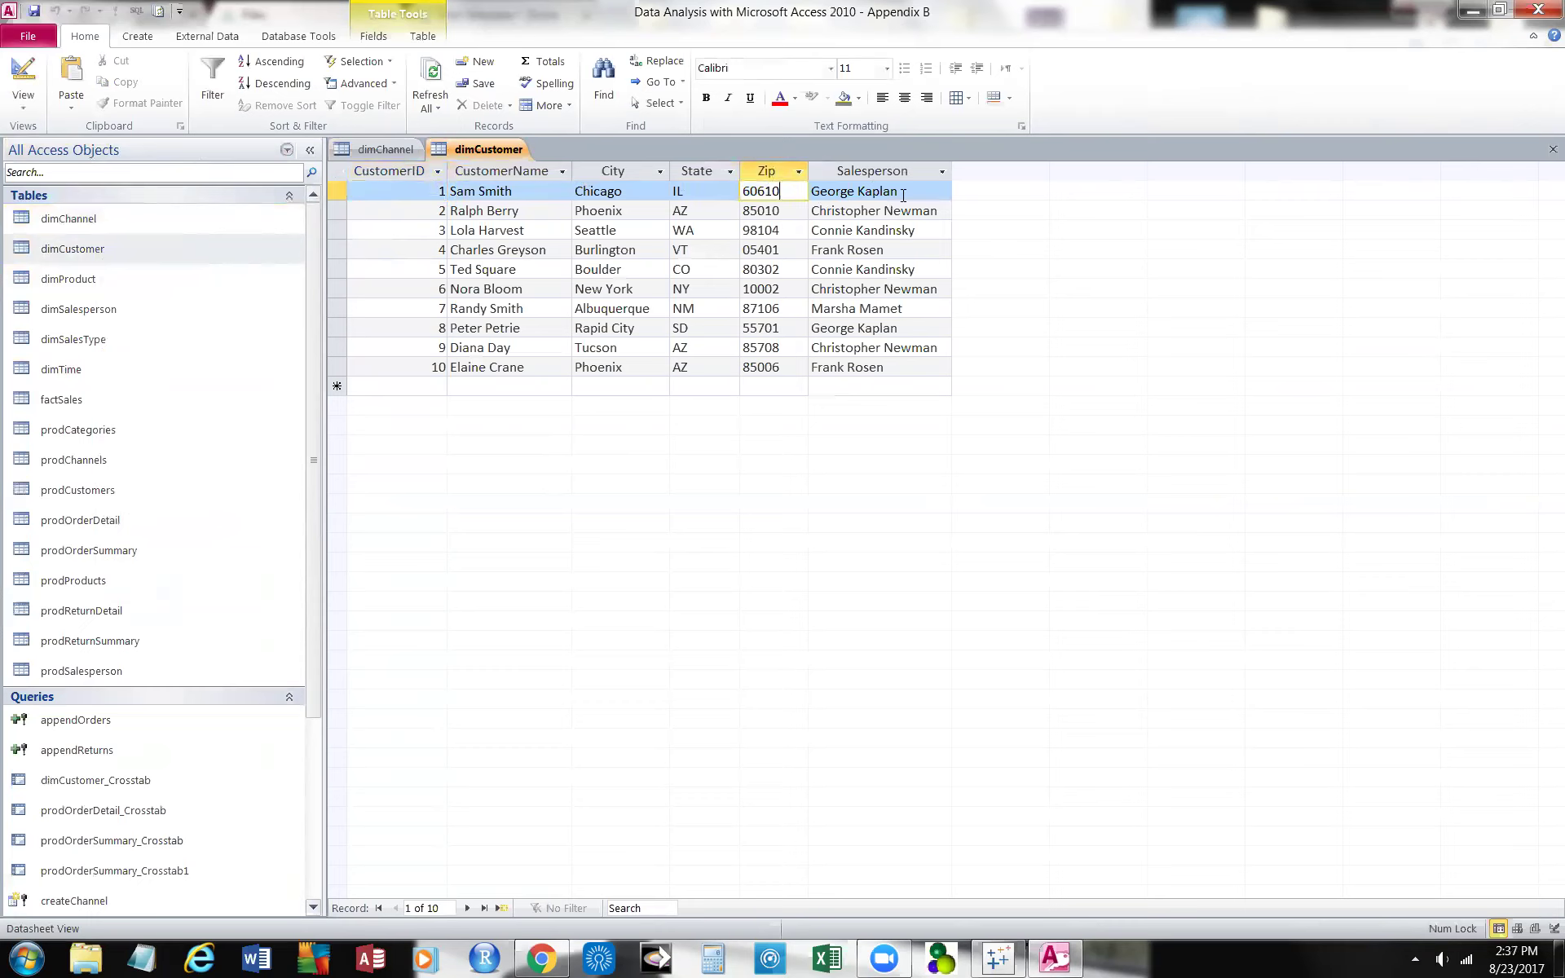
left_click(913, 193)
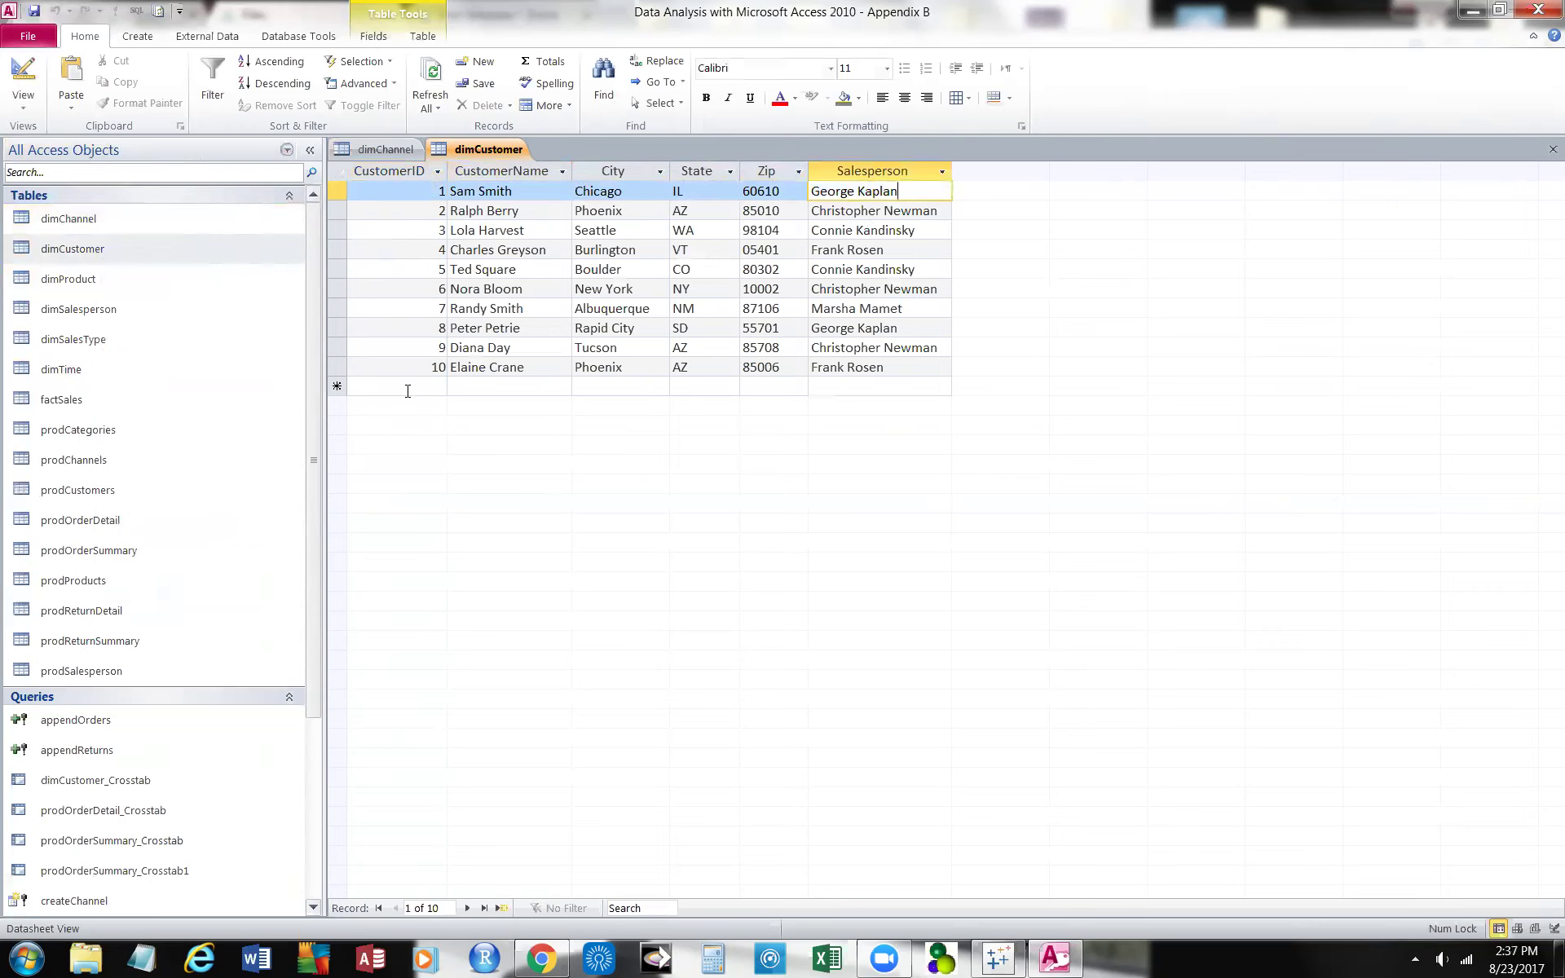
Open dimProduct and widen its ProductCategory column to show the full header
right_click(84, 280)
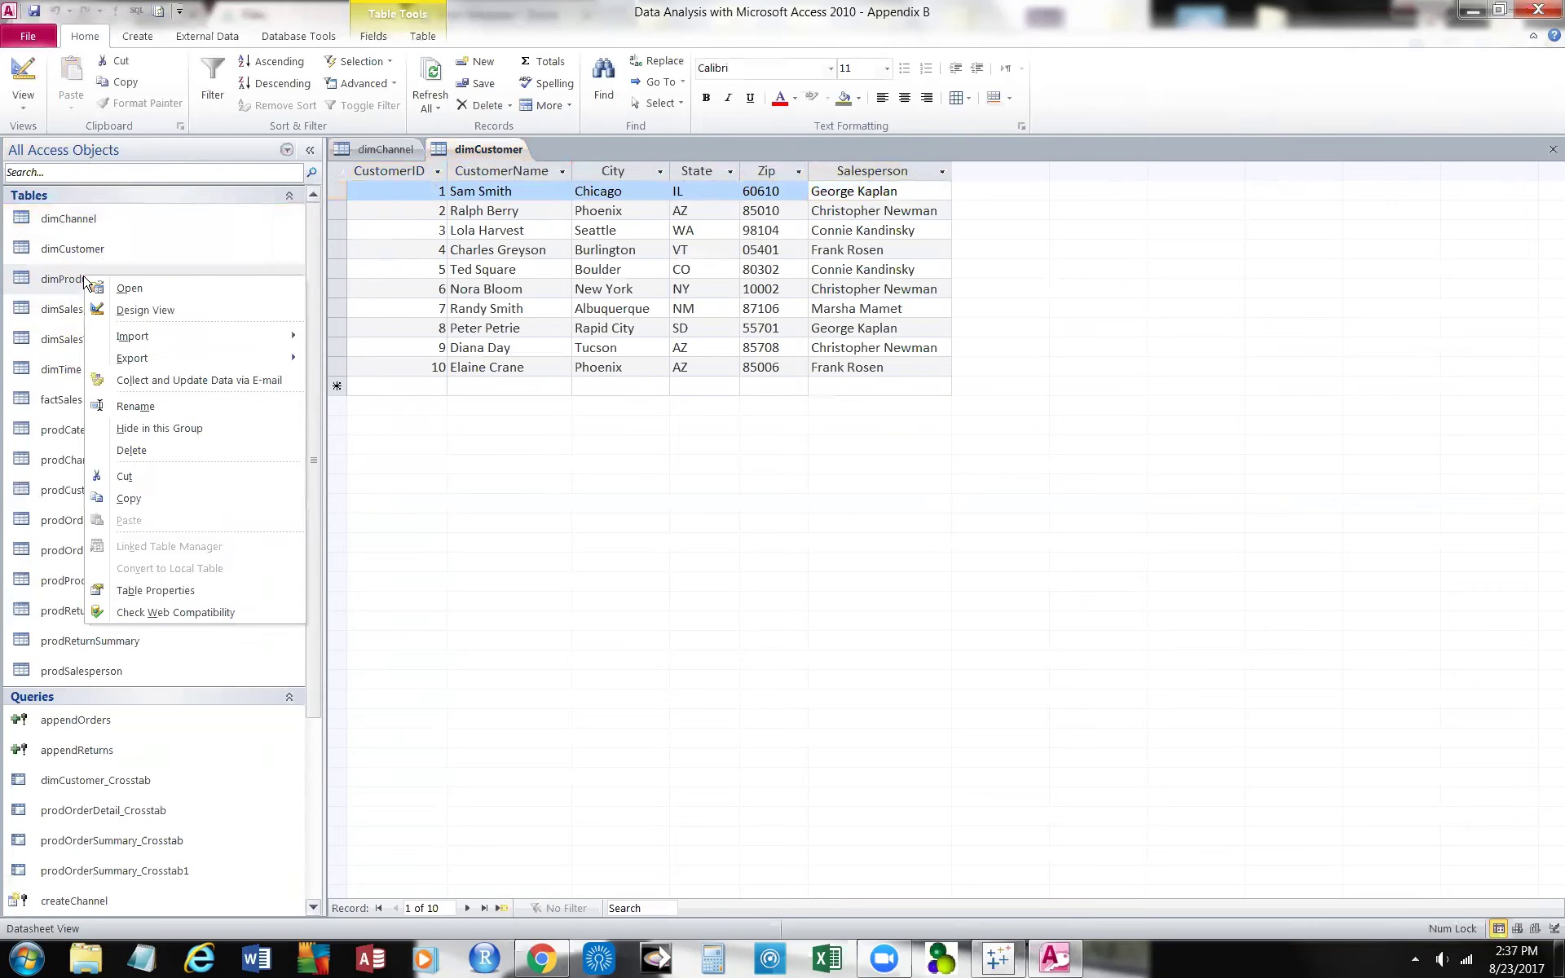
left_click(177, 289)
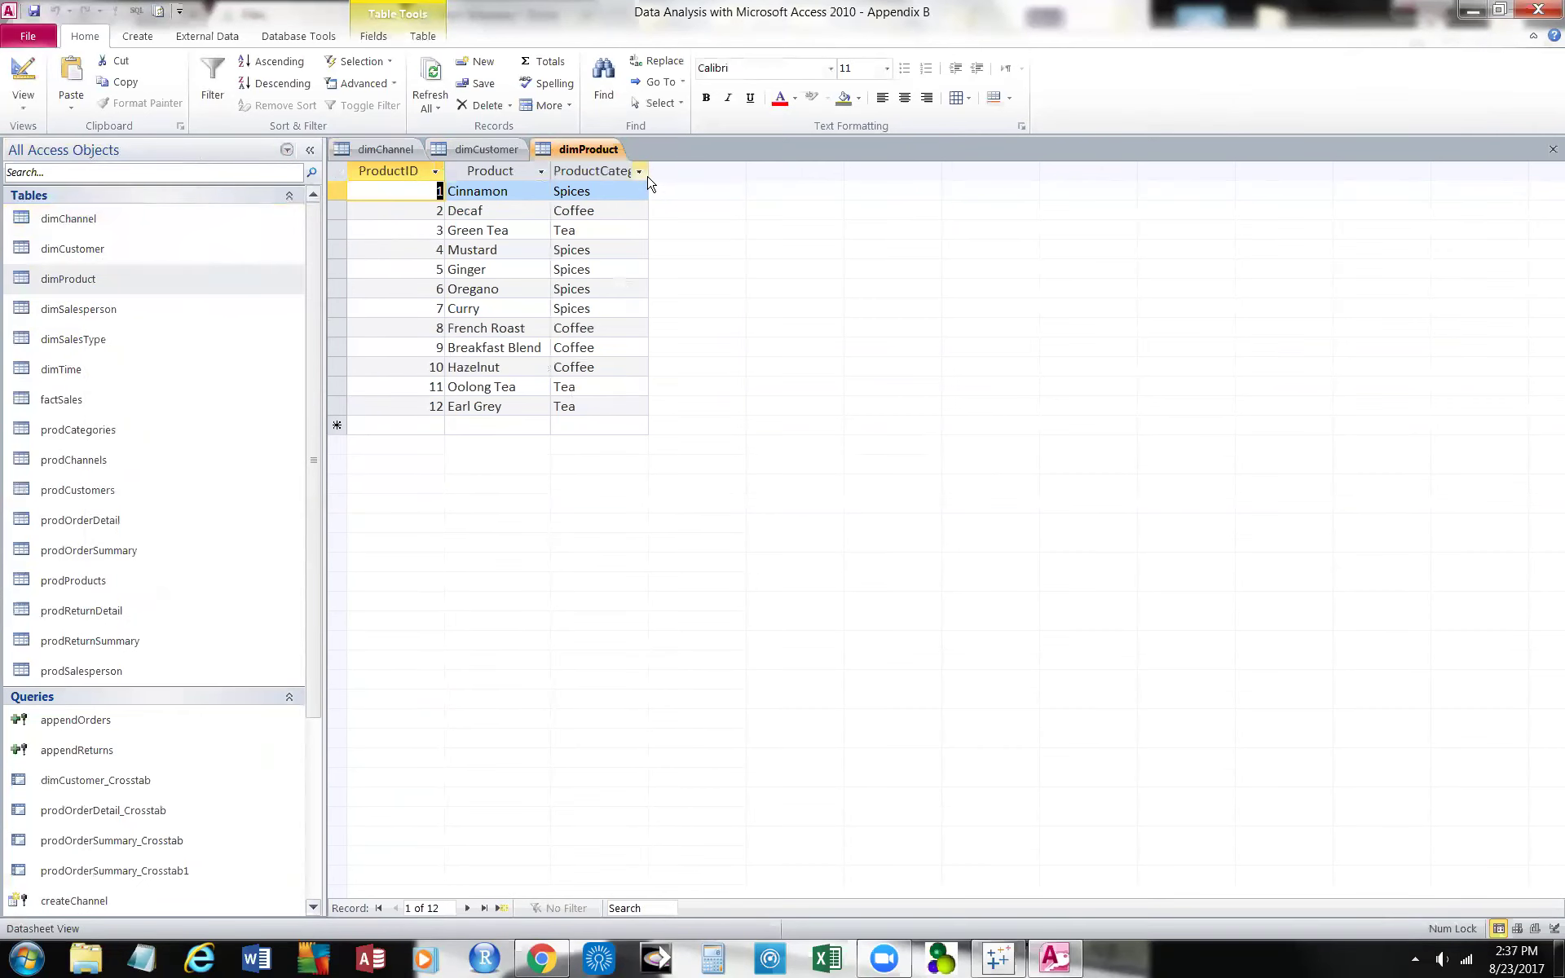
left_click_drag(648, 175, 712, 176)
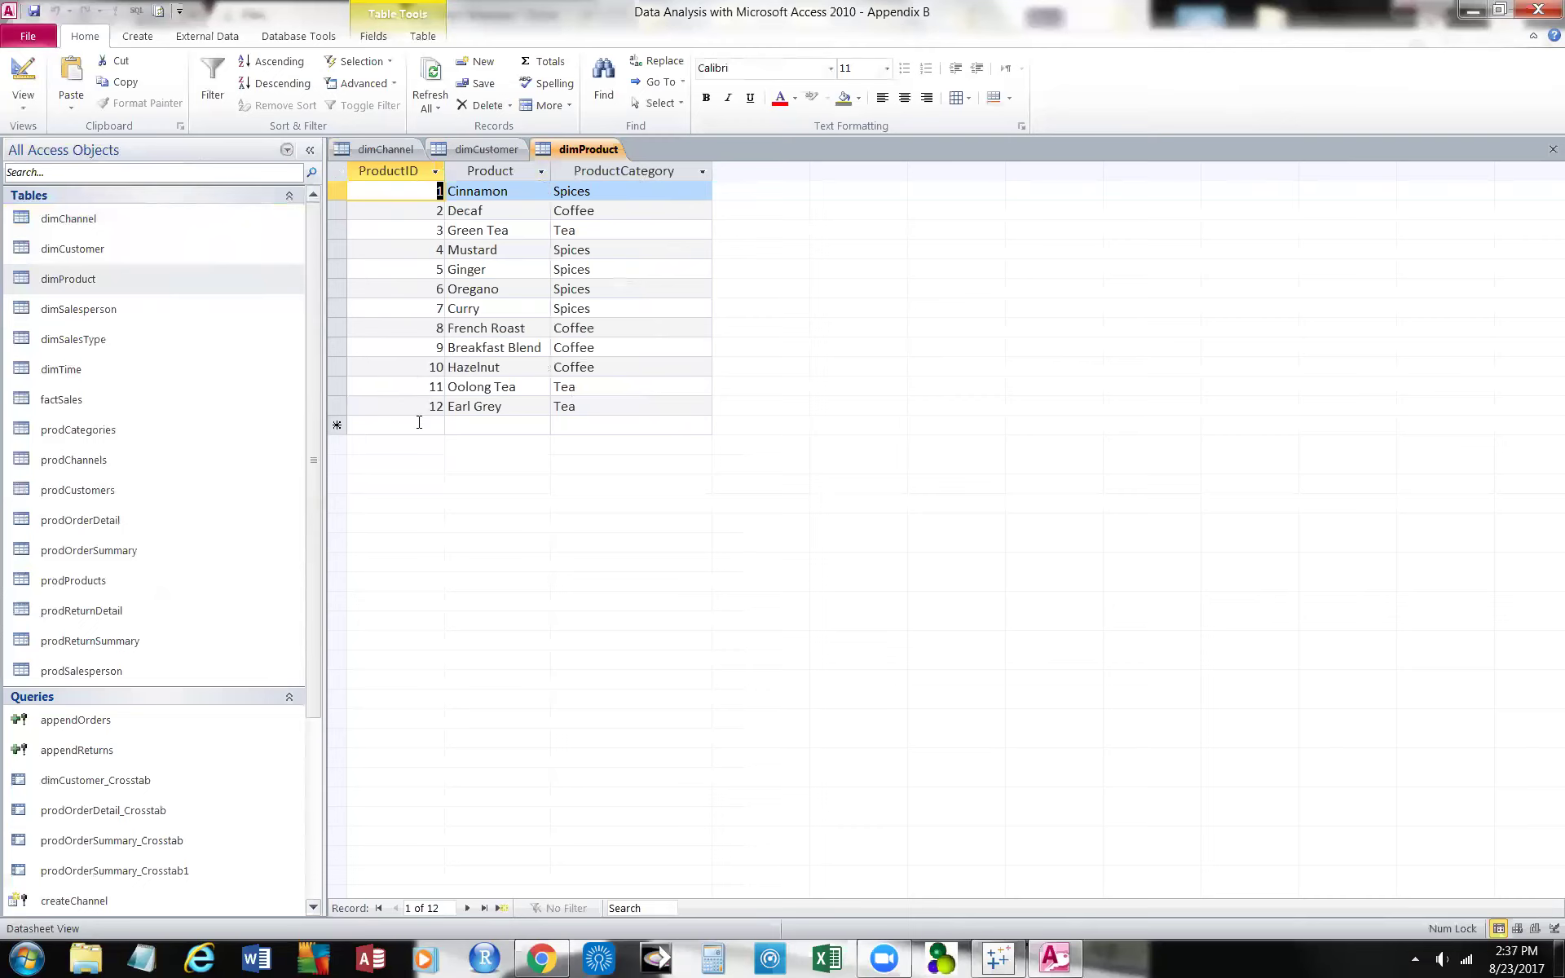
Open dimSalesperson as a datasheet and widen its SalespersonID column
right_click(112, 310)
left_click(189, 326)
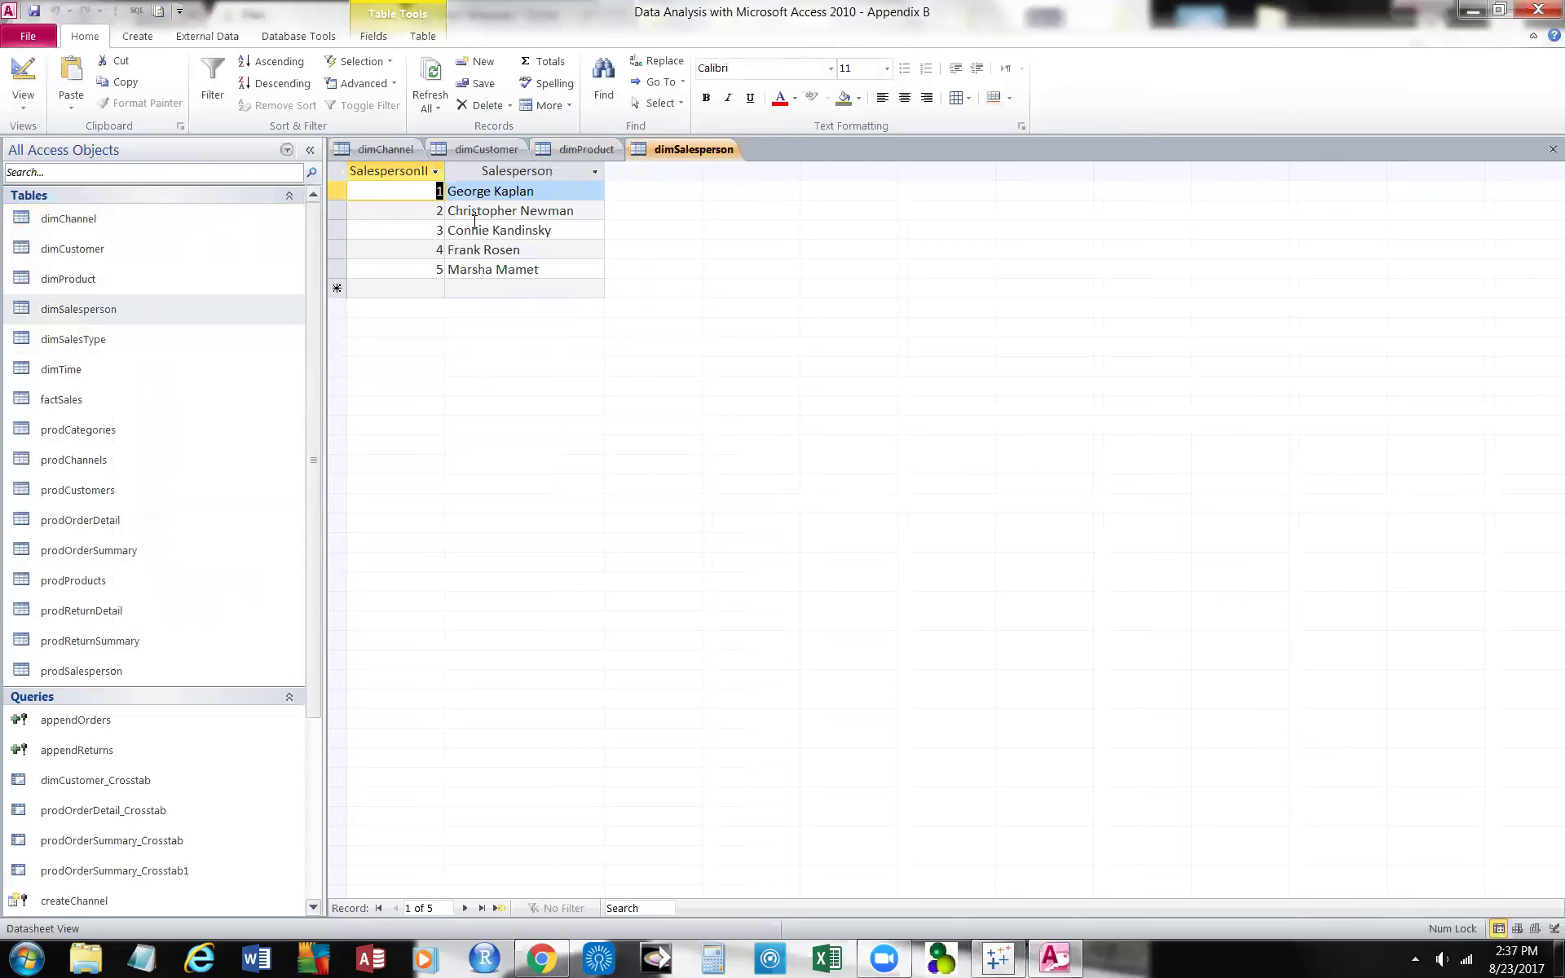
left_click_drag(444, 172, 494, 175)
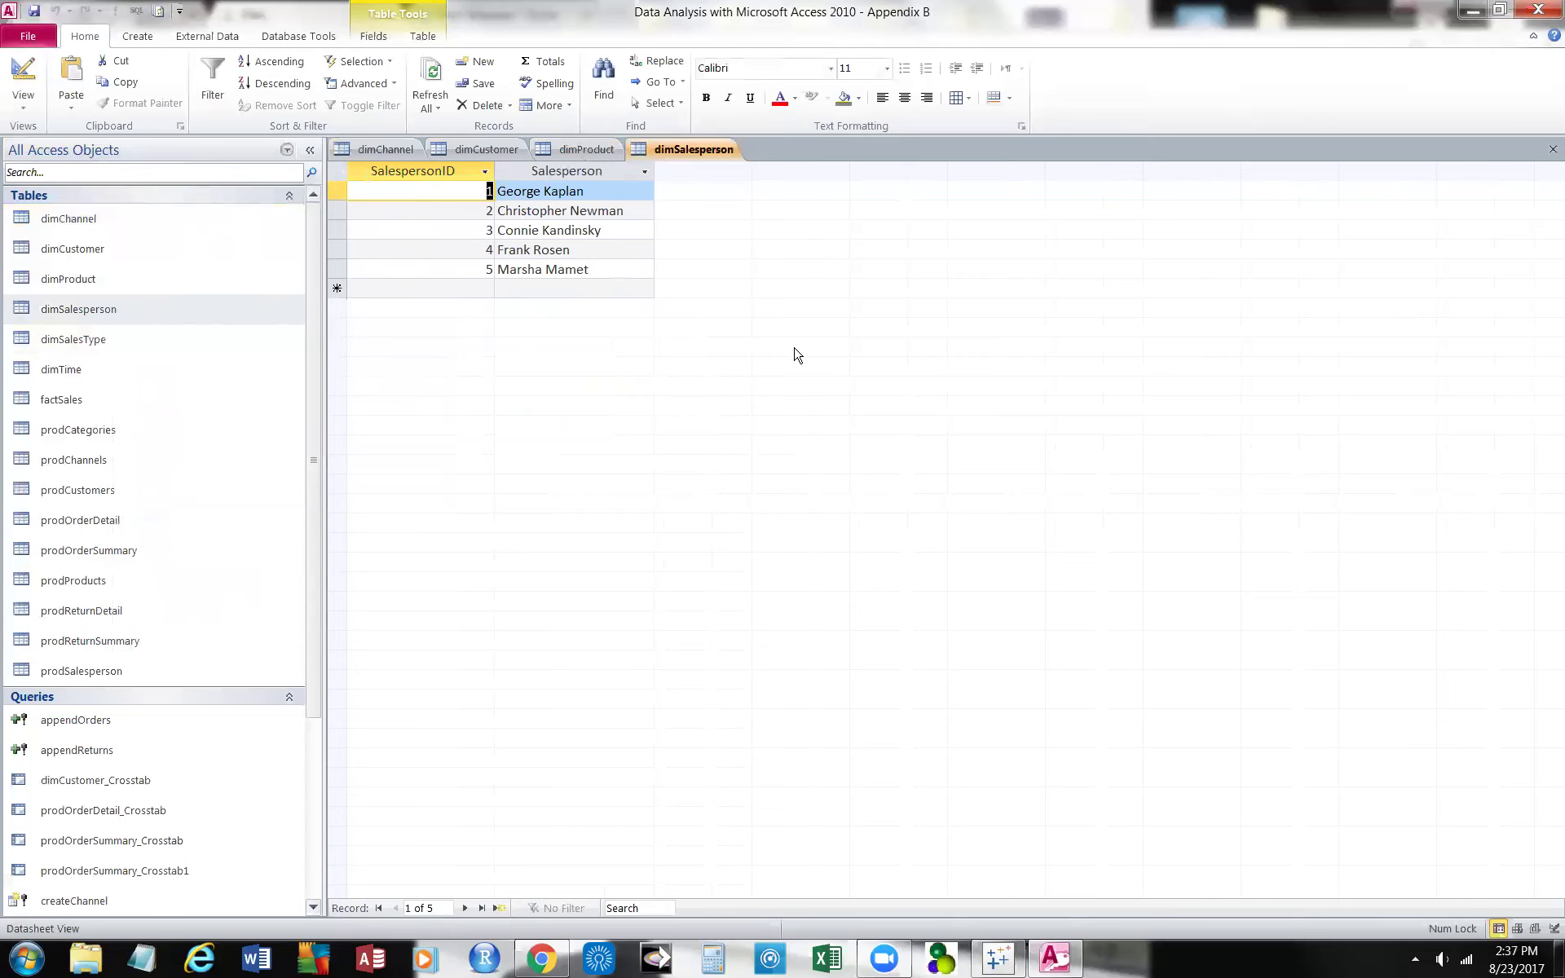
Open dimSalesType, select its Returns record, then open the dimTime table
right_click(55, 340)
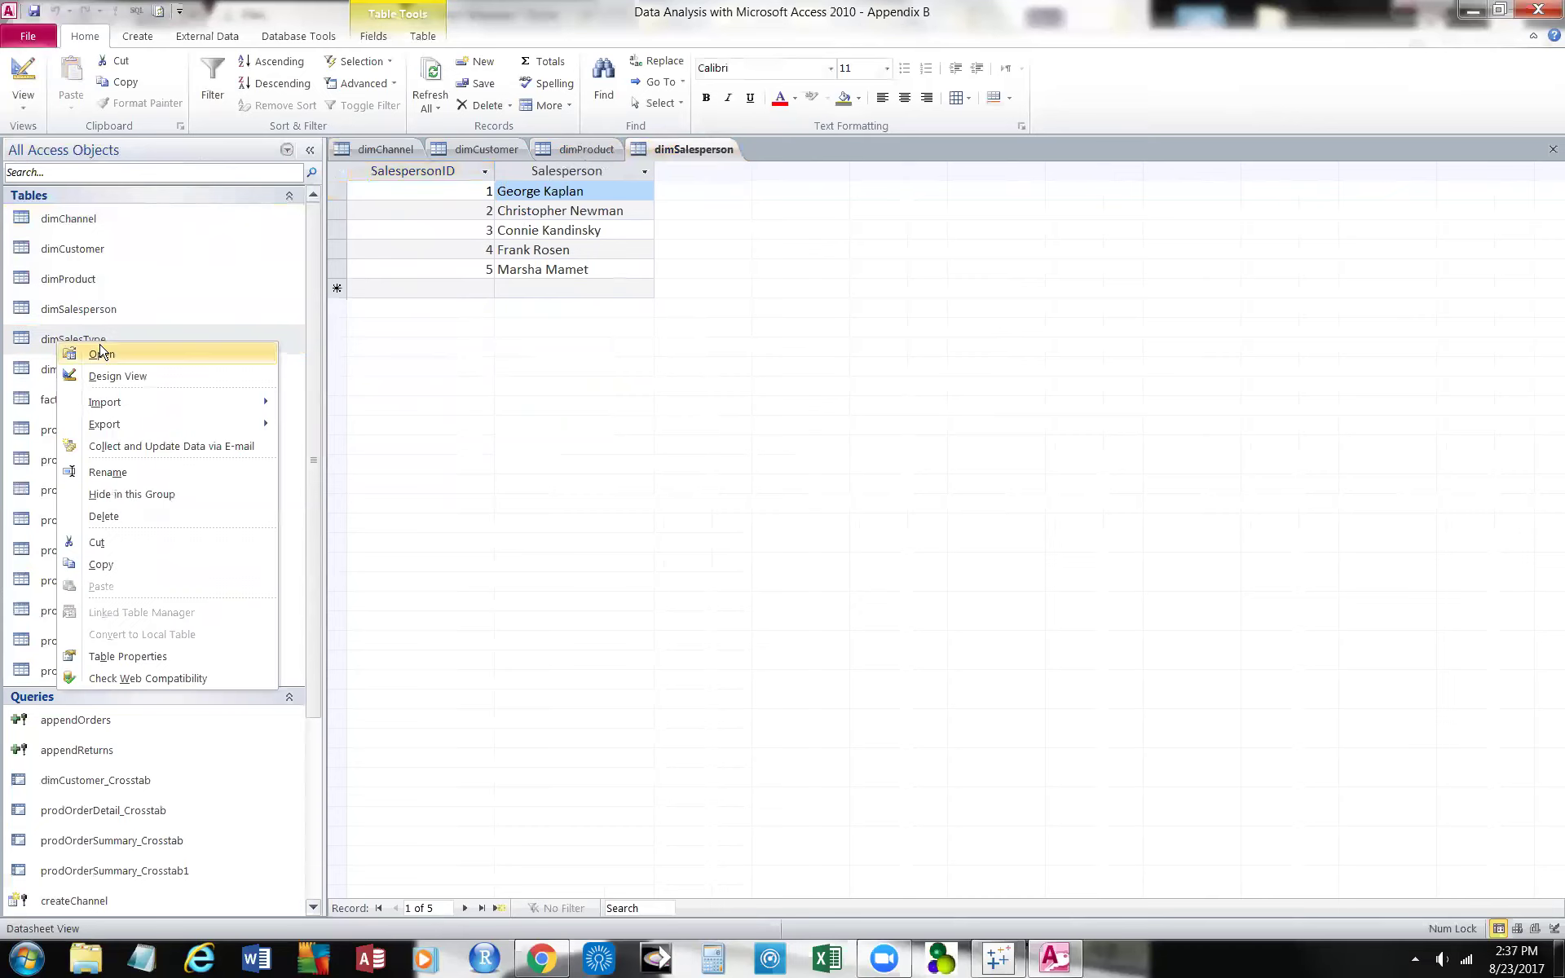
left_click(101, 353)
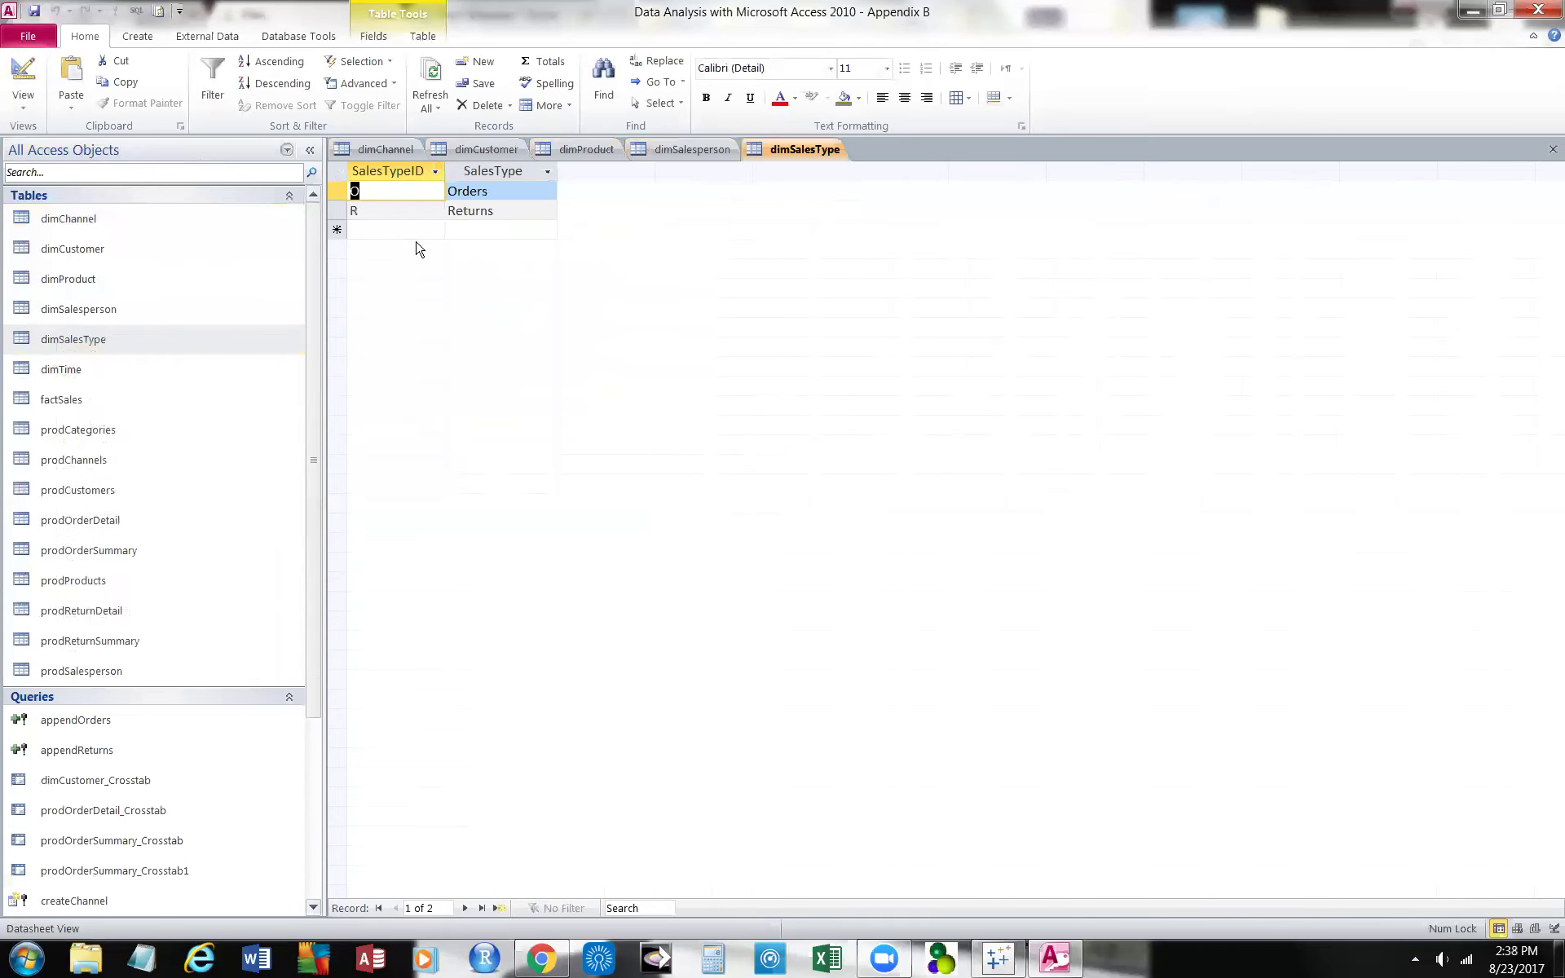
left_click(354, 210)
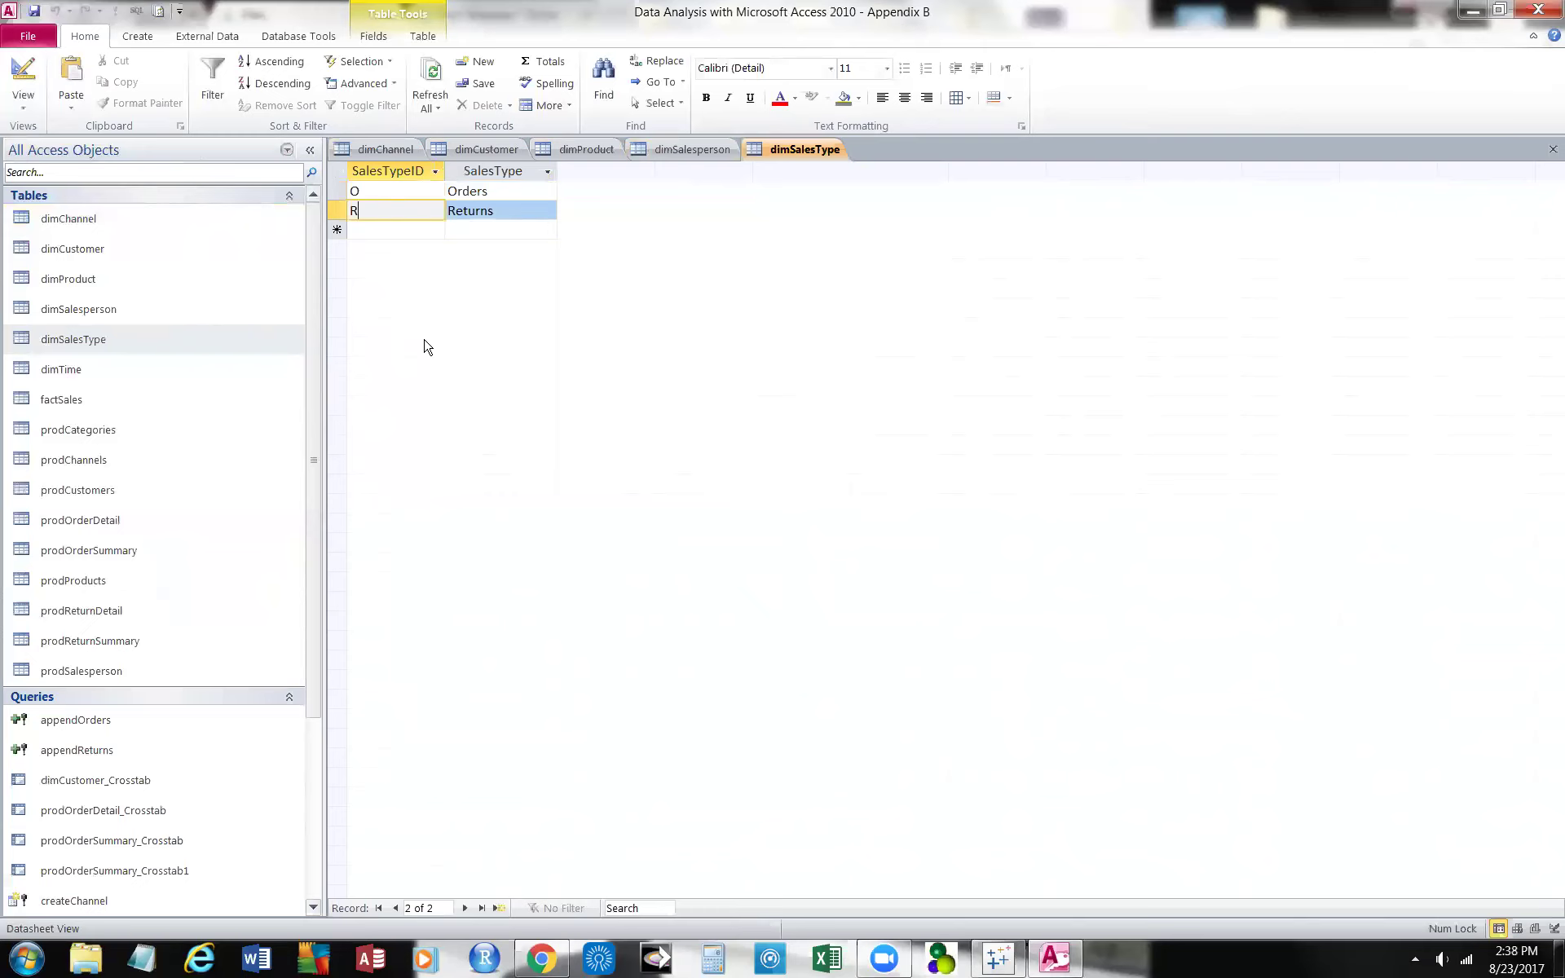
right_click(103, 373)
left_click(138, 384)
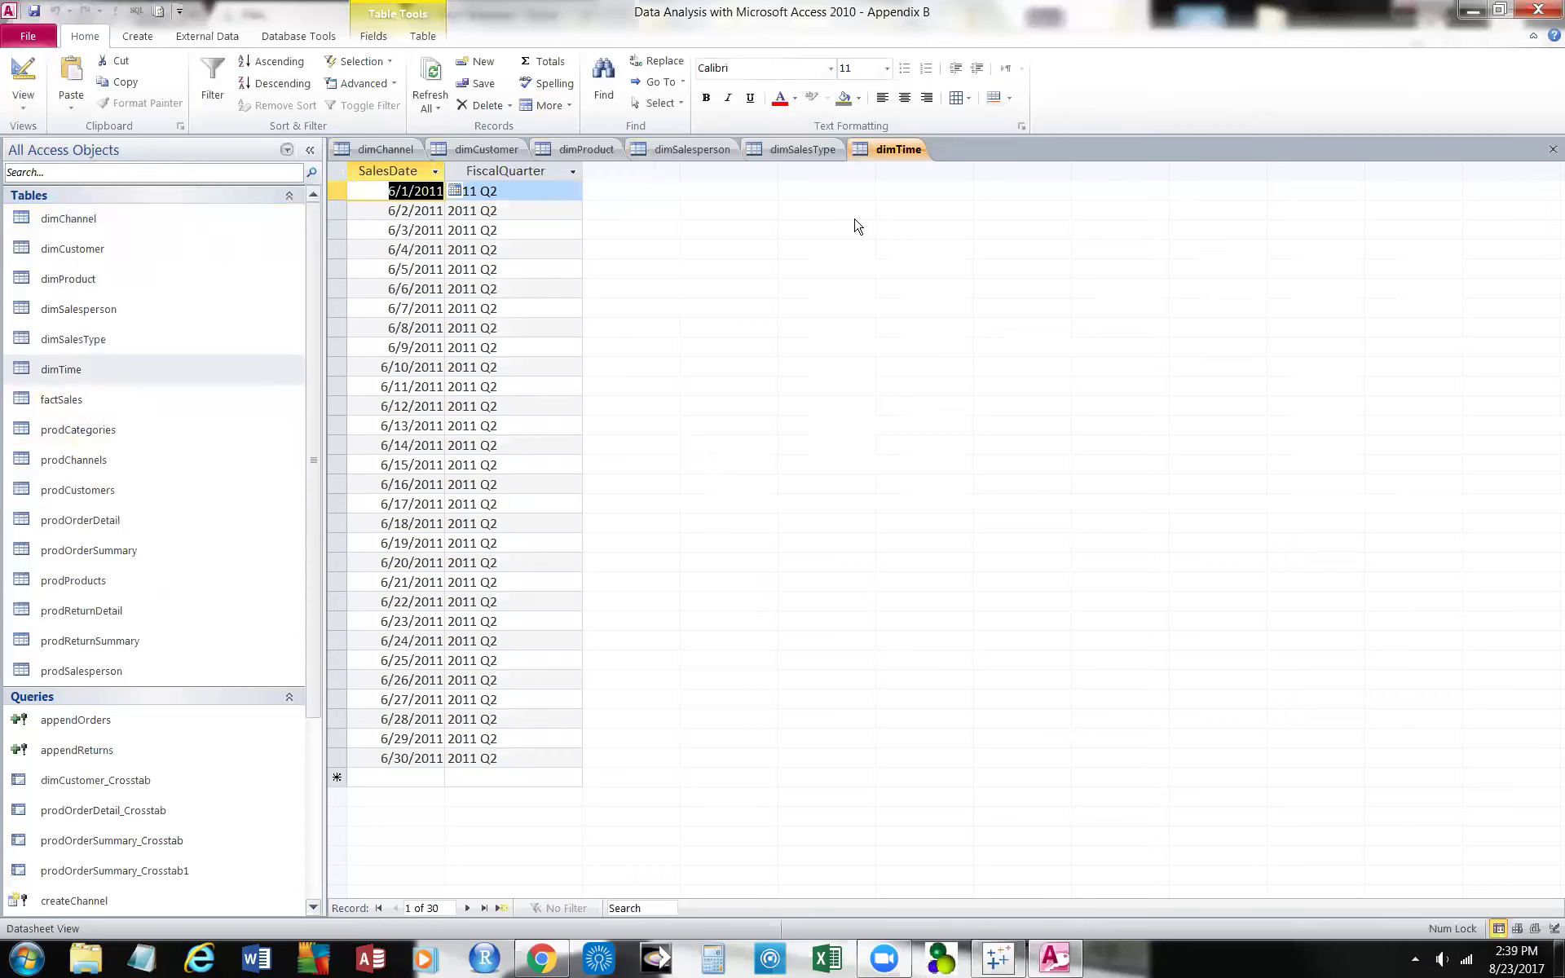
Close all open tables without saving the dimProduct and dimSalesperson layout changes
right_click(909, 155)
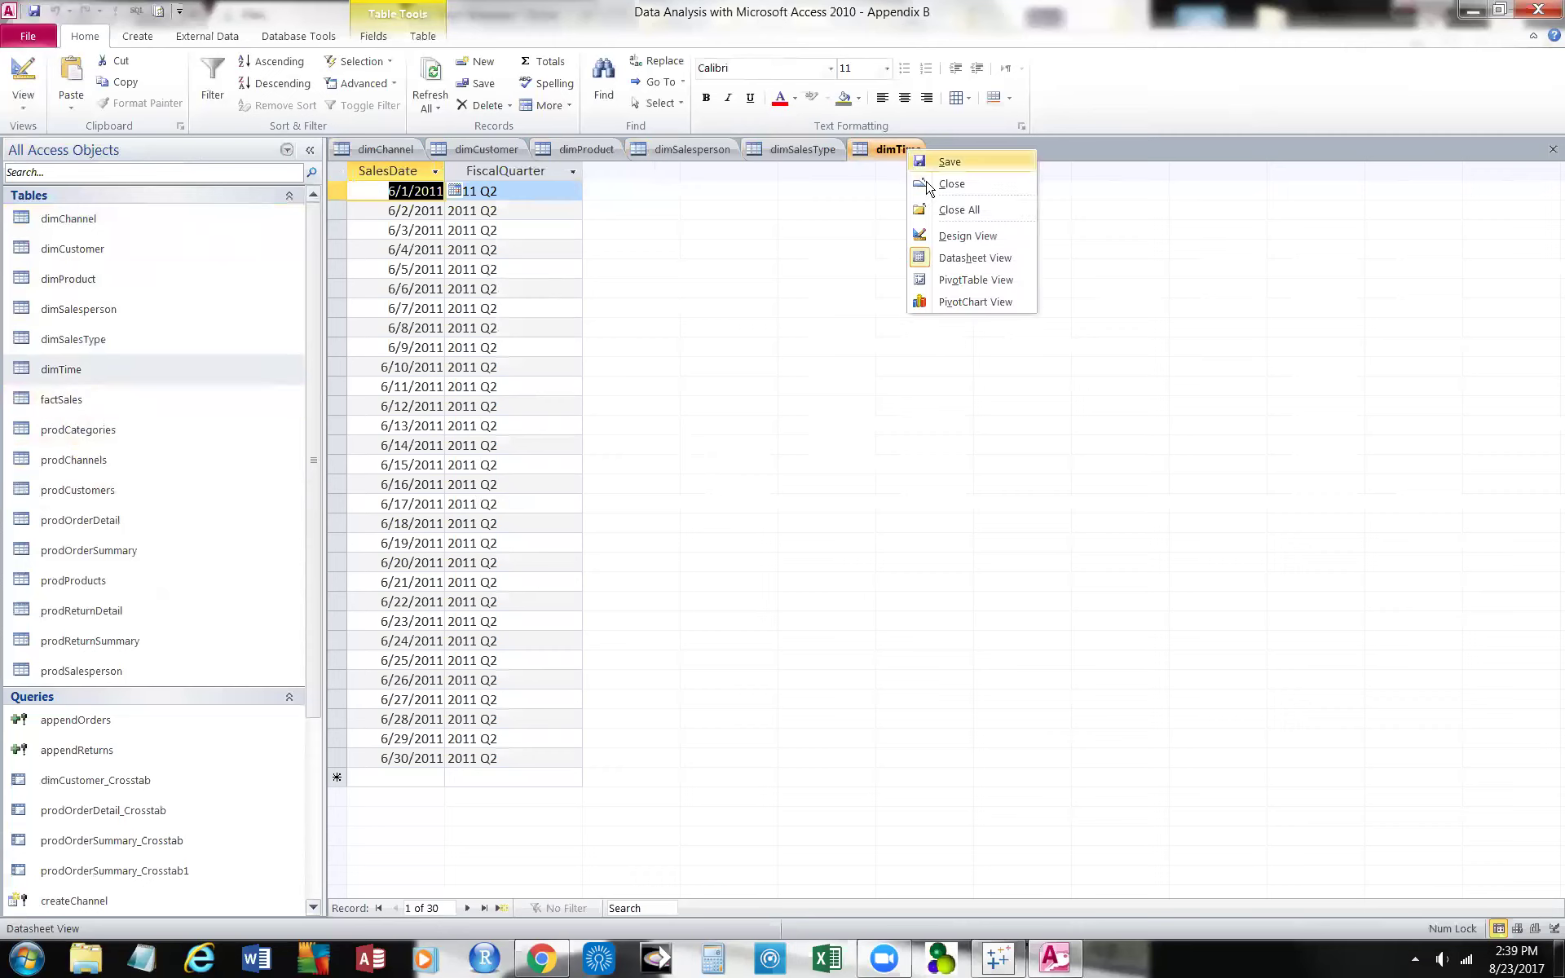
left_click(942, 209)
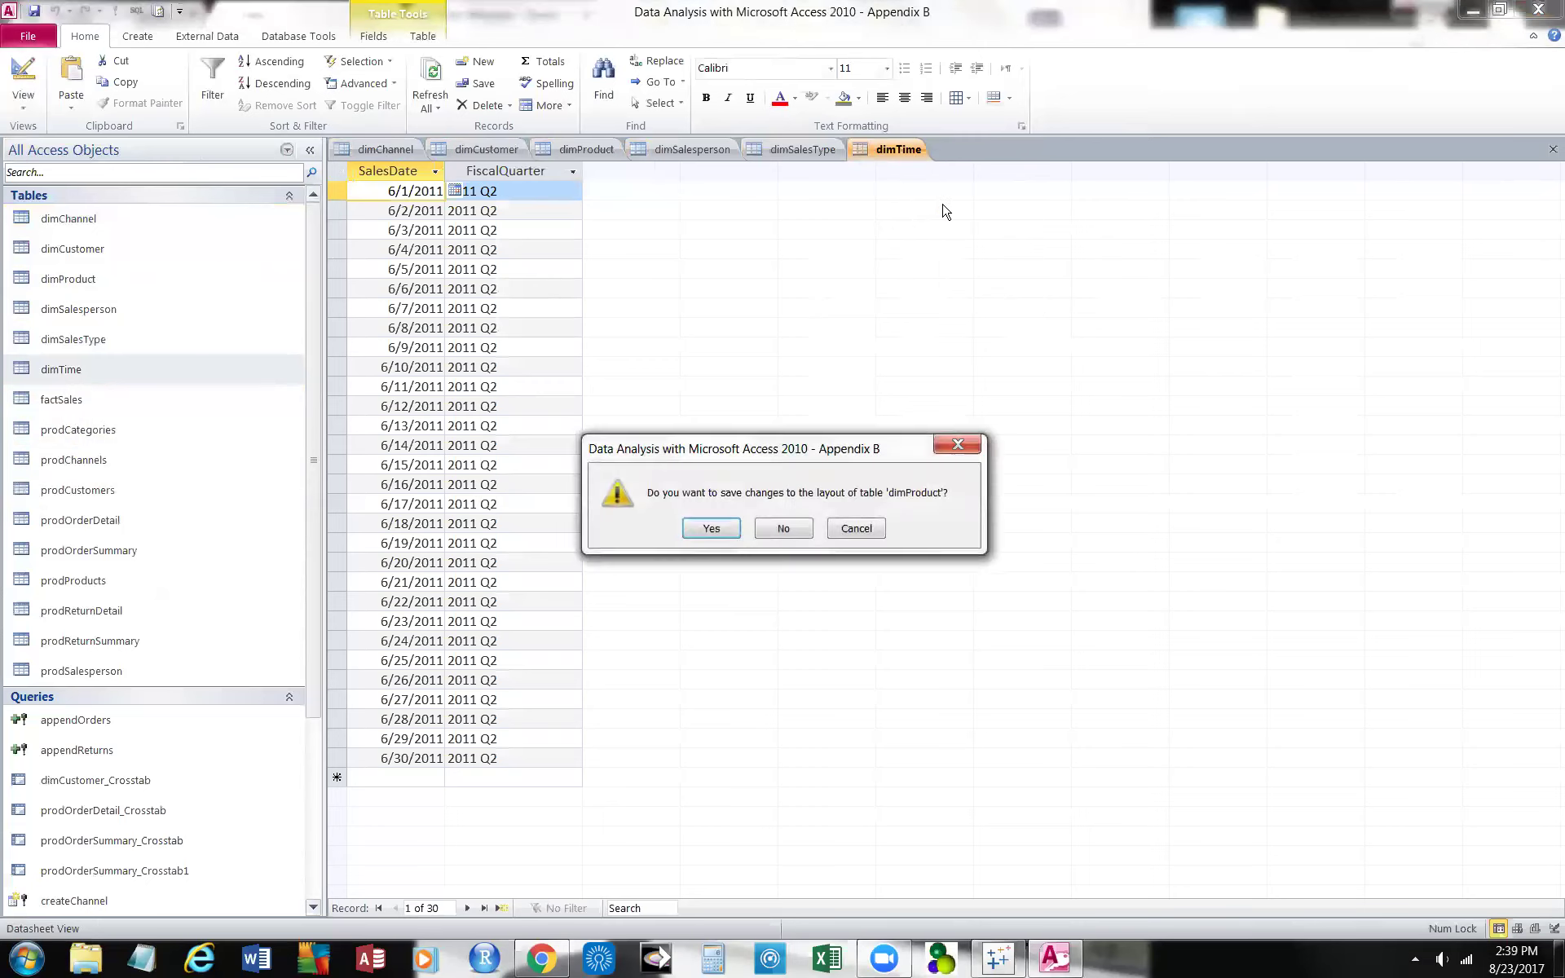
left_click(783, 530)
left_click(783, 529)
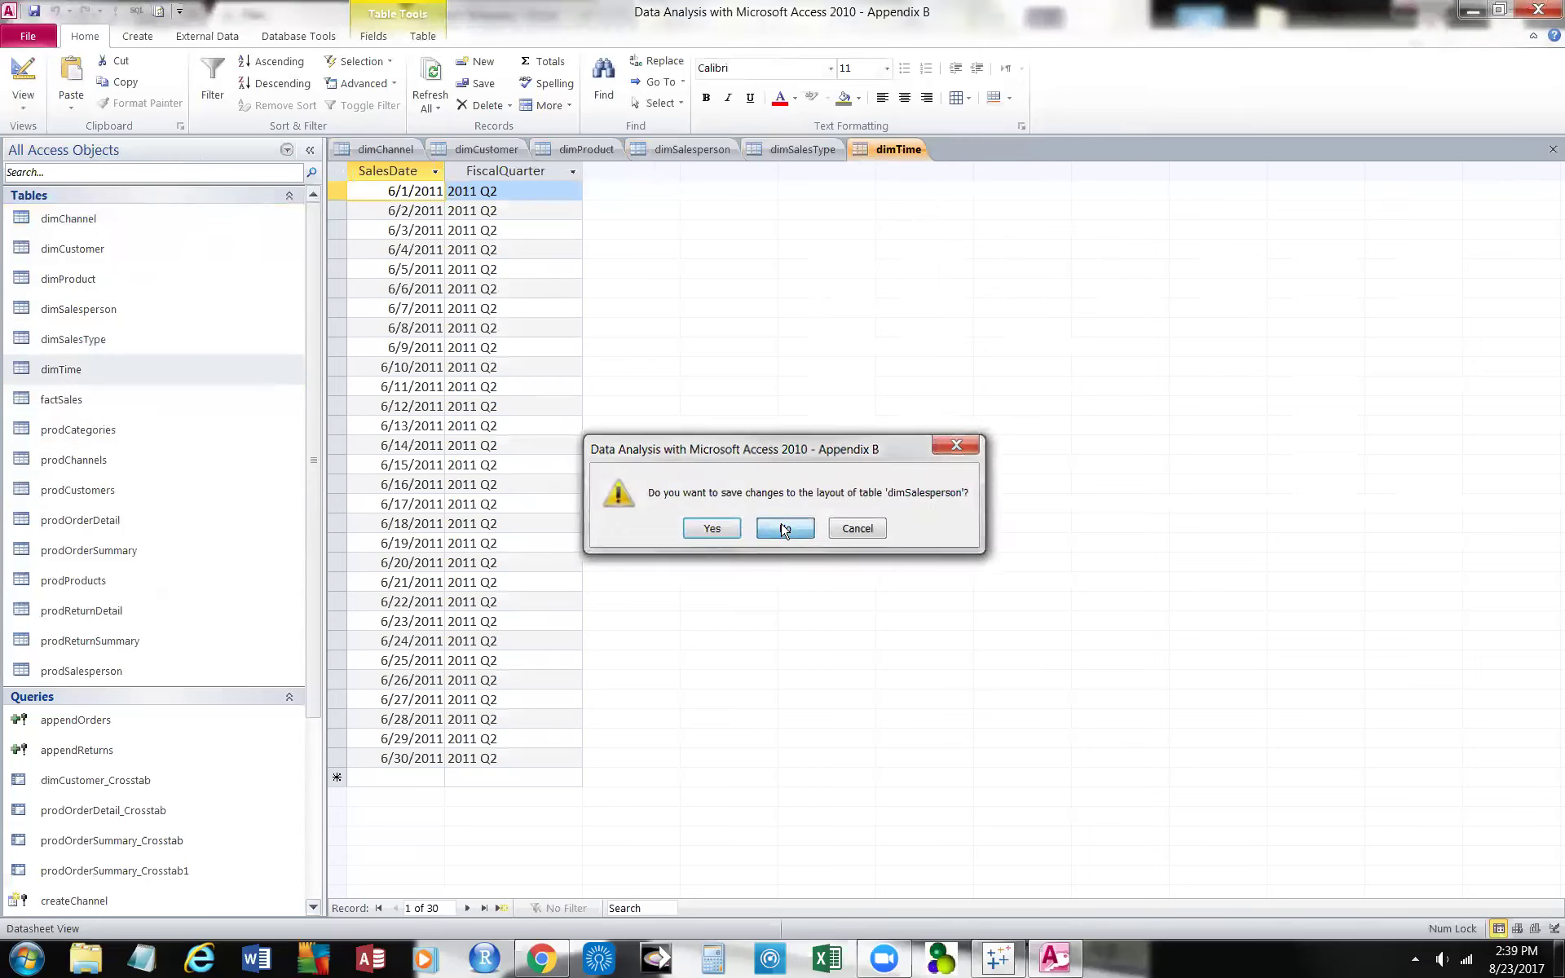
Reopen dimChannel and show its View options list
right_click(103, 228)
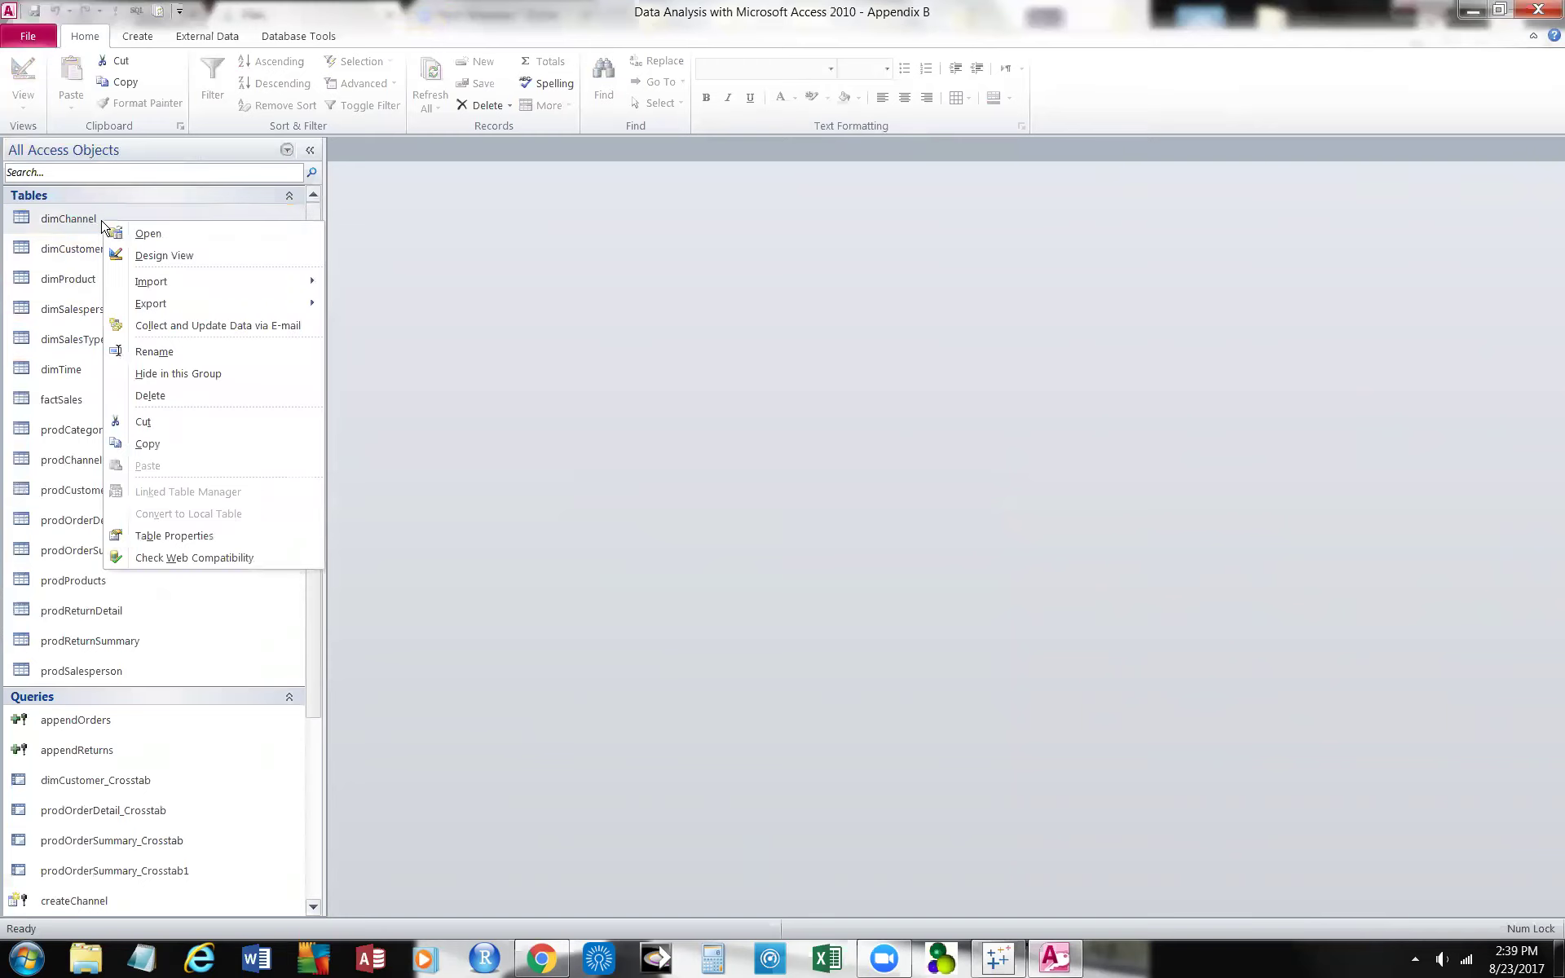
left_click(158, 234)
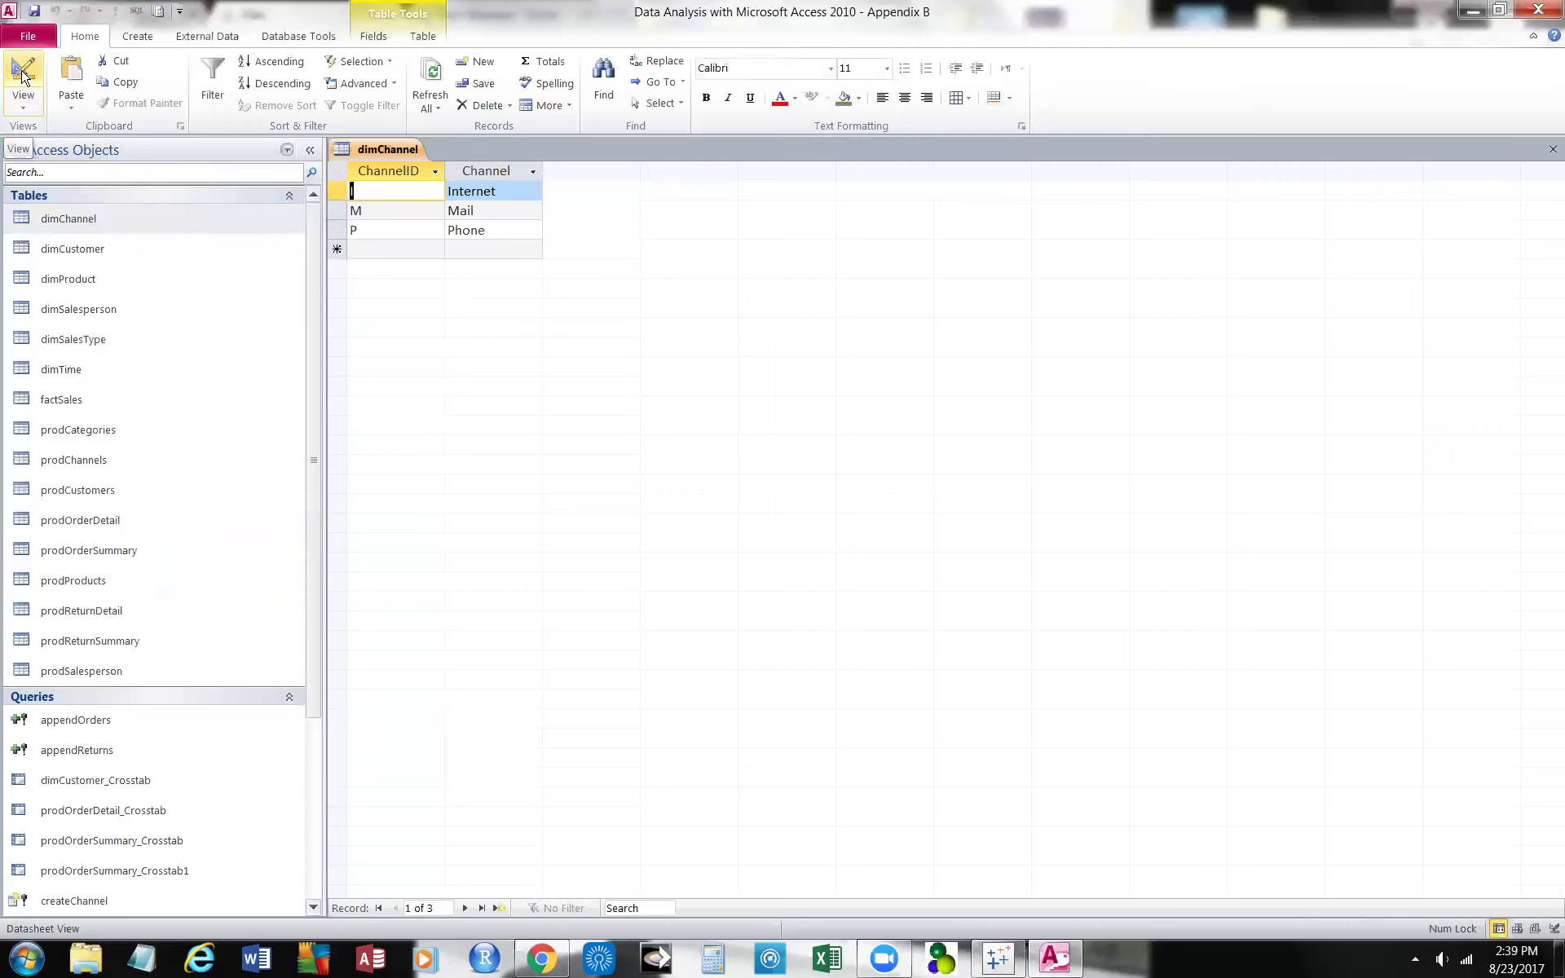
left_click(23, 98)
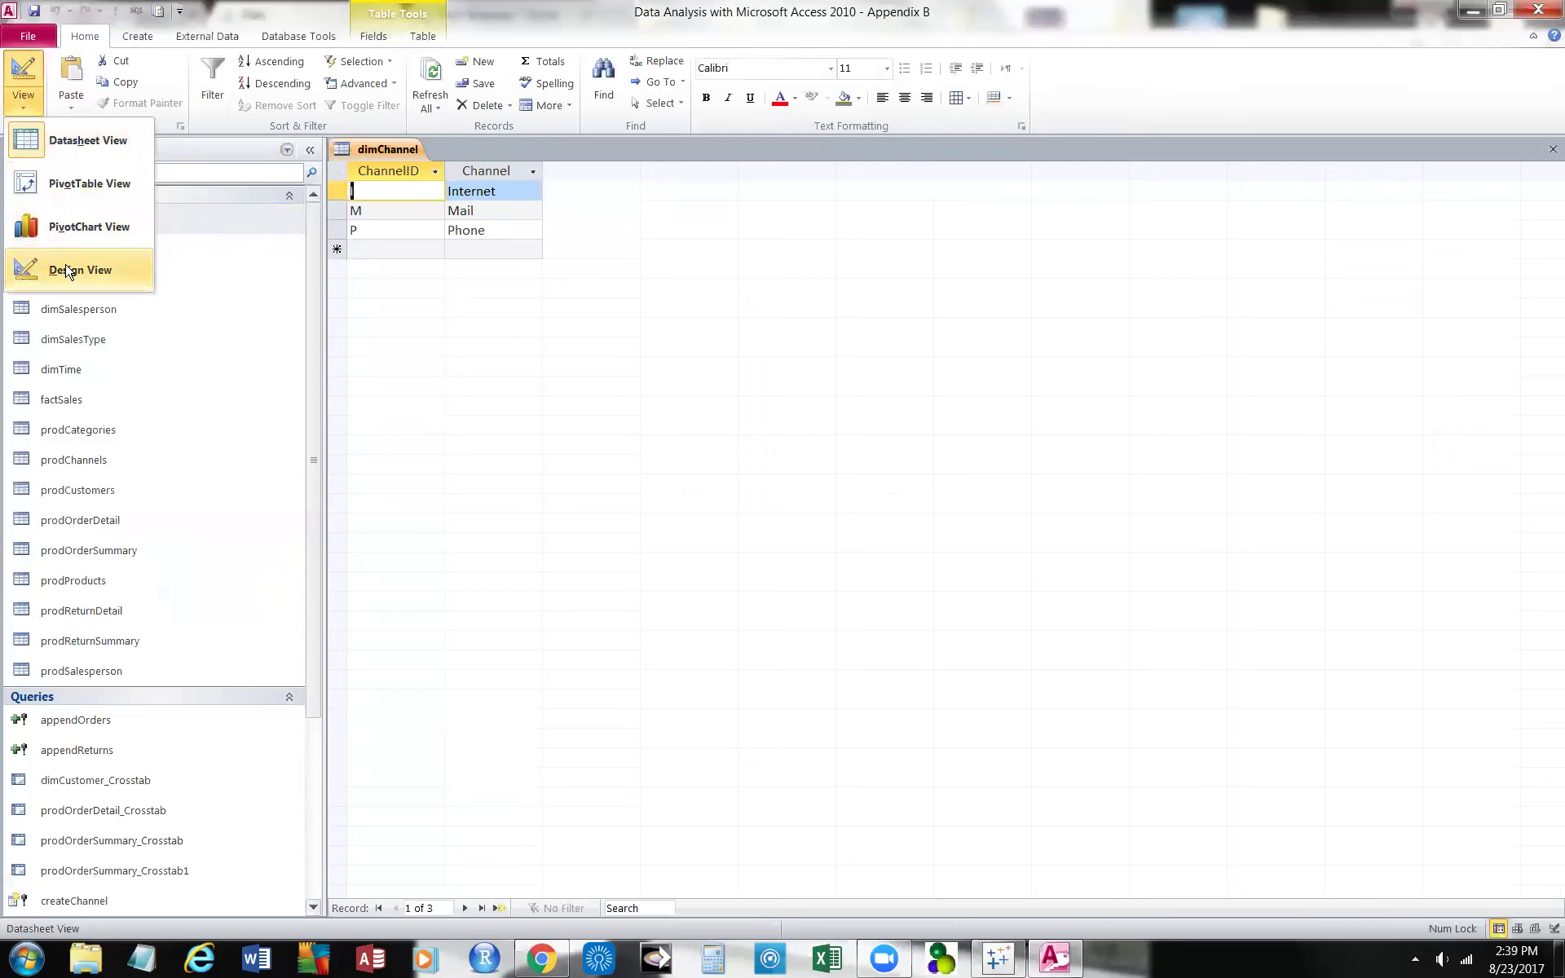
Switch dimChannel to Design view and compare the Channel and ChannelID field properties
left_click(629, 384)
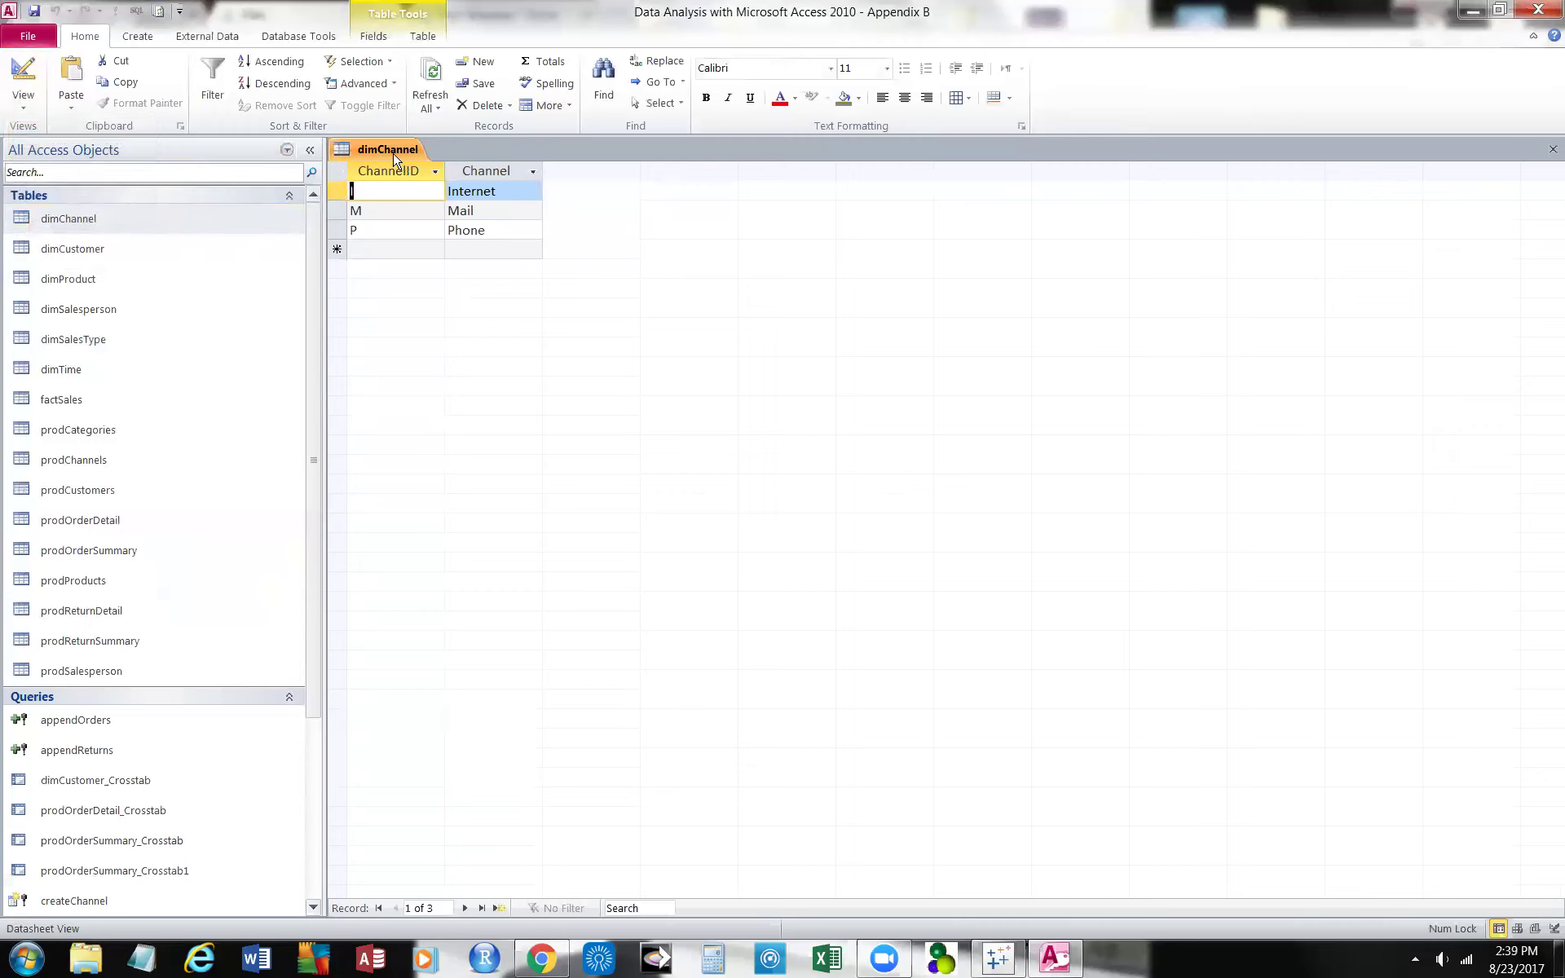
right_click(394, 154)
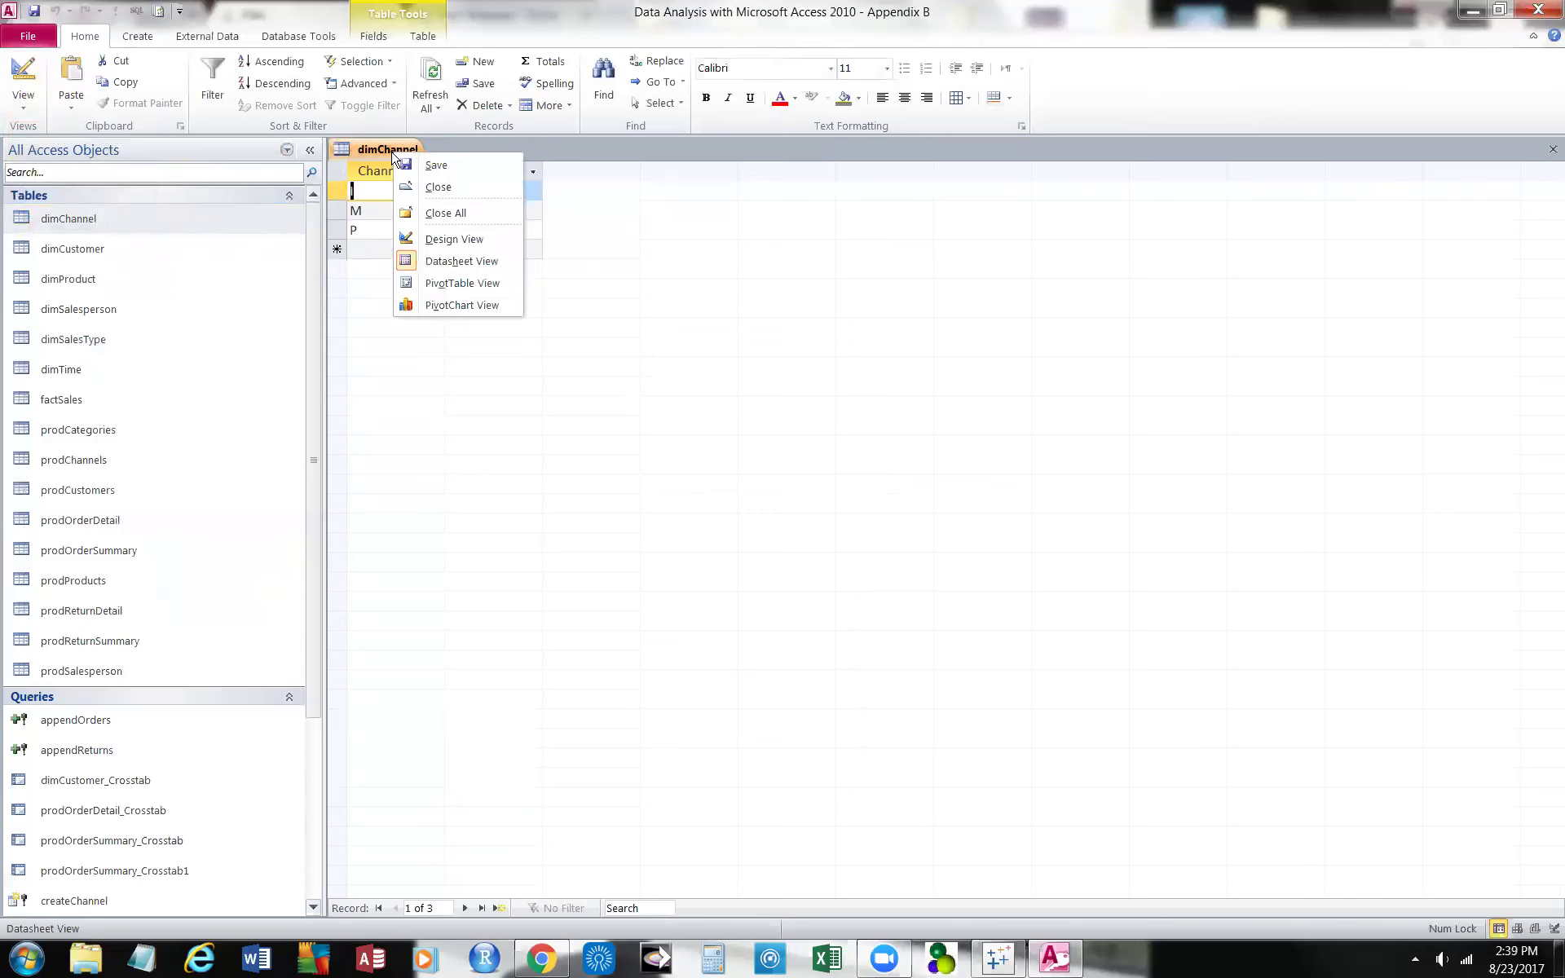
left_click(477, 241)
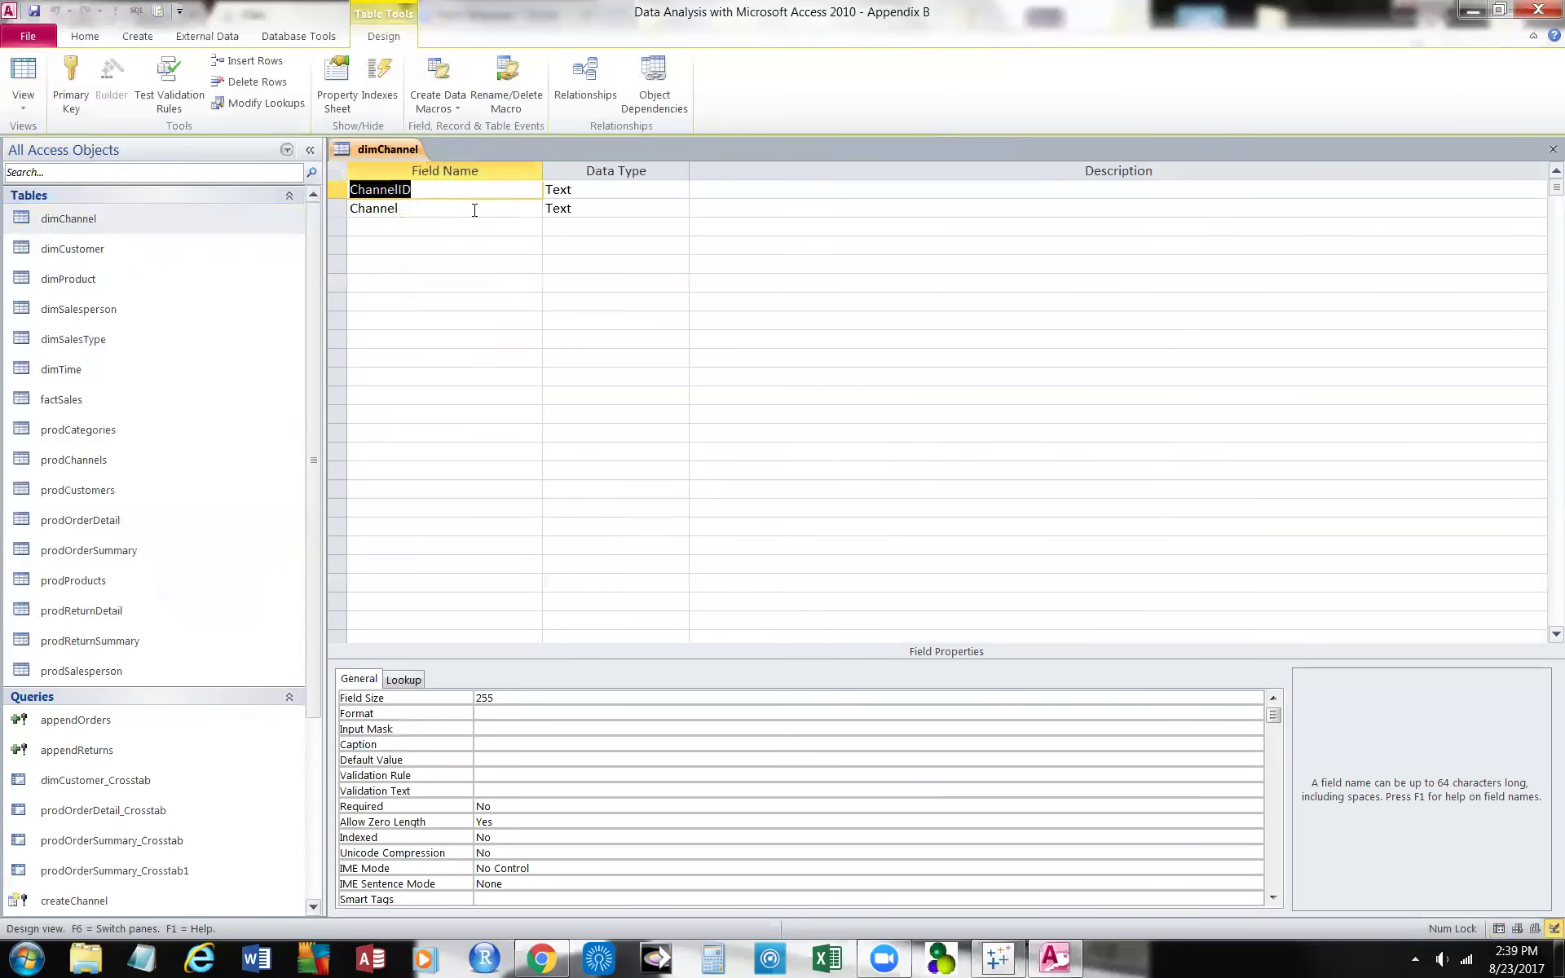
left_click(474, 210)
left_click(453, 193)
left_click(425, 214)
left_click(438, 193)
Review ChannelID's Field Size 255, Format, Caption, Default Value, Validation Rule and Required properties
left_click(532, 699)
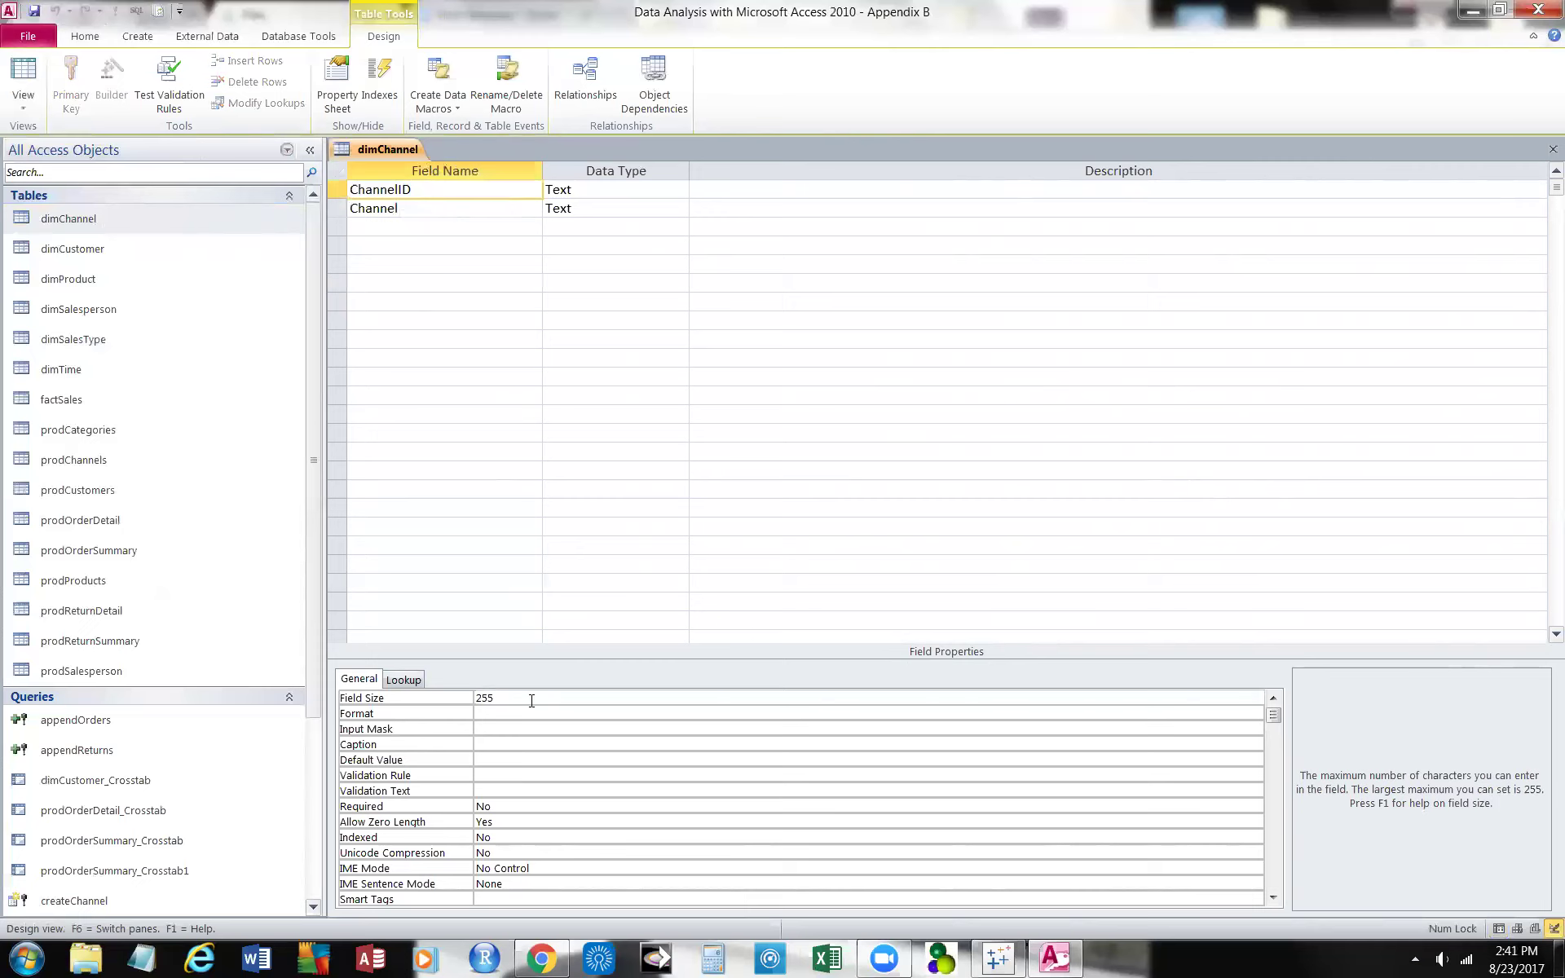
key("Down")
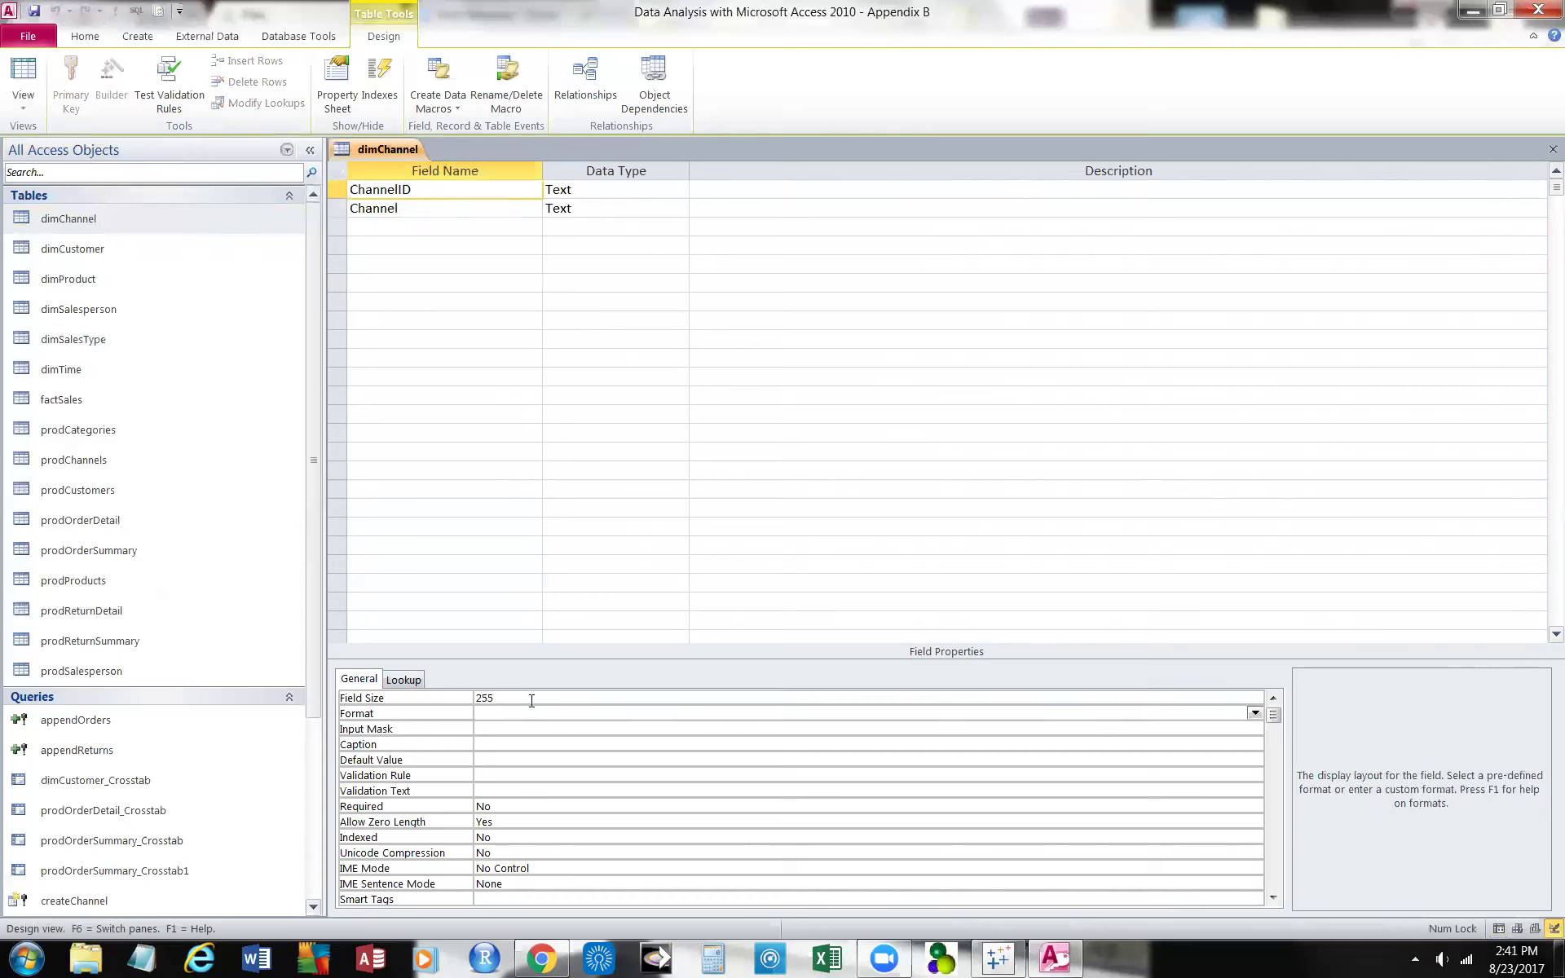
left_click(504, 742)
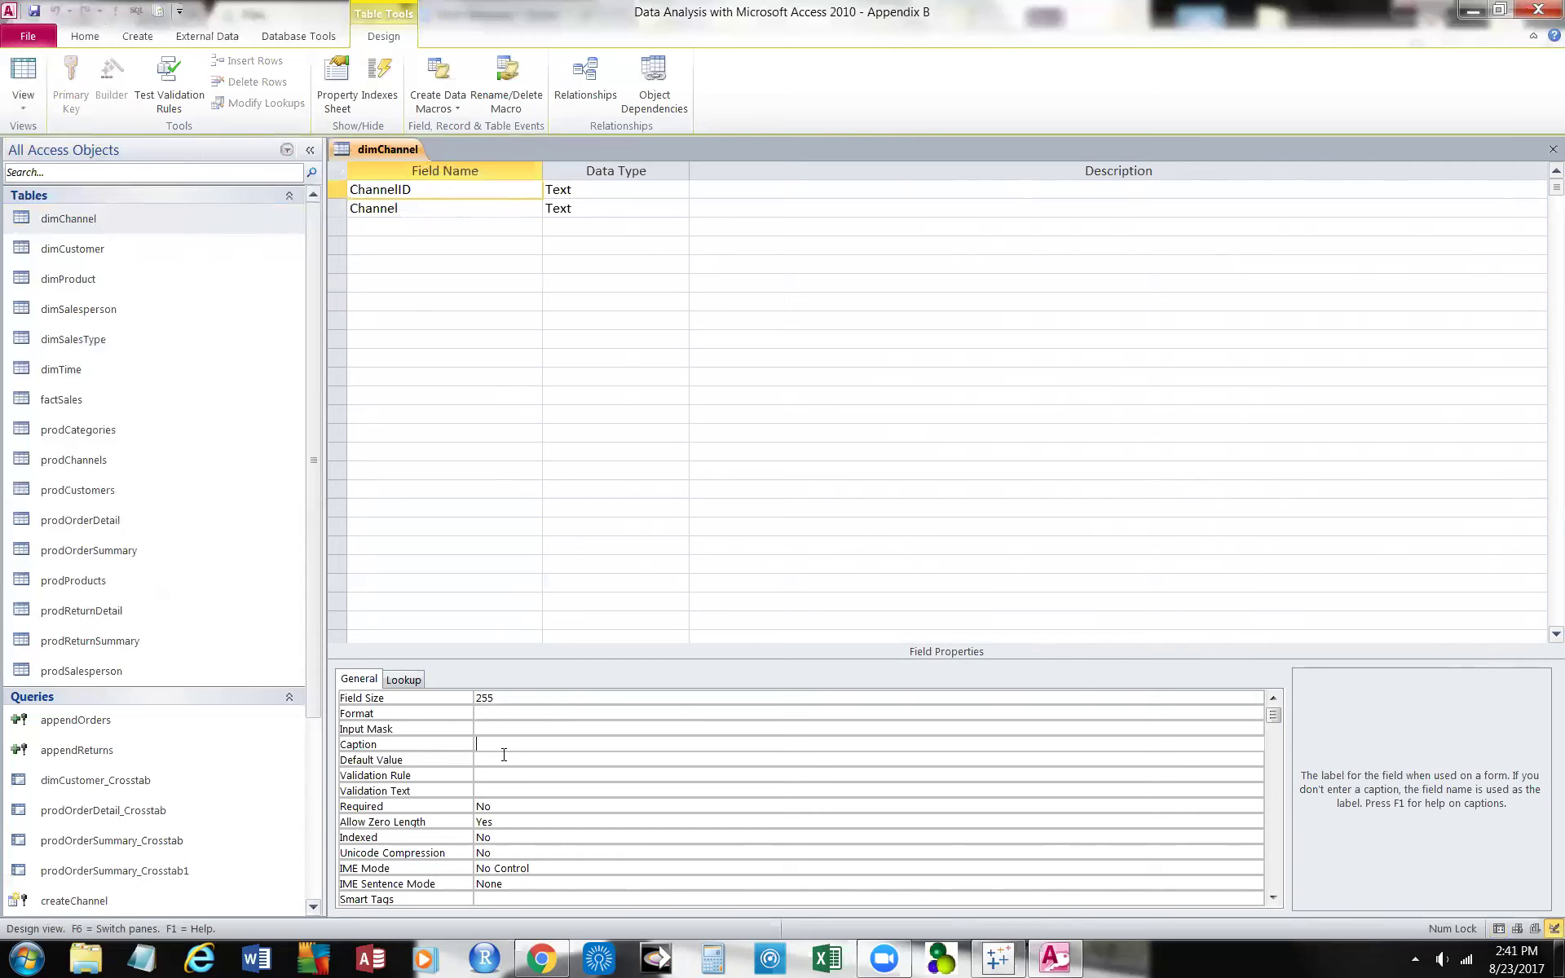
left_click(504, 756)
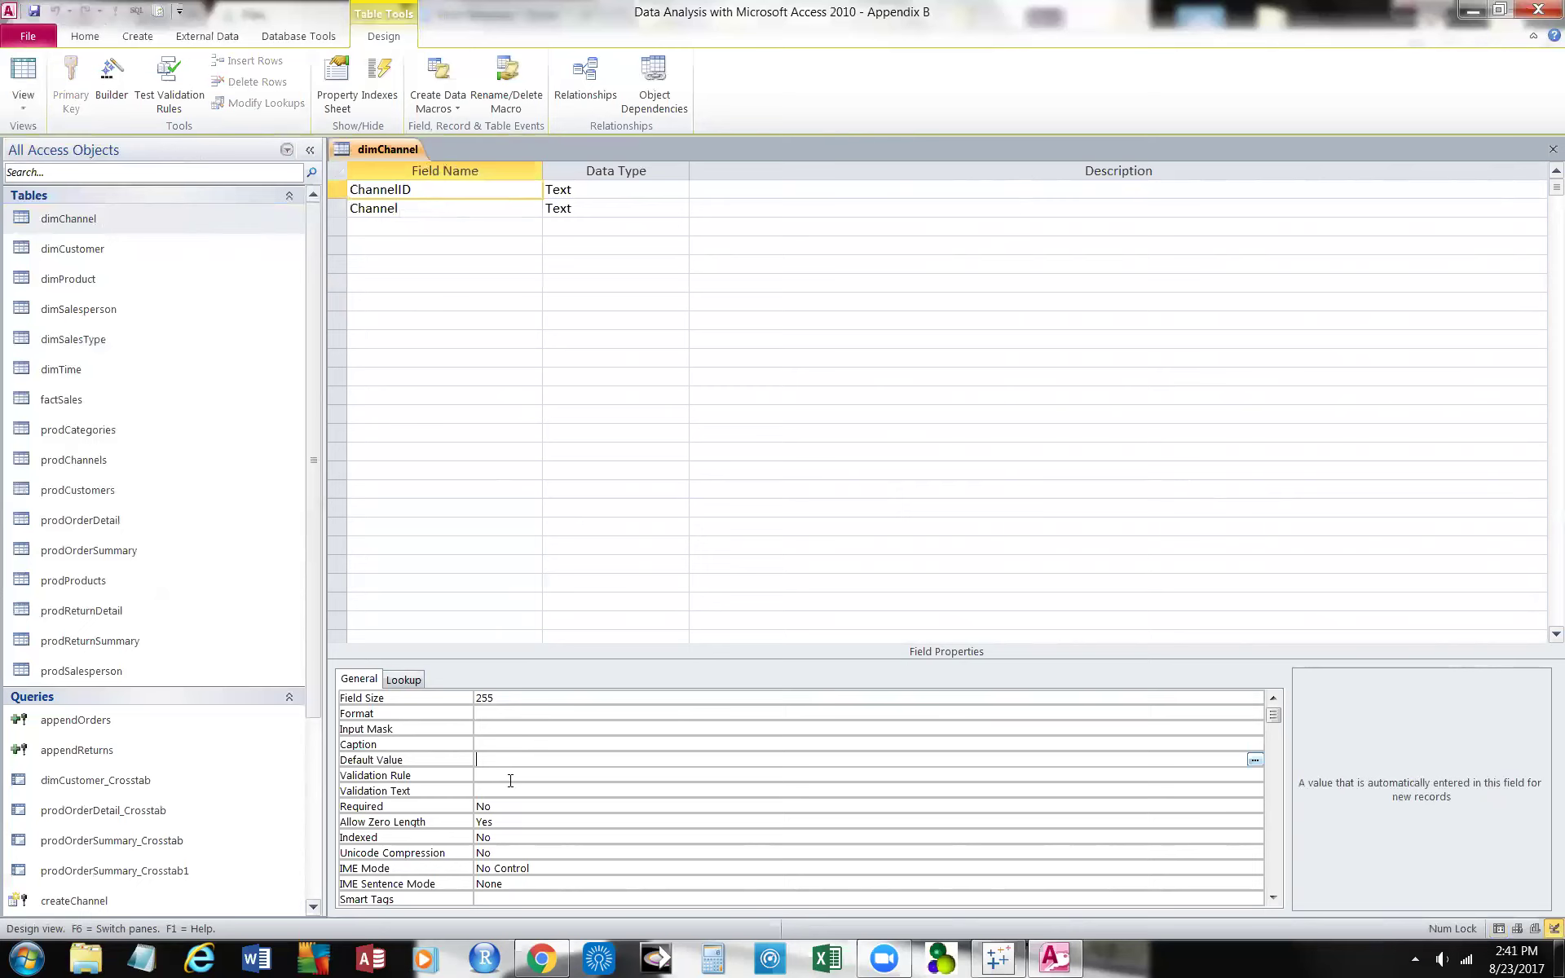
left_click(510, 776)
left_click(507, 802)
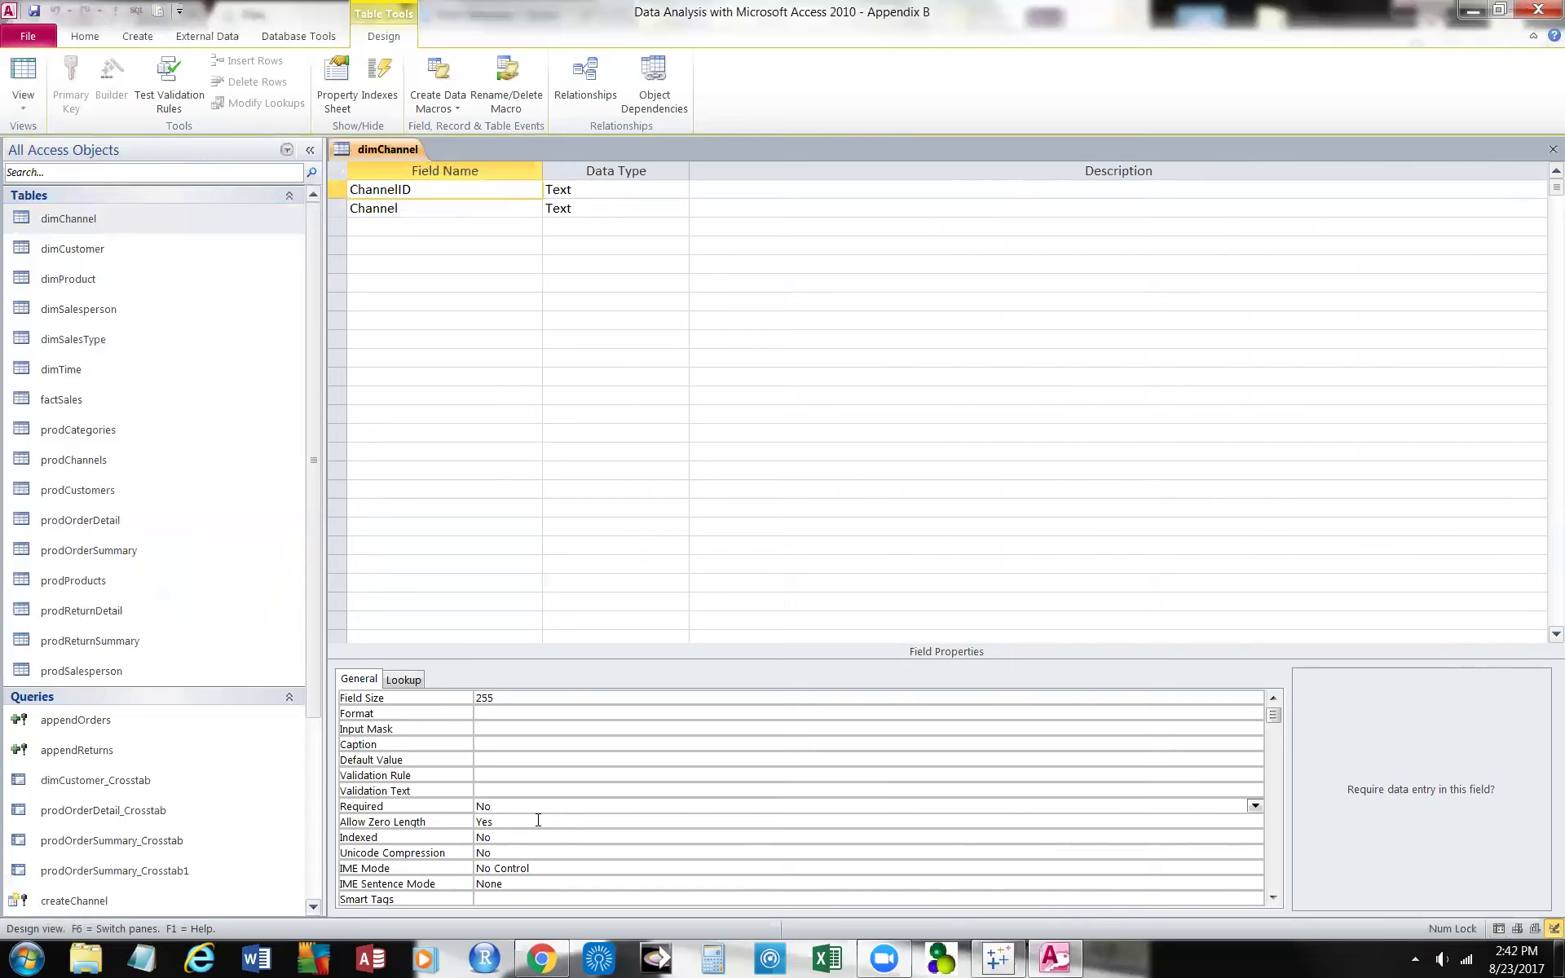
Compare the Channel and ChannelID properties again, then switch dimChannel back to Datasheet view
left_click(425, 208)
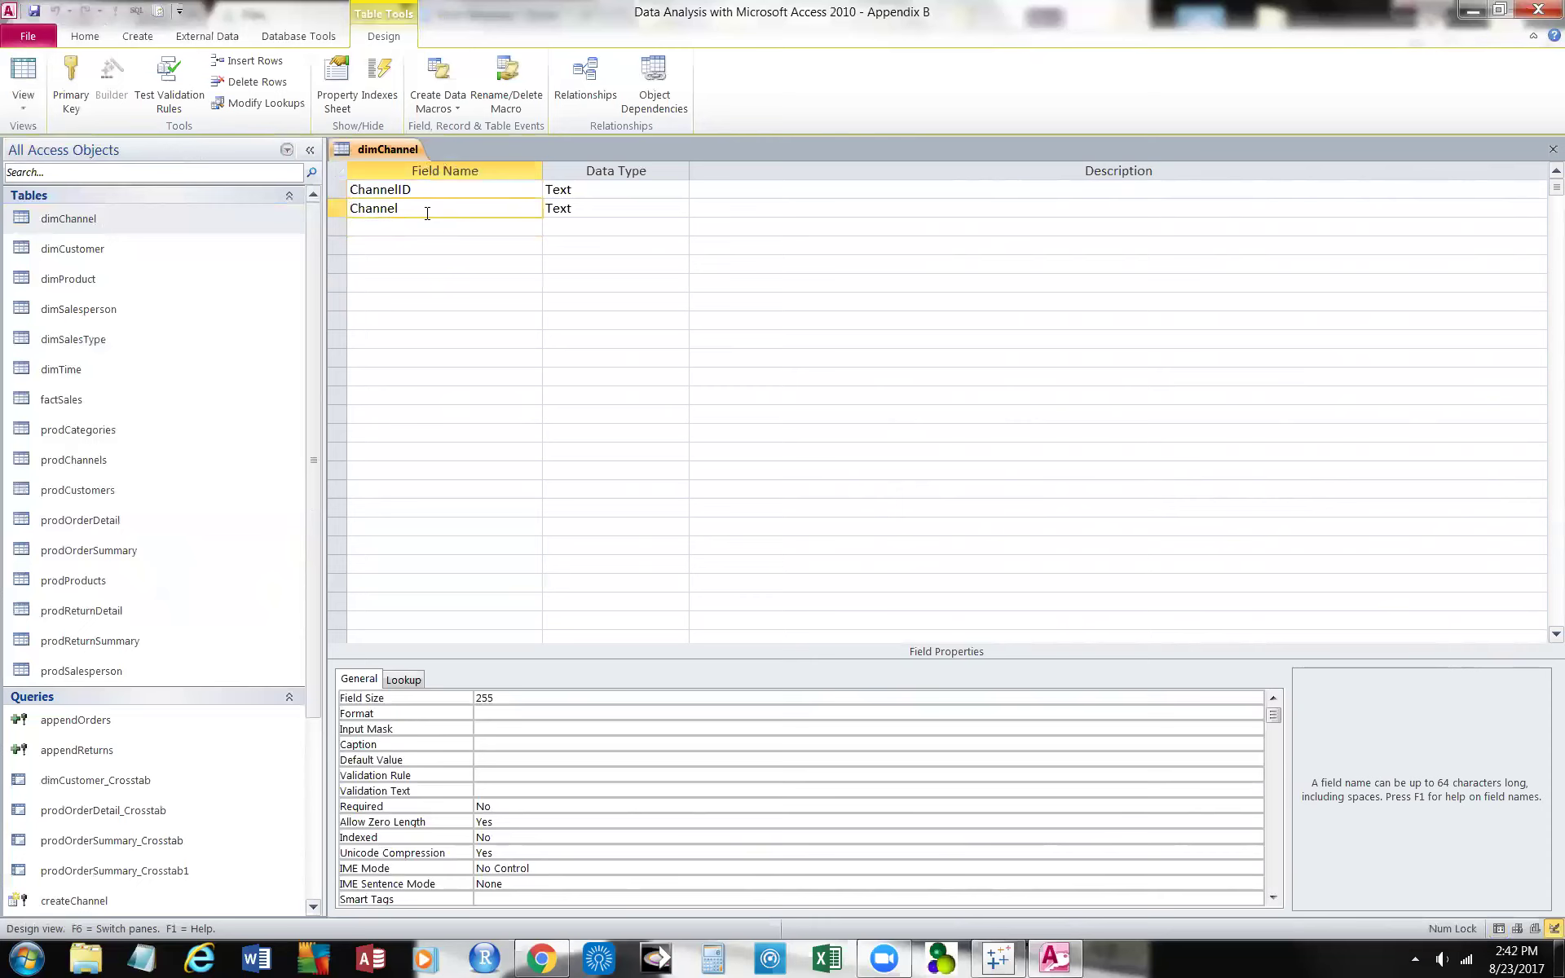
left_click(439, 190)
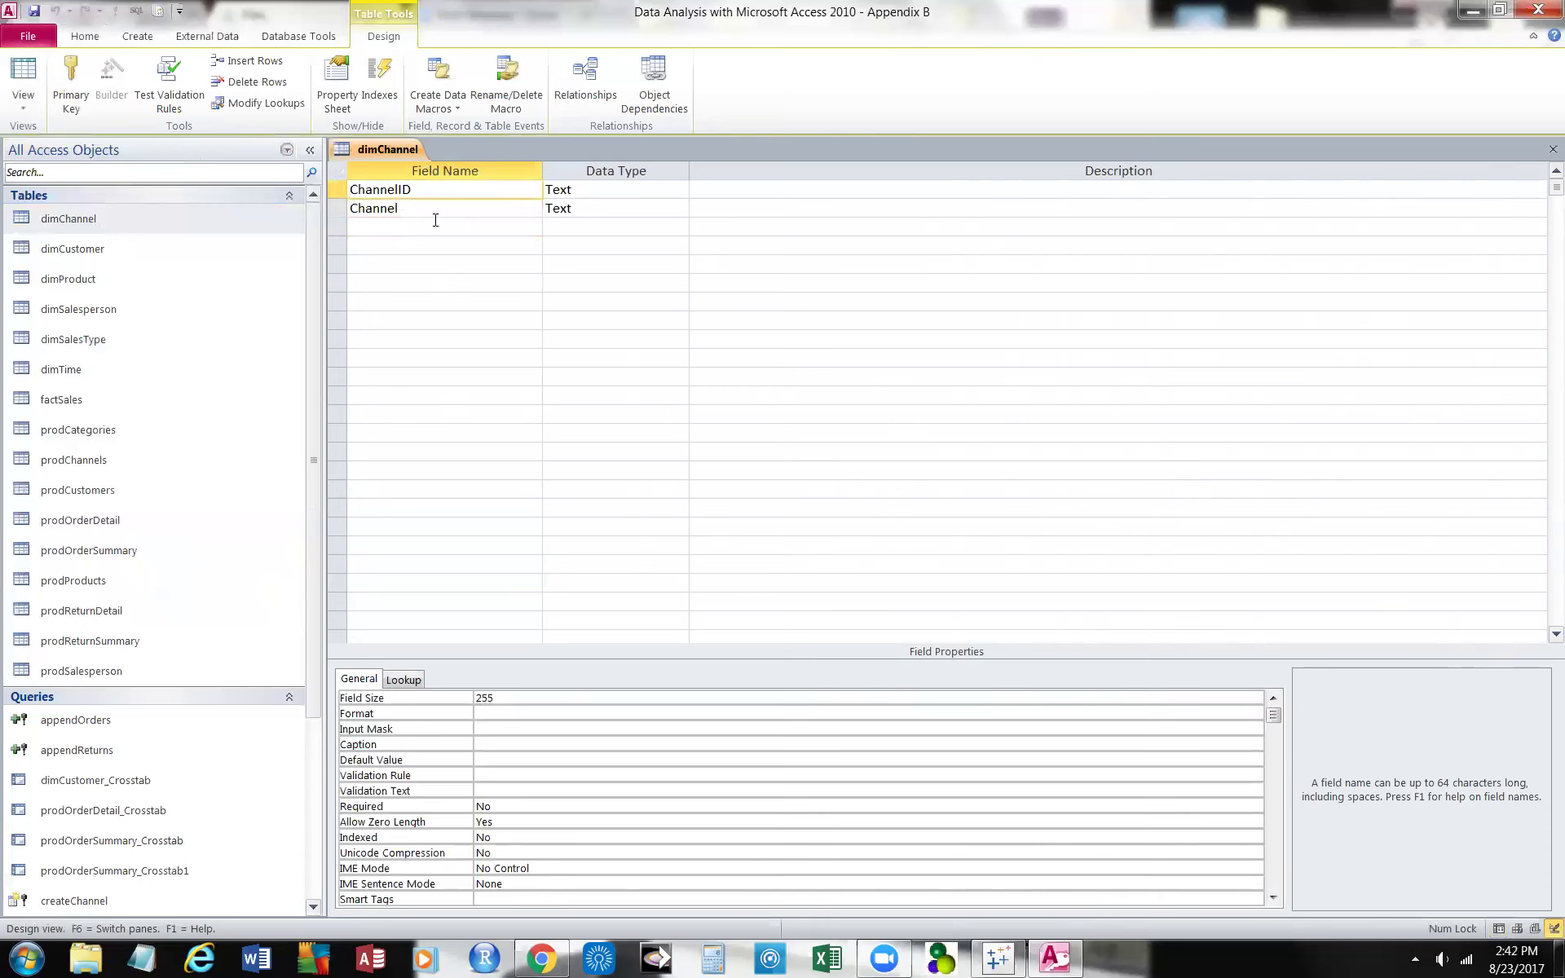
left_click(419, 211)
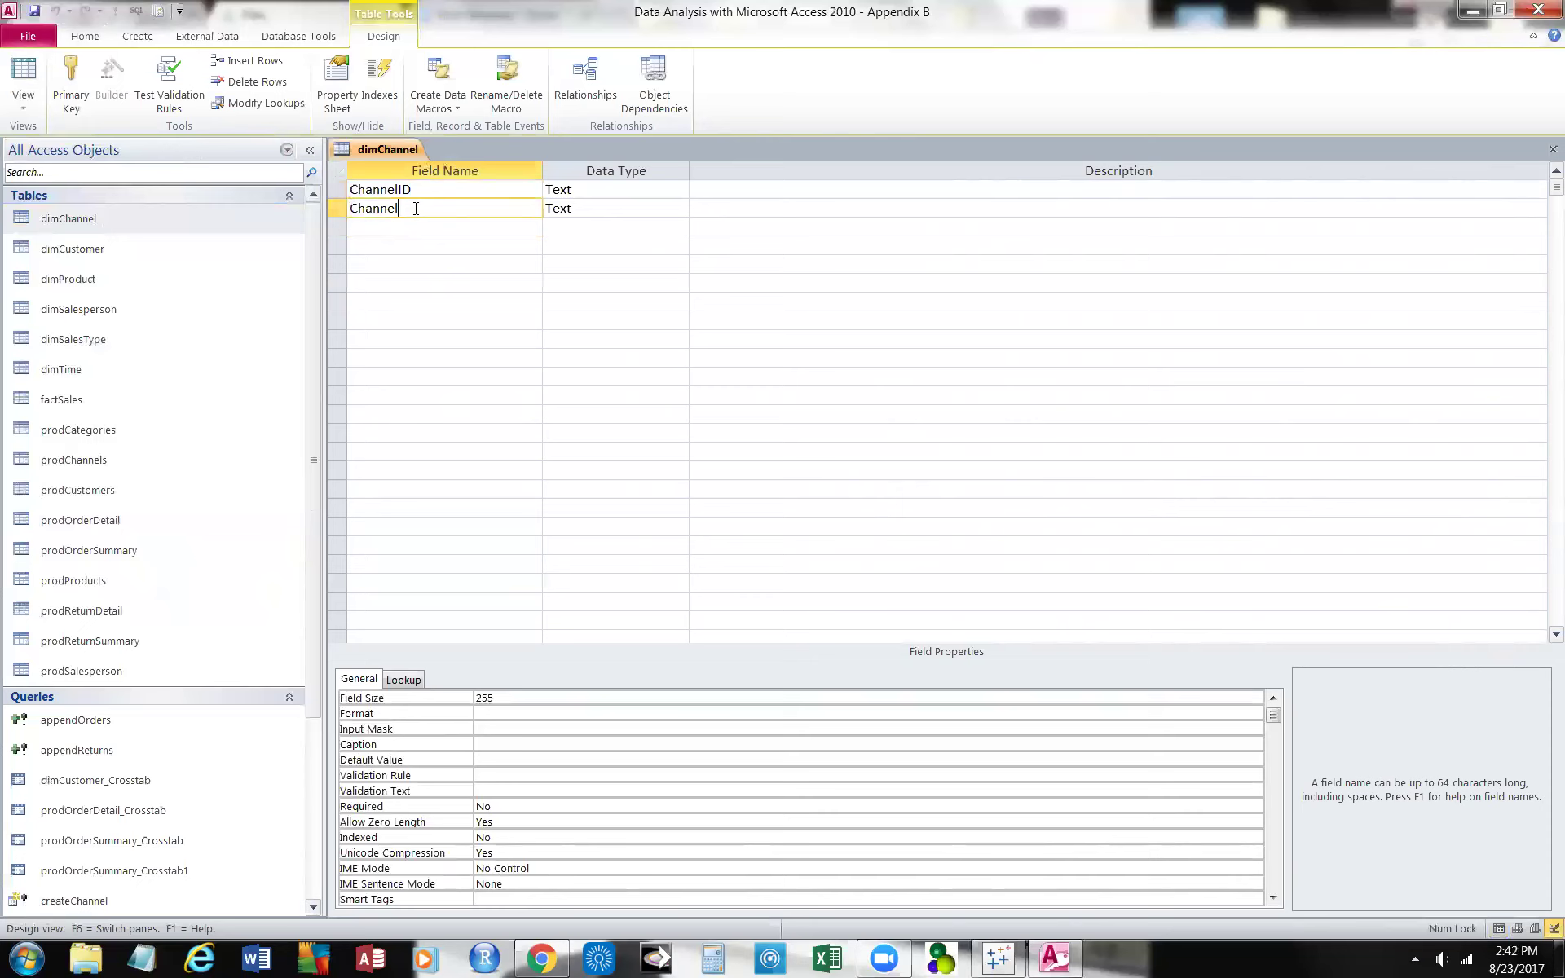
left_click(423, 190)
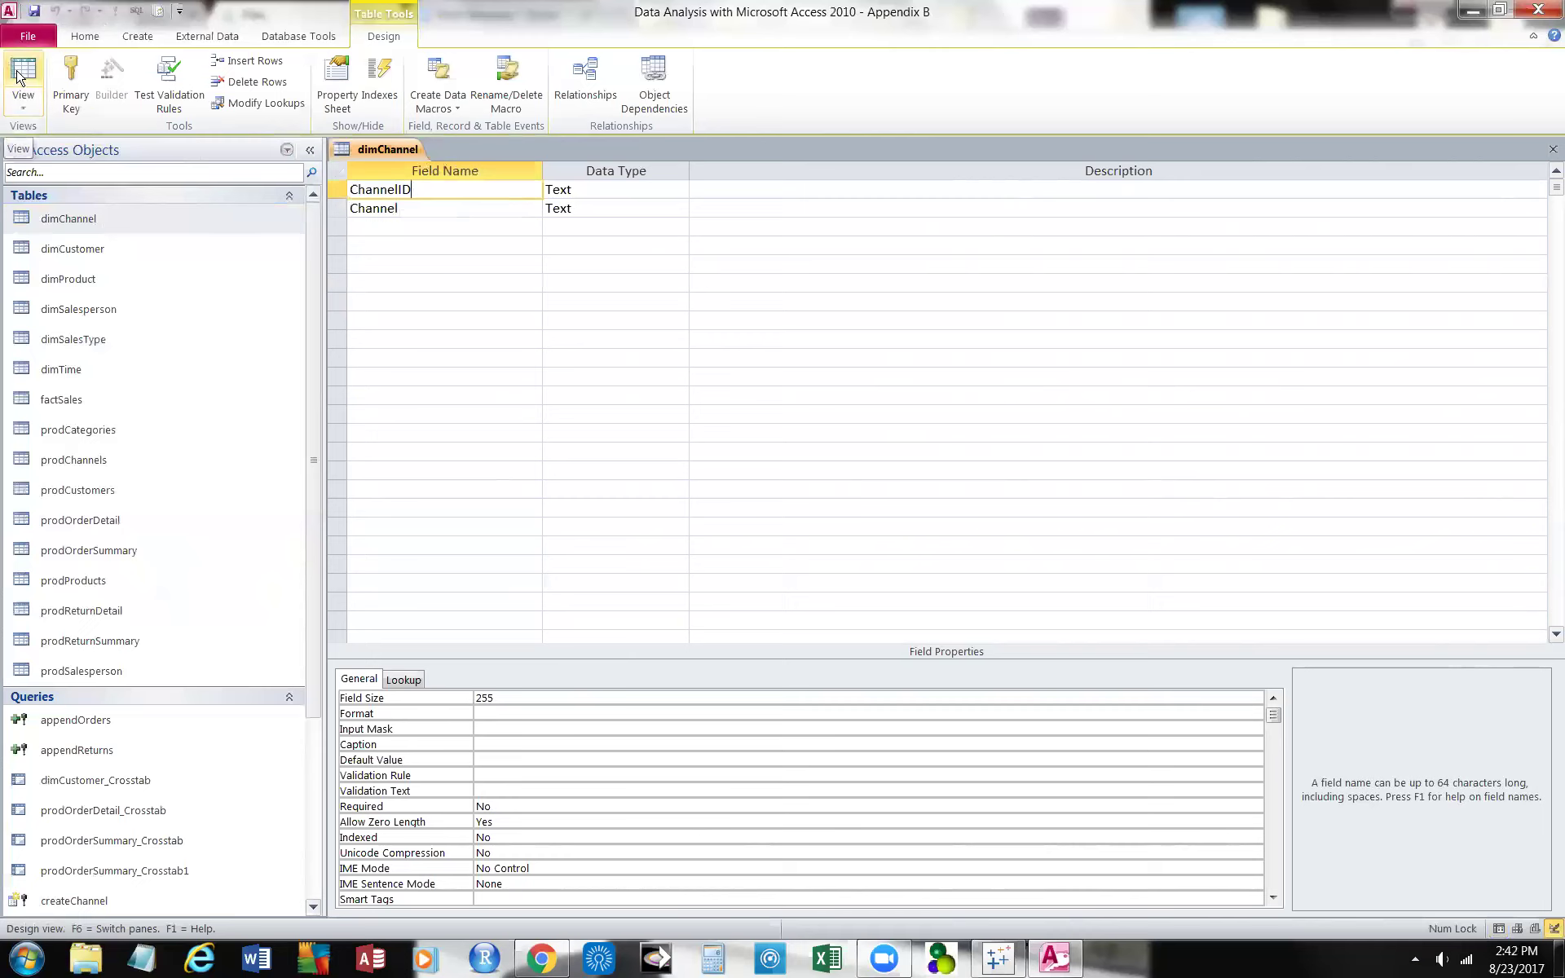
right_click(374, 156)
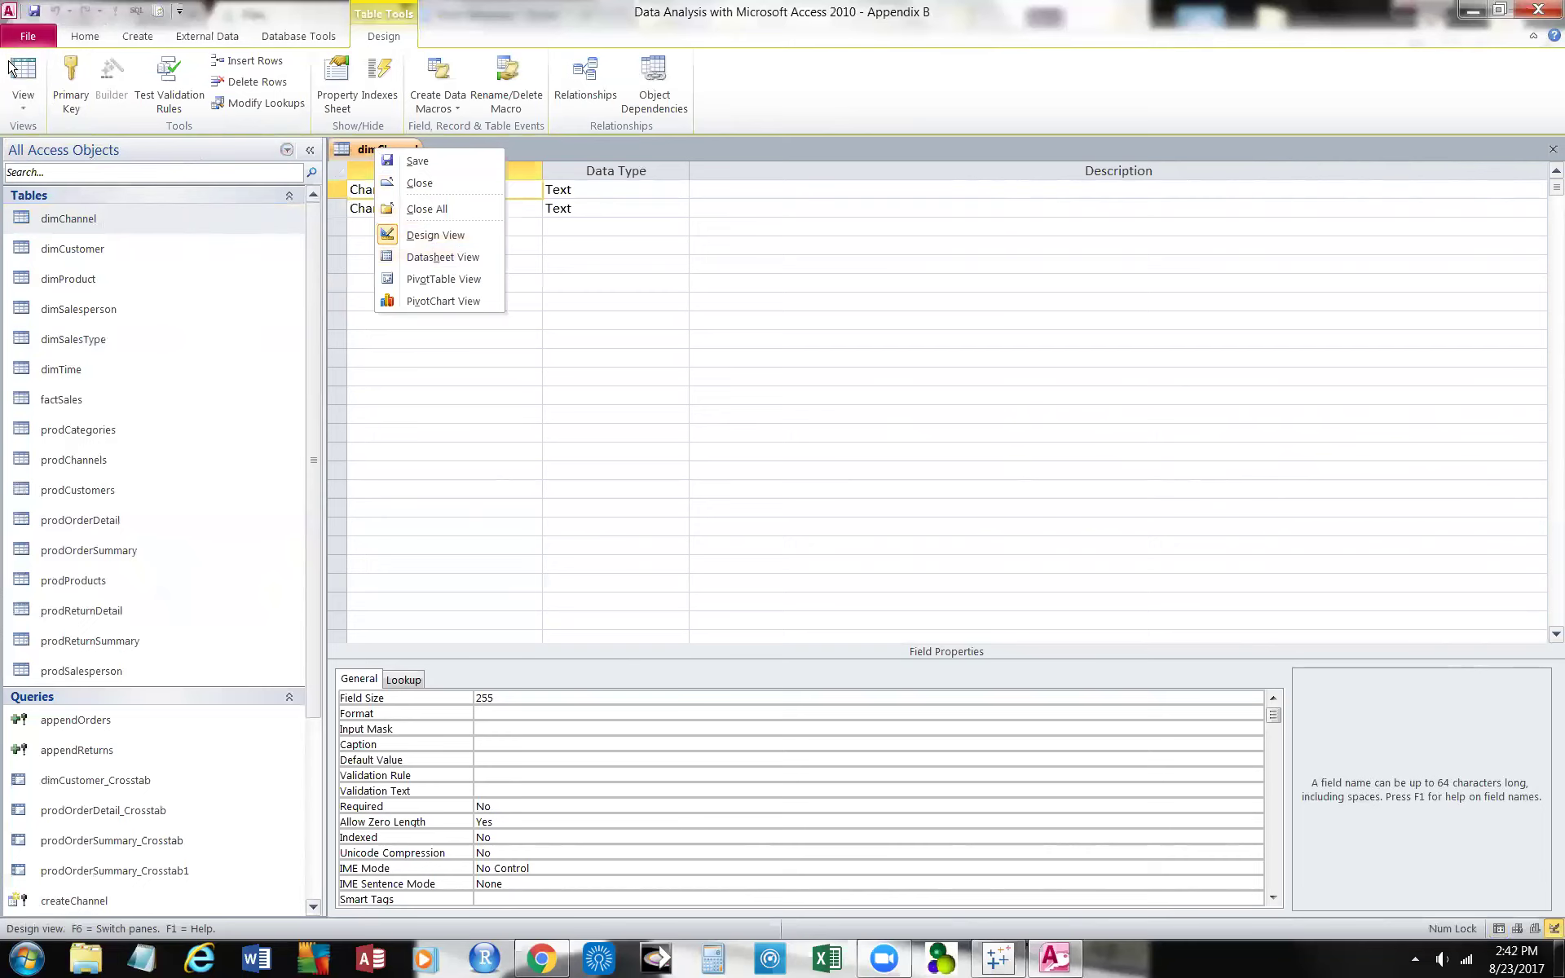
left_click(437, 259)
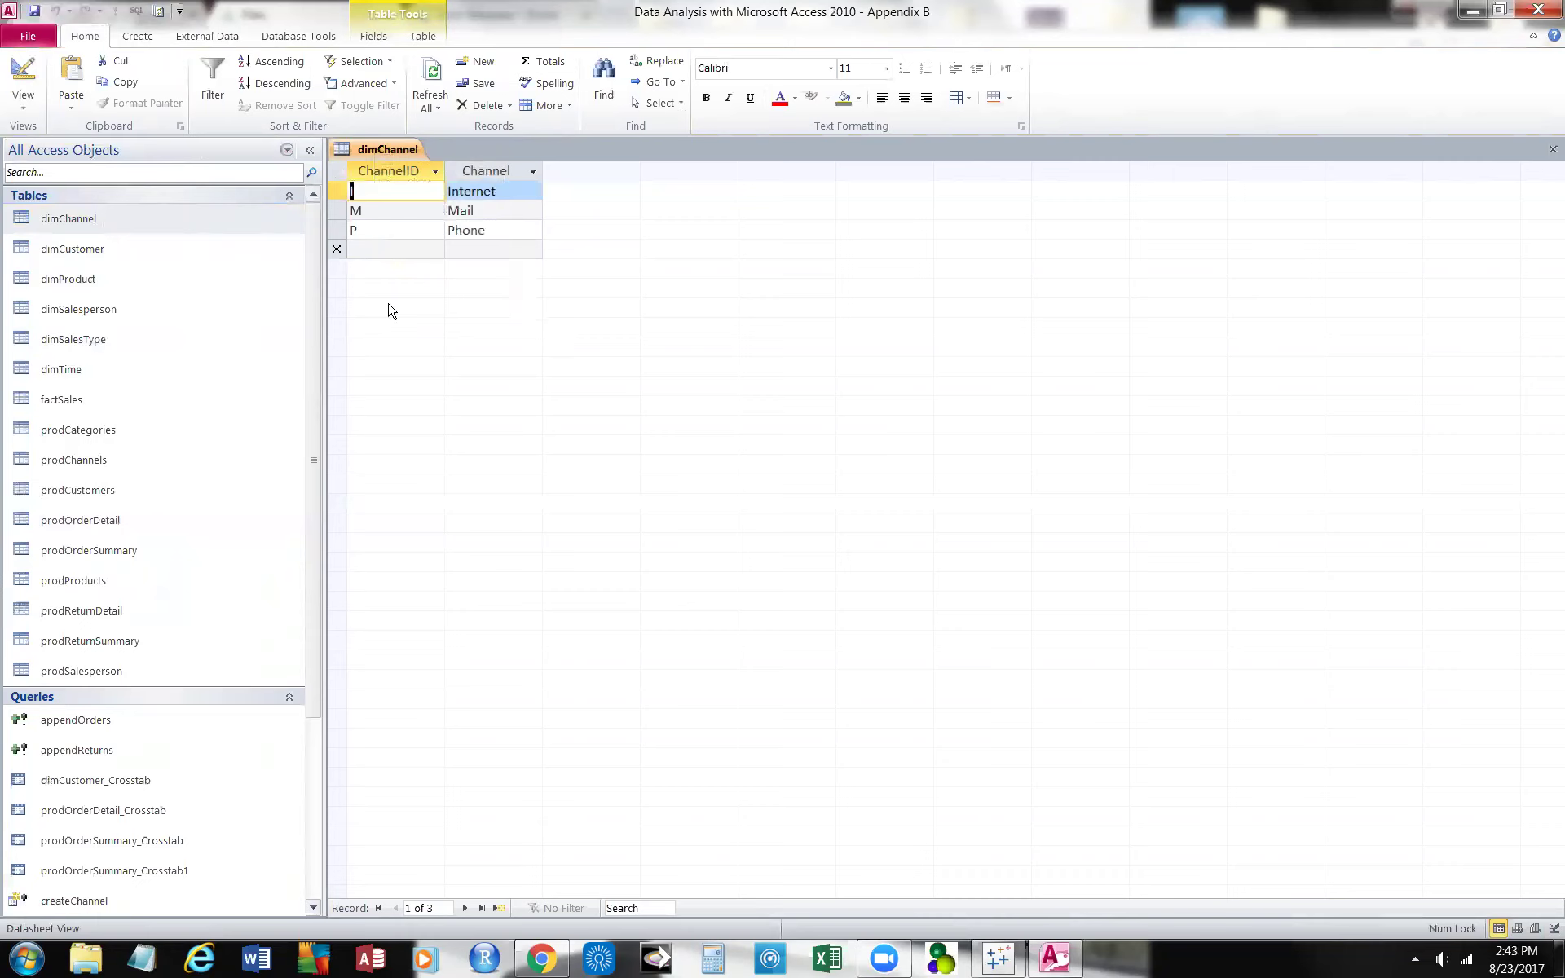
Close the dimChannel tab and bring up the shortcut menu for dimCustomer
left_click(117, 251)
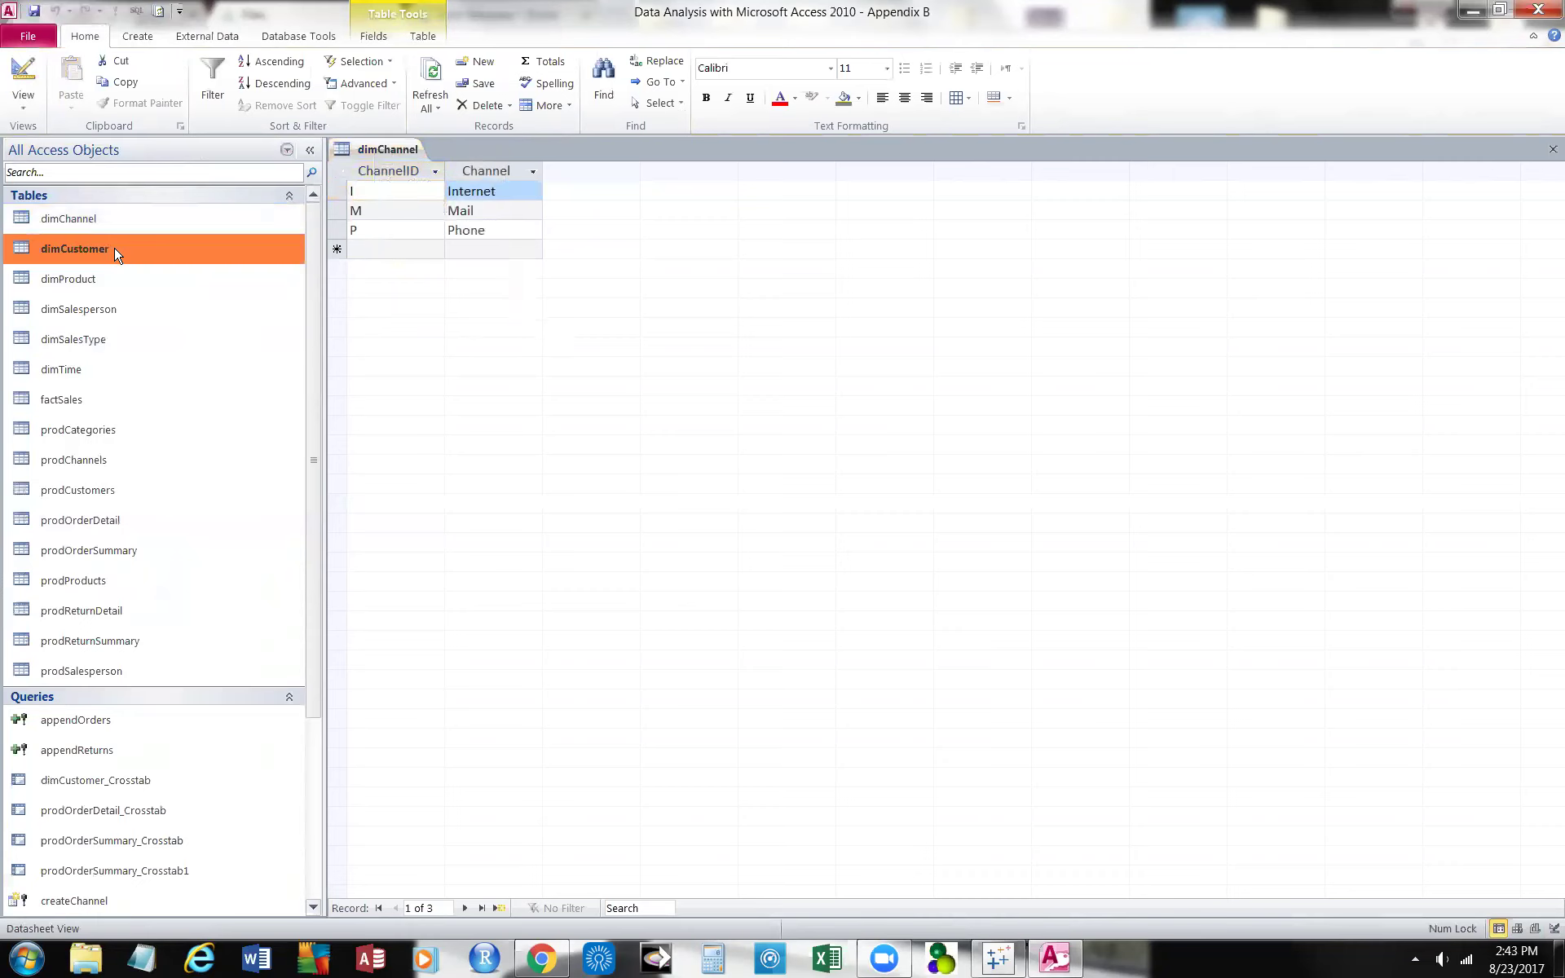
right_click(398, 151)
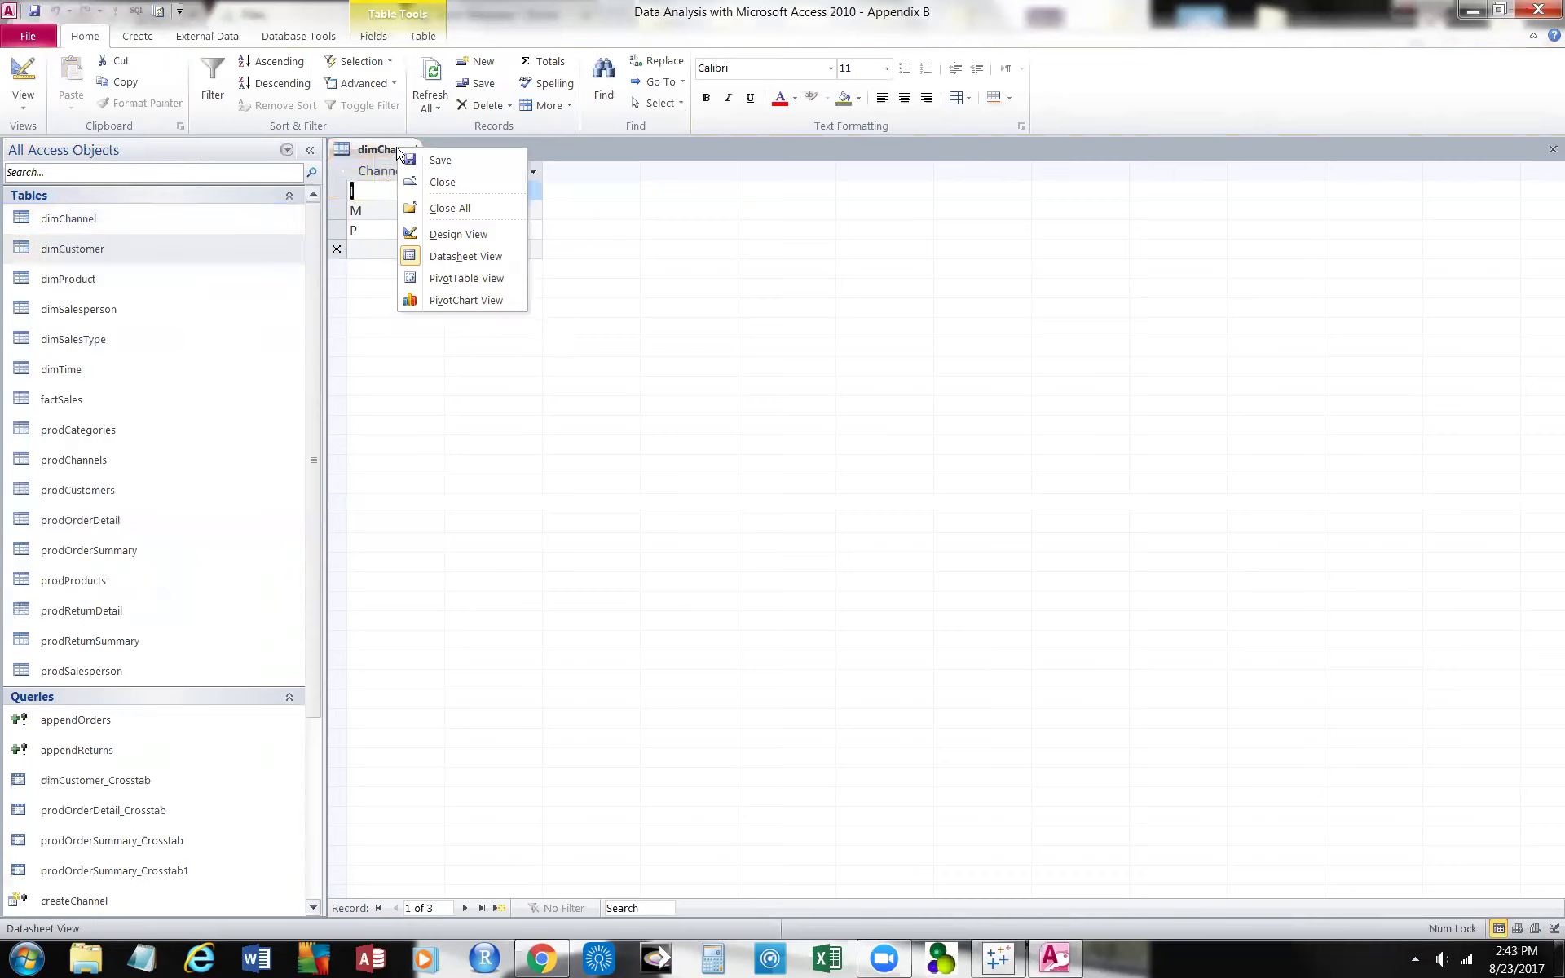
left_click(456, 182)
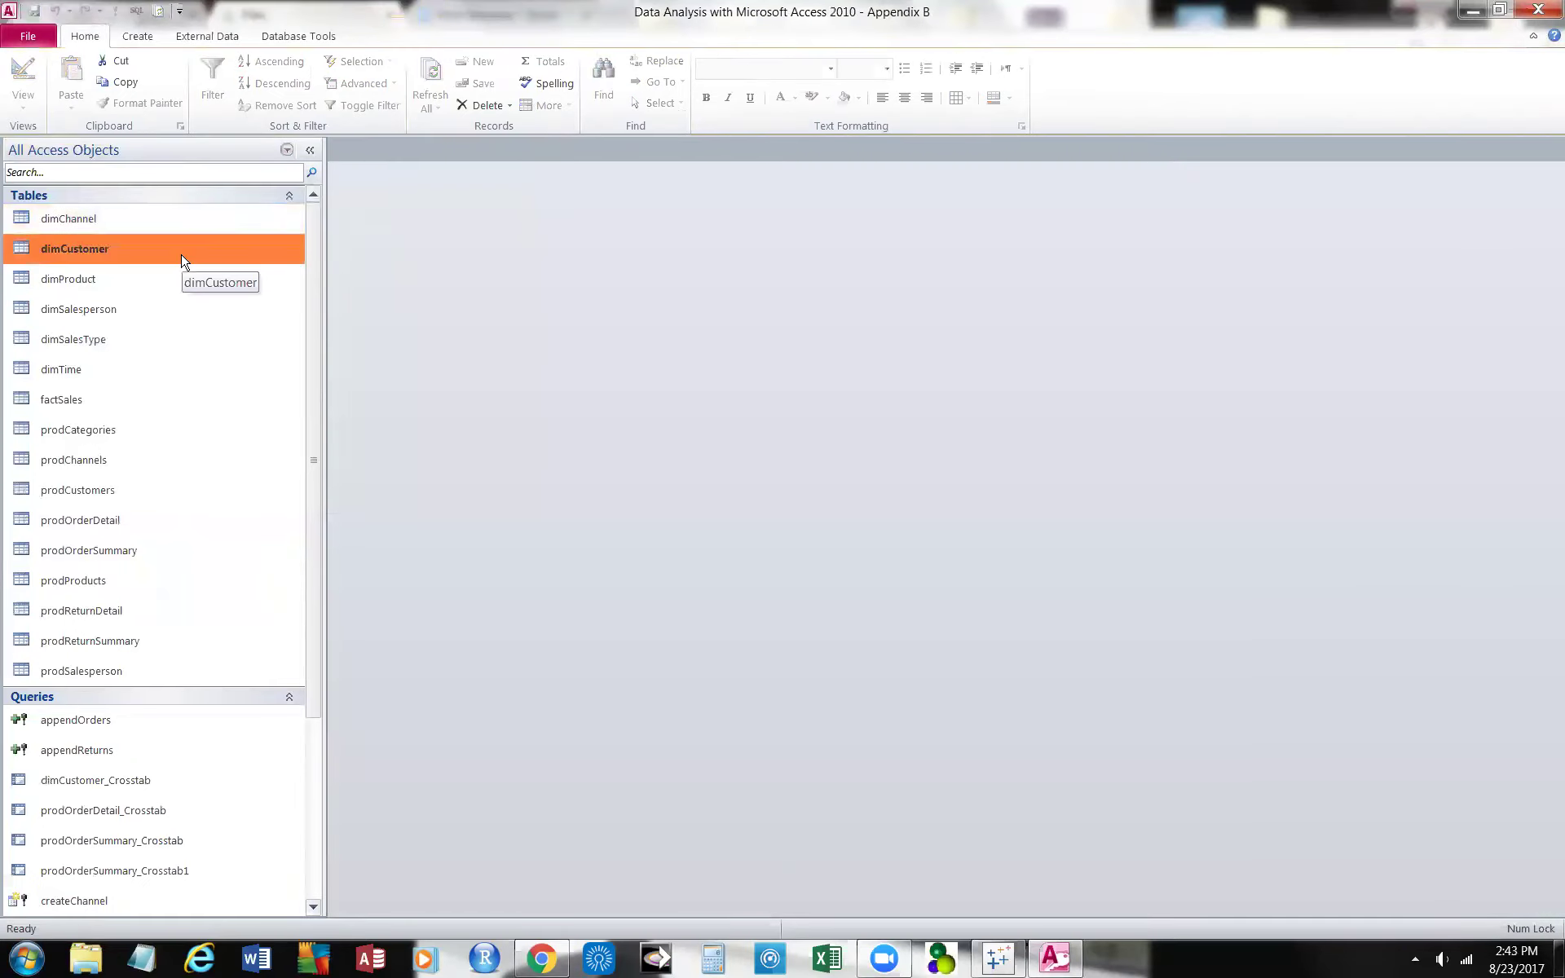
right_click(183, 258)
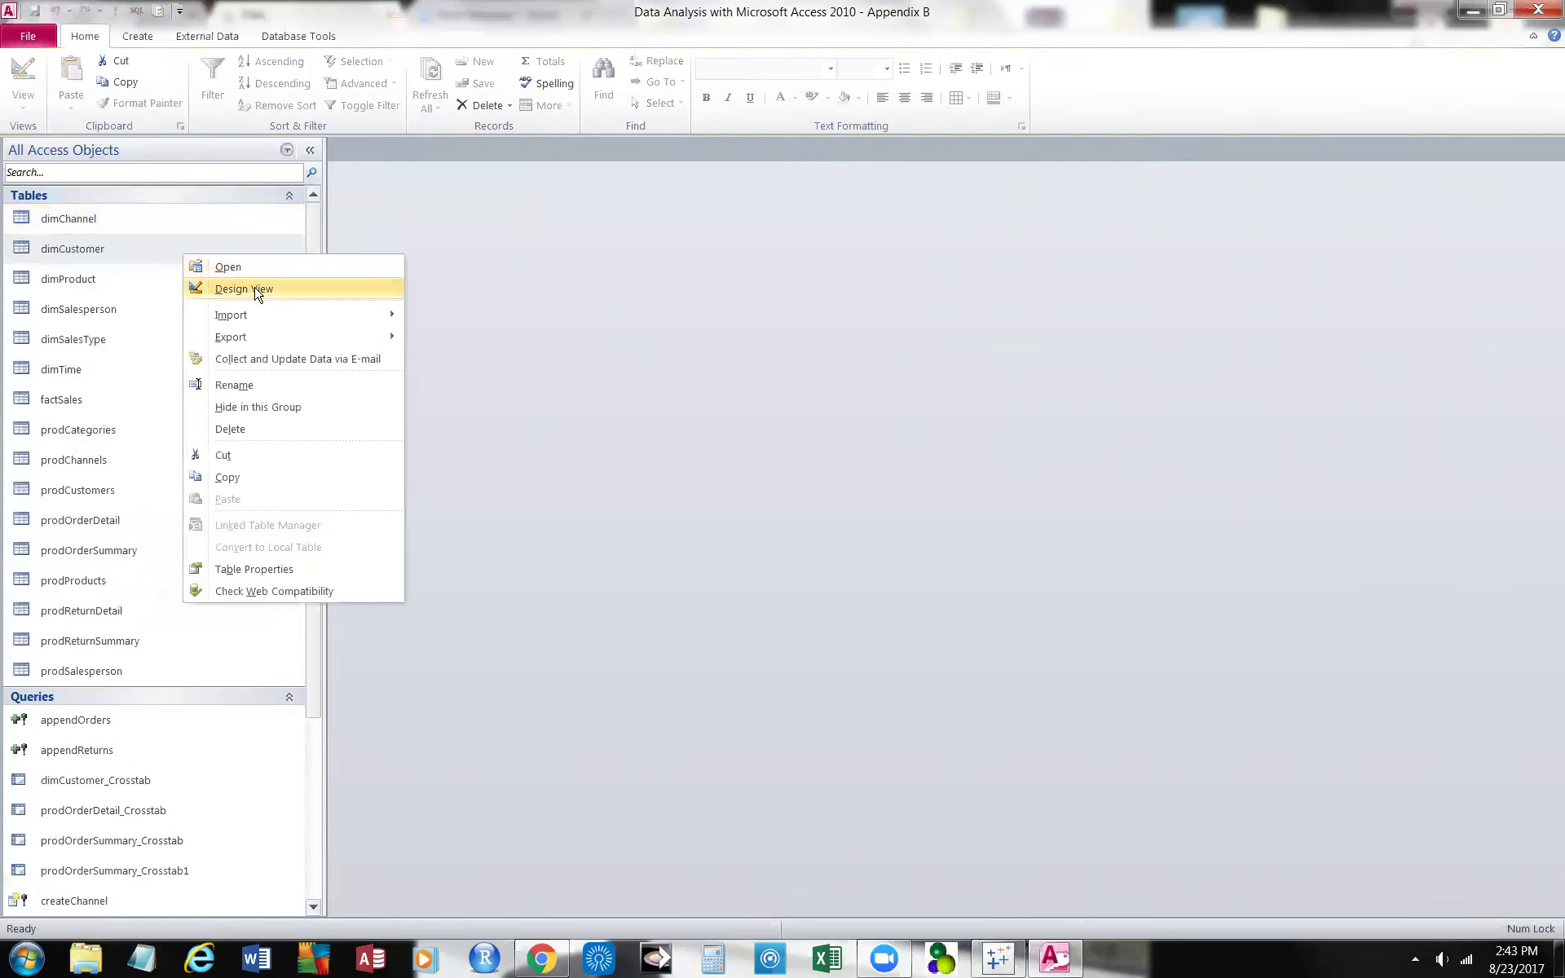
Open dimCustomer in Design view and compare CustomerID's Number properties with CustomerName's Text properties
left_click(256, 290)
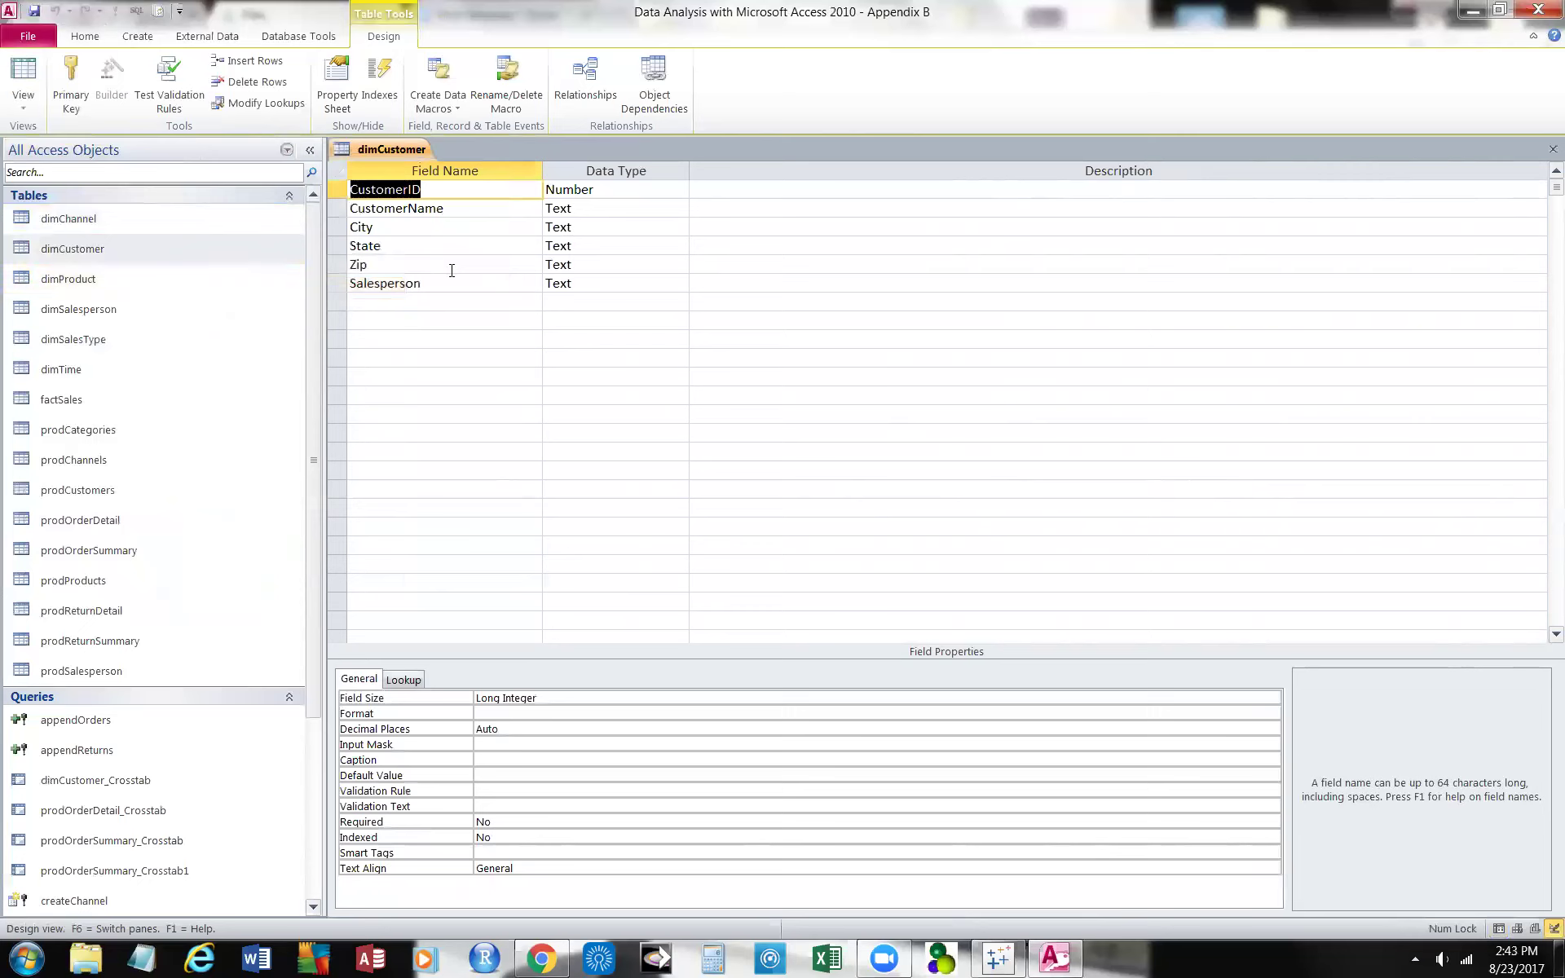
left_click(468, 190)
left_click(473, 212)
left_click(416, 236)
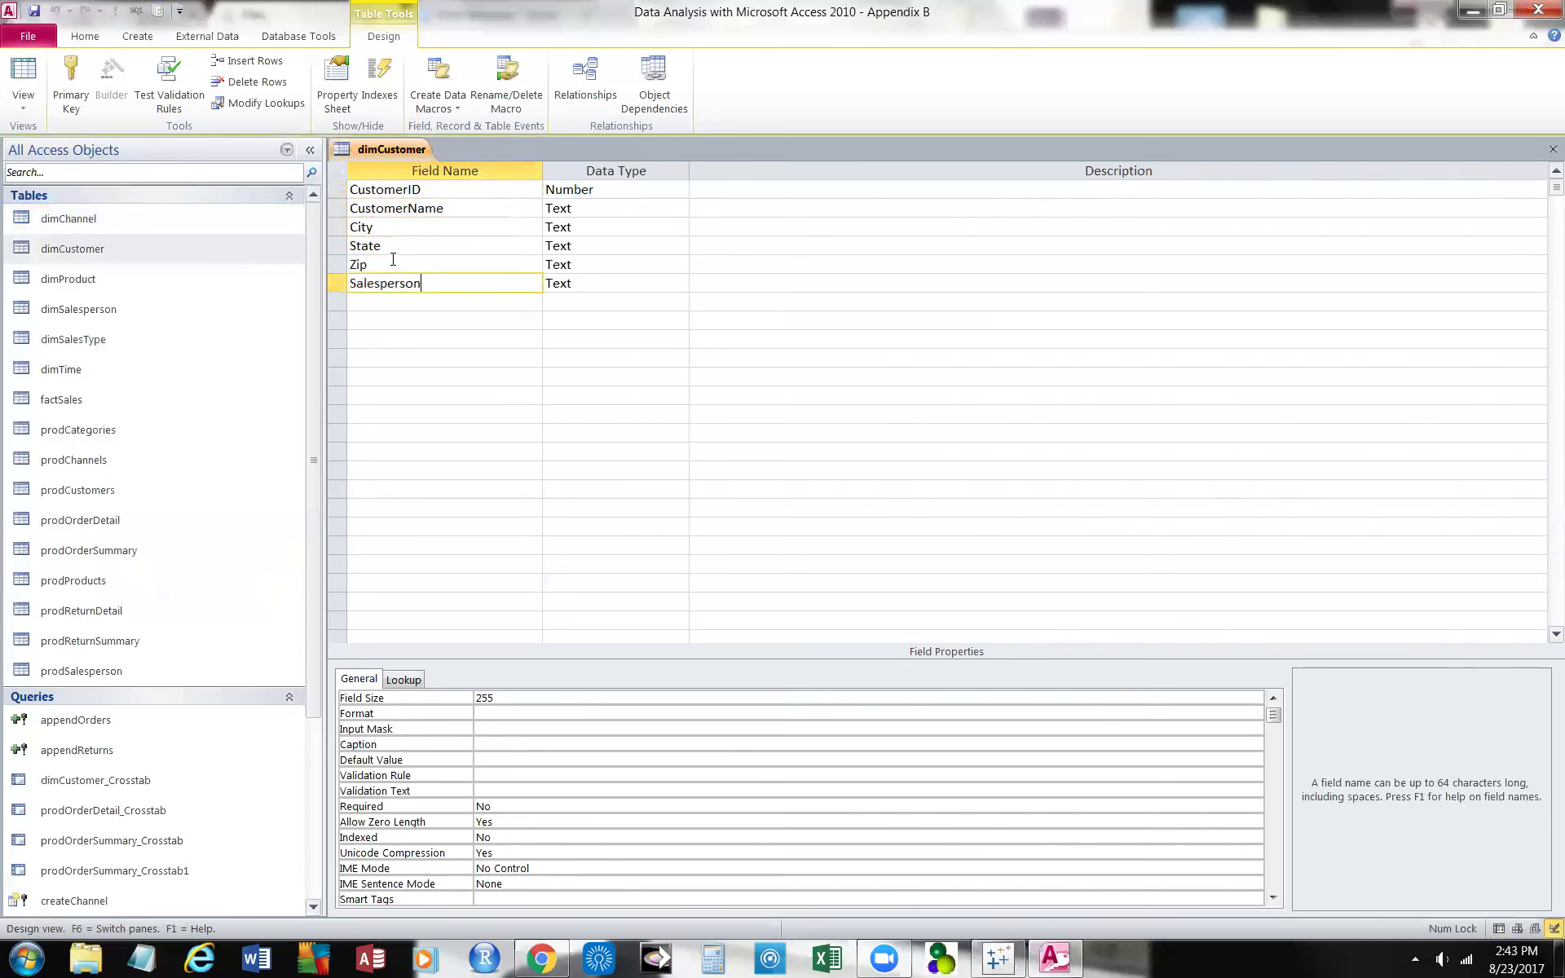
left_click(412, 247)
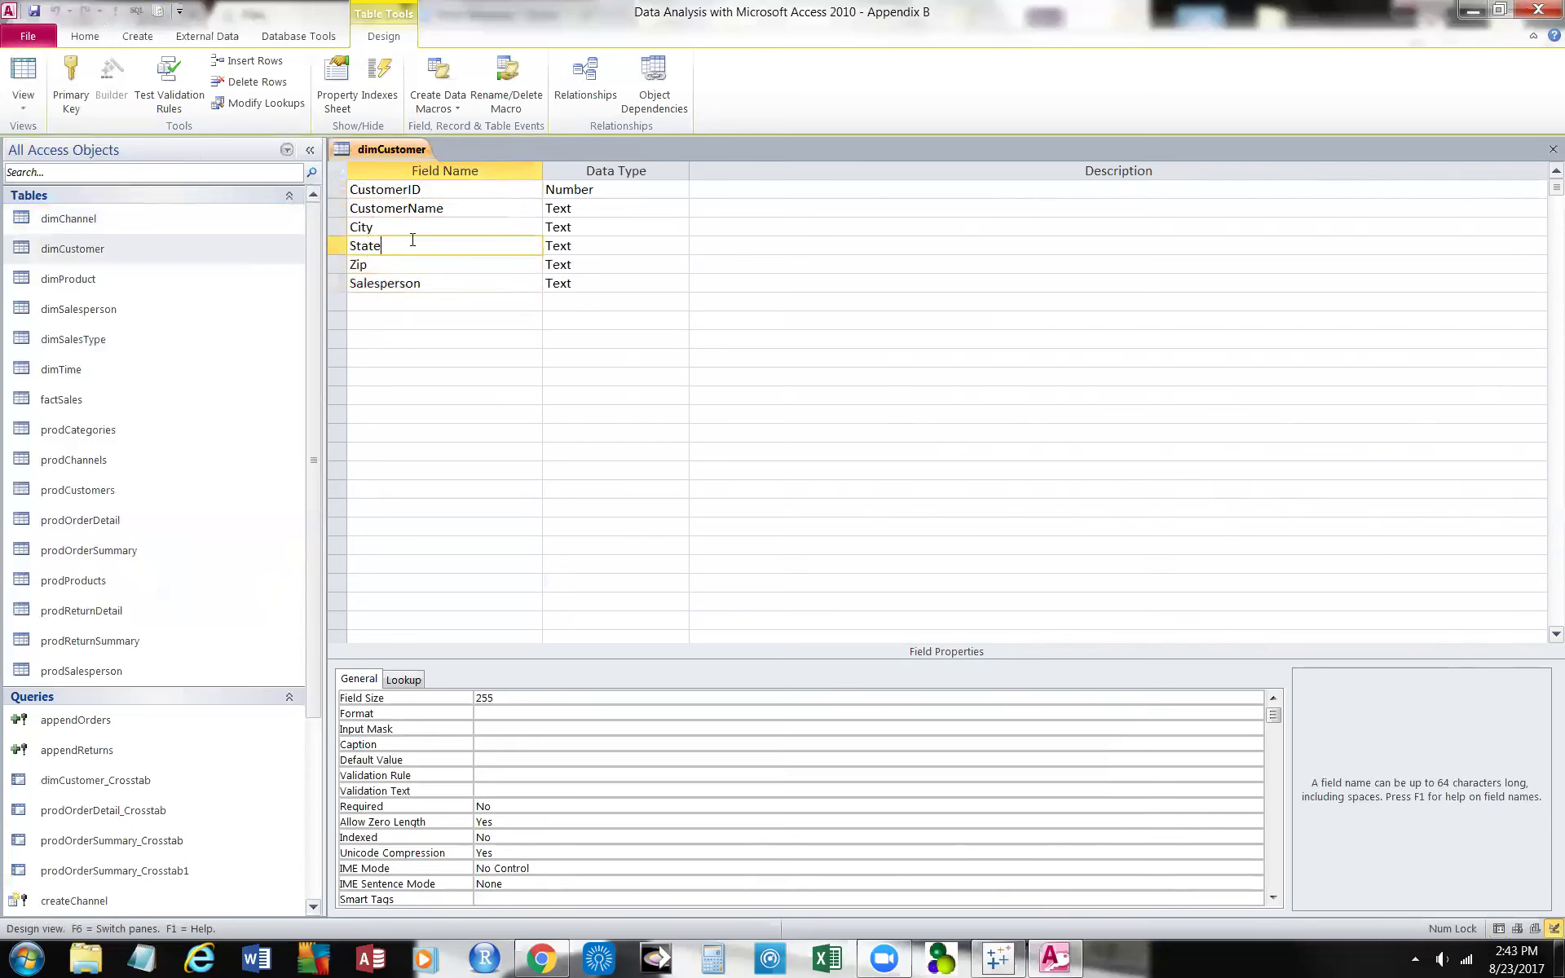
left_click(459, 197)
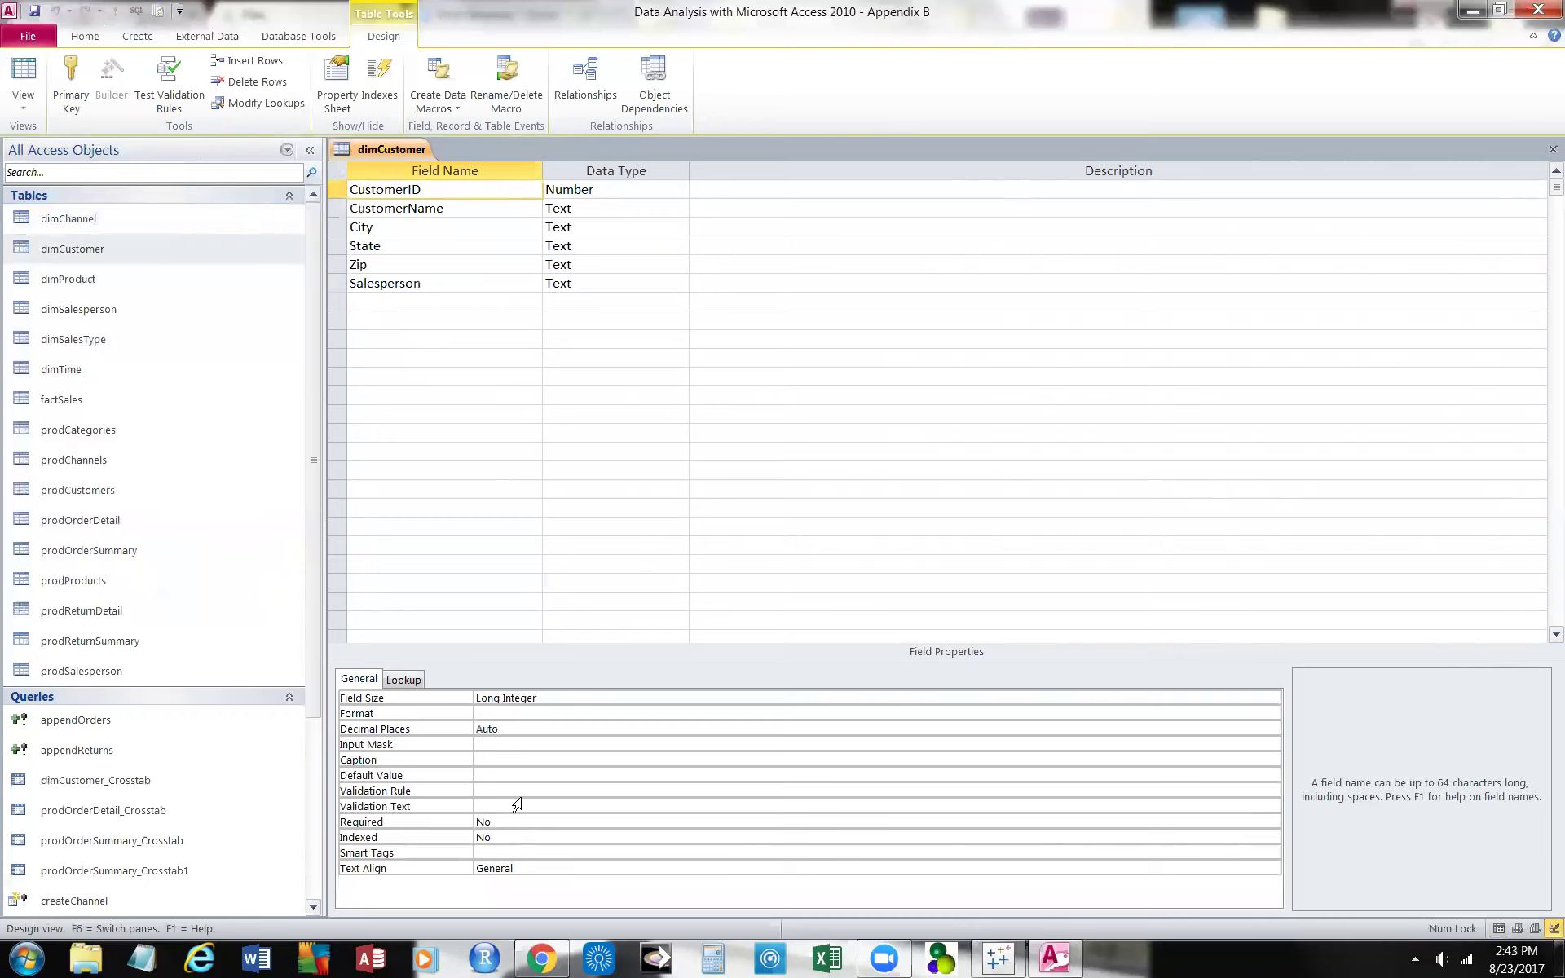
left_click(468, 210)
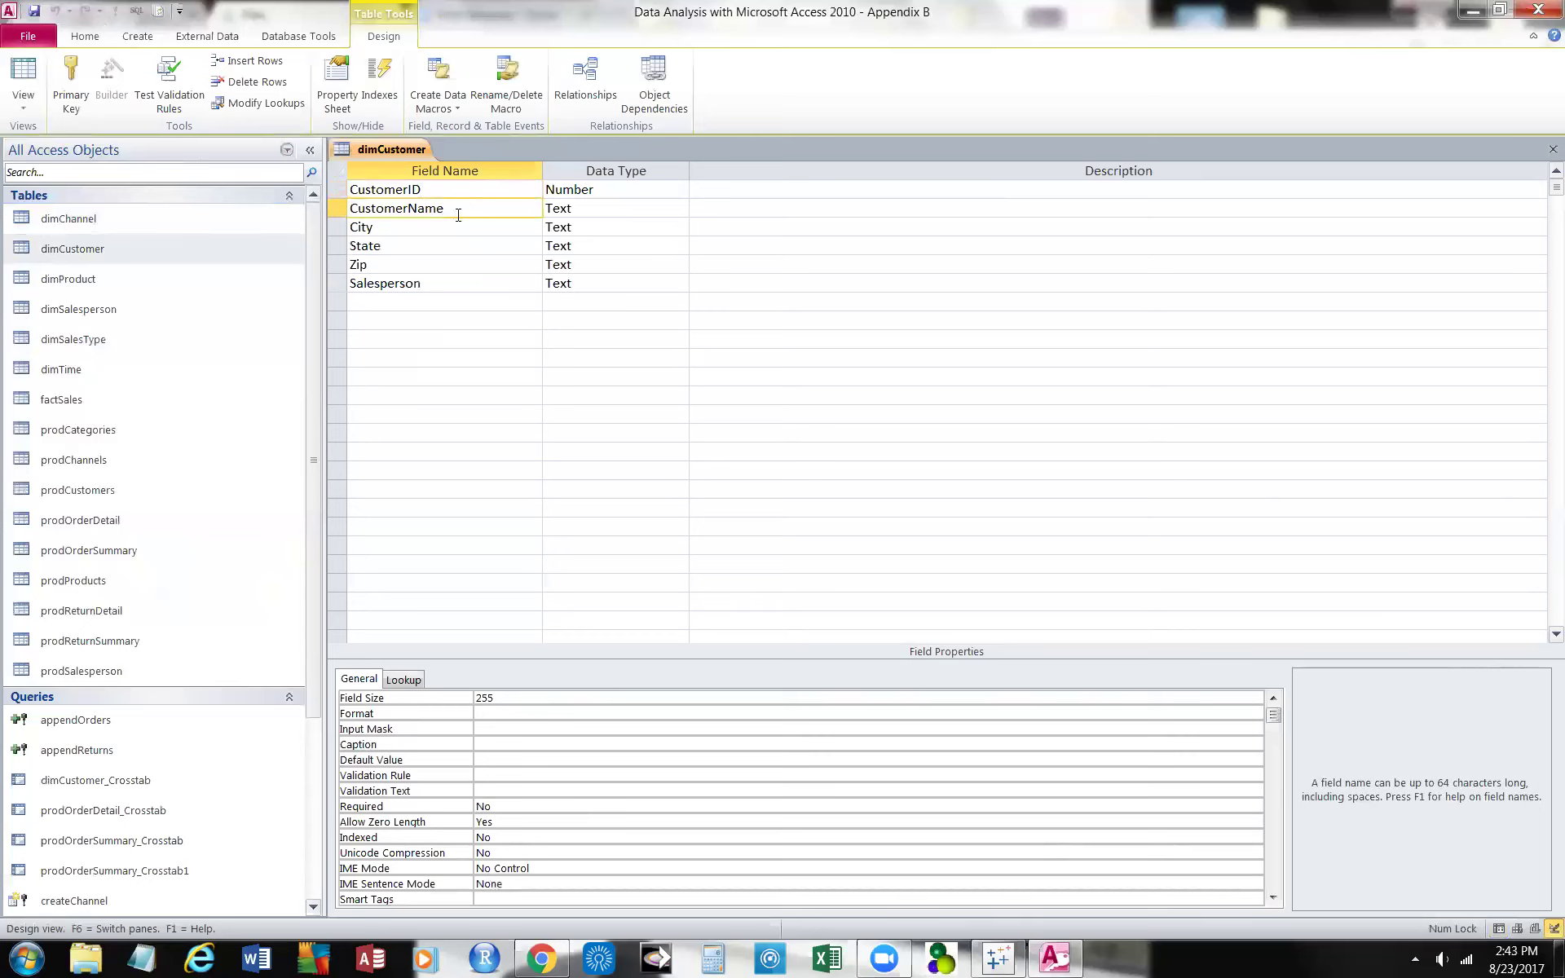
left_click(440, 192)
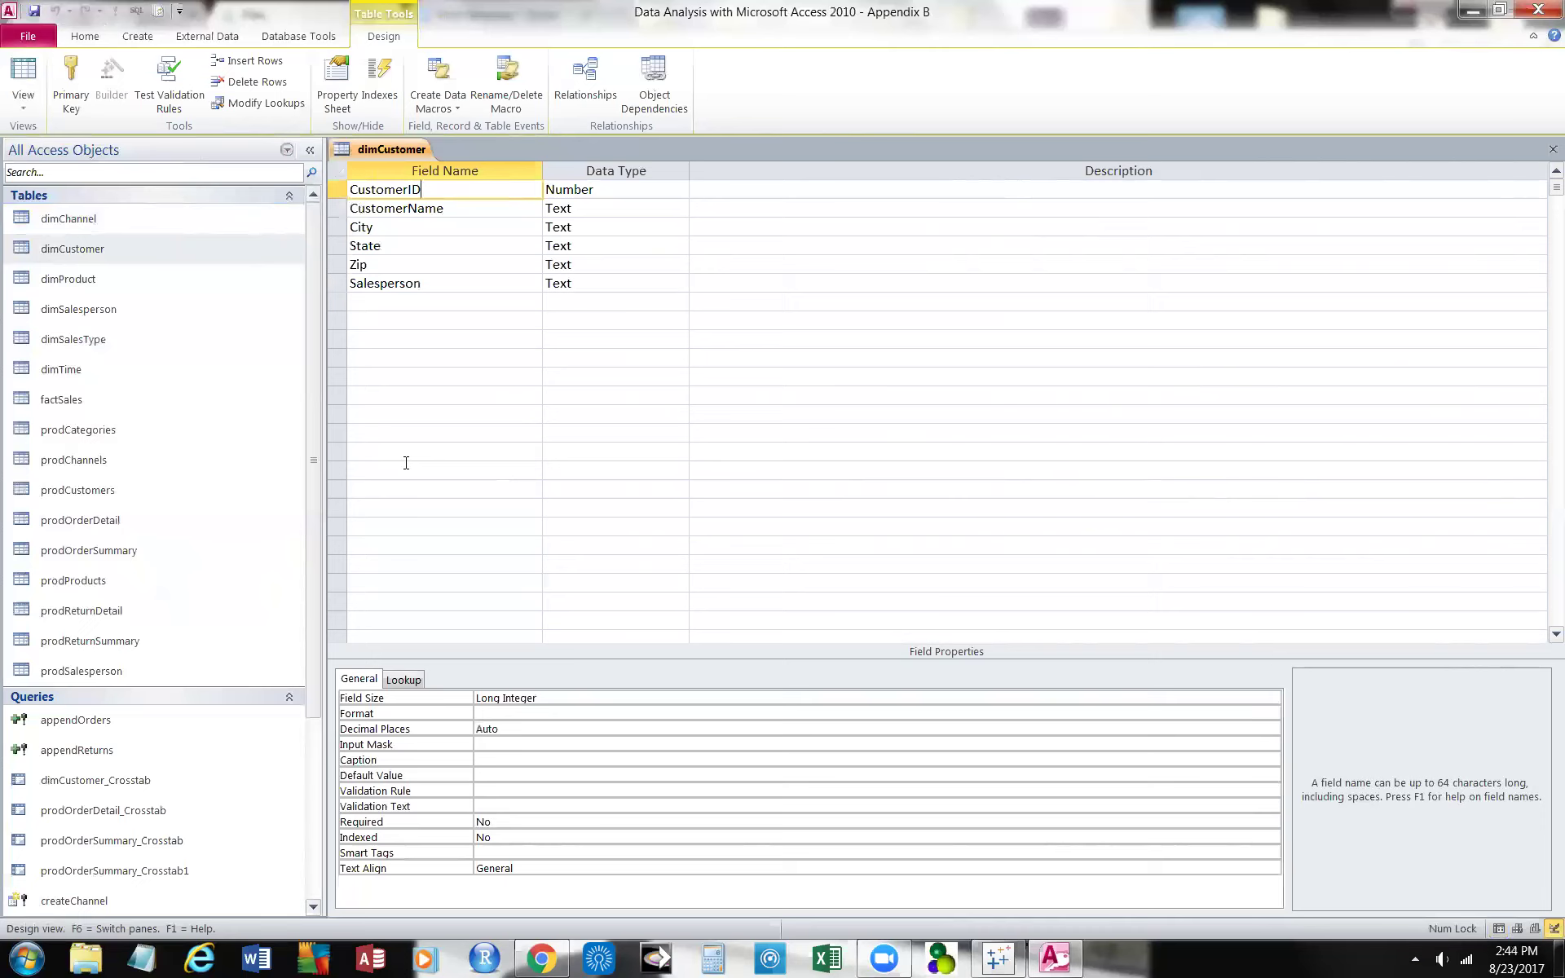
Check the City, State, Zip and Salesperson fields, then switch dimCustomer to Datasheet view
left_click(454, 227)
left_click(415, 248)
left_click(425, 267)
left_click(437, 285)
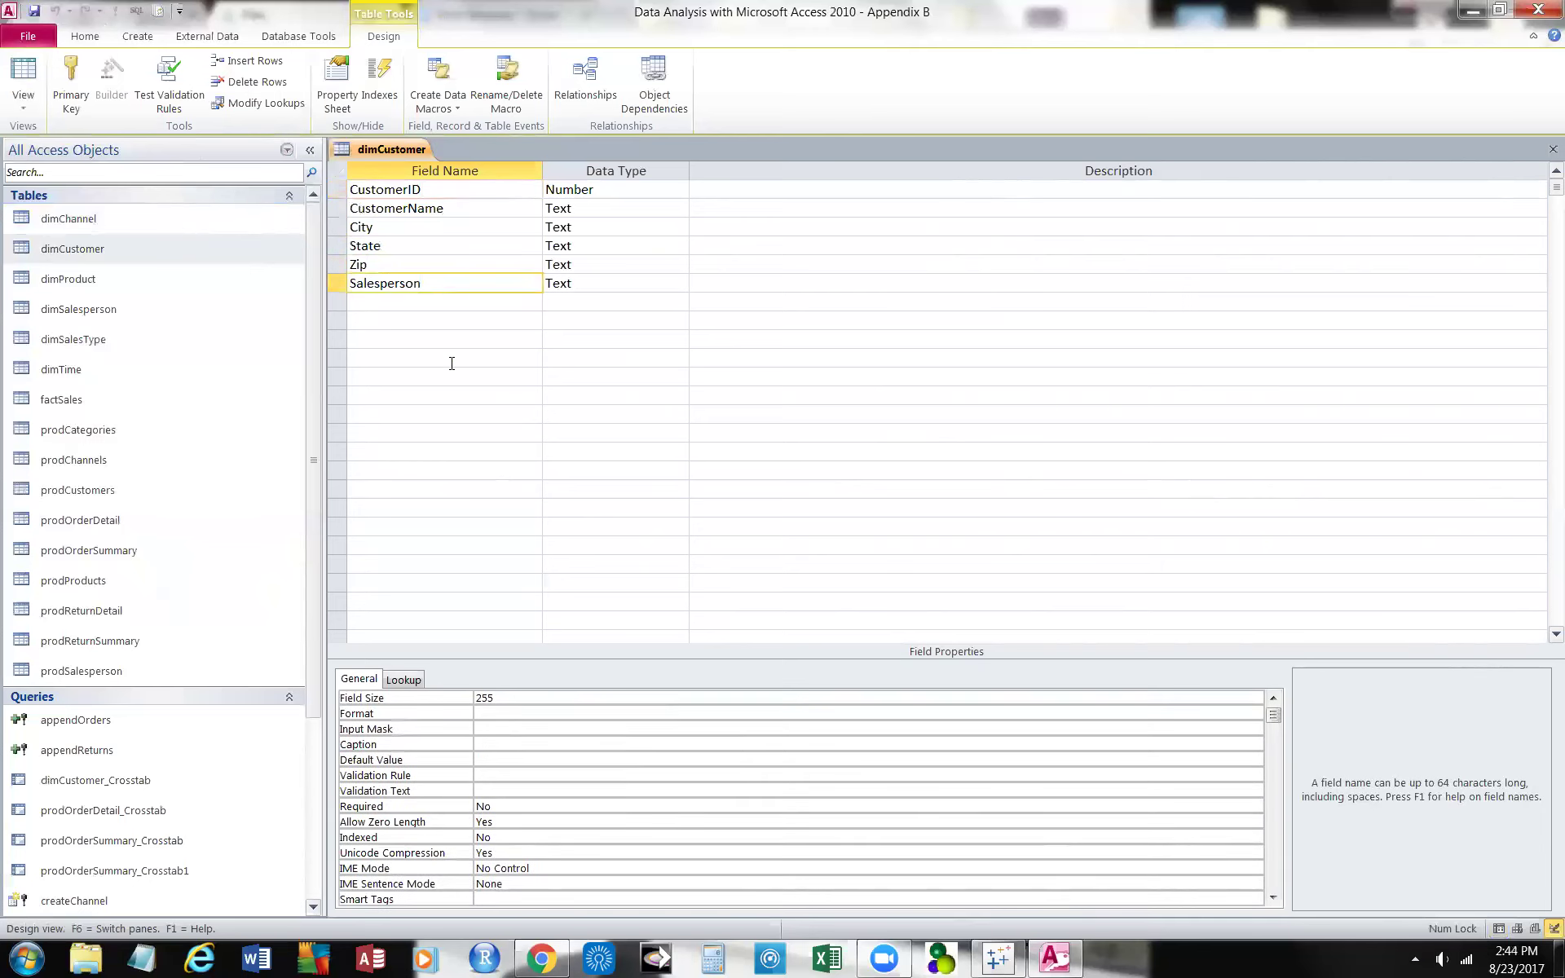
left_click(23, 71)
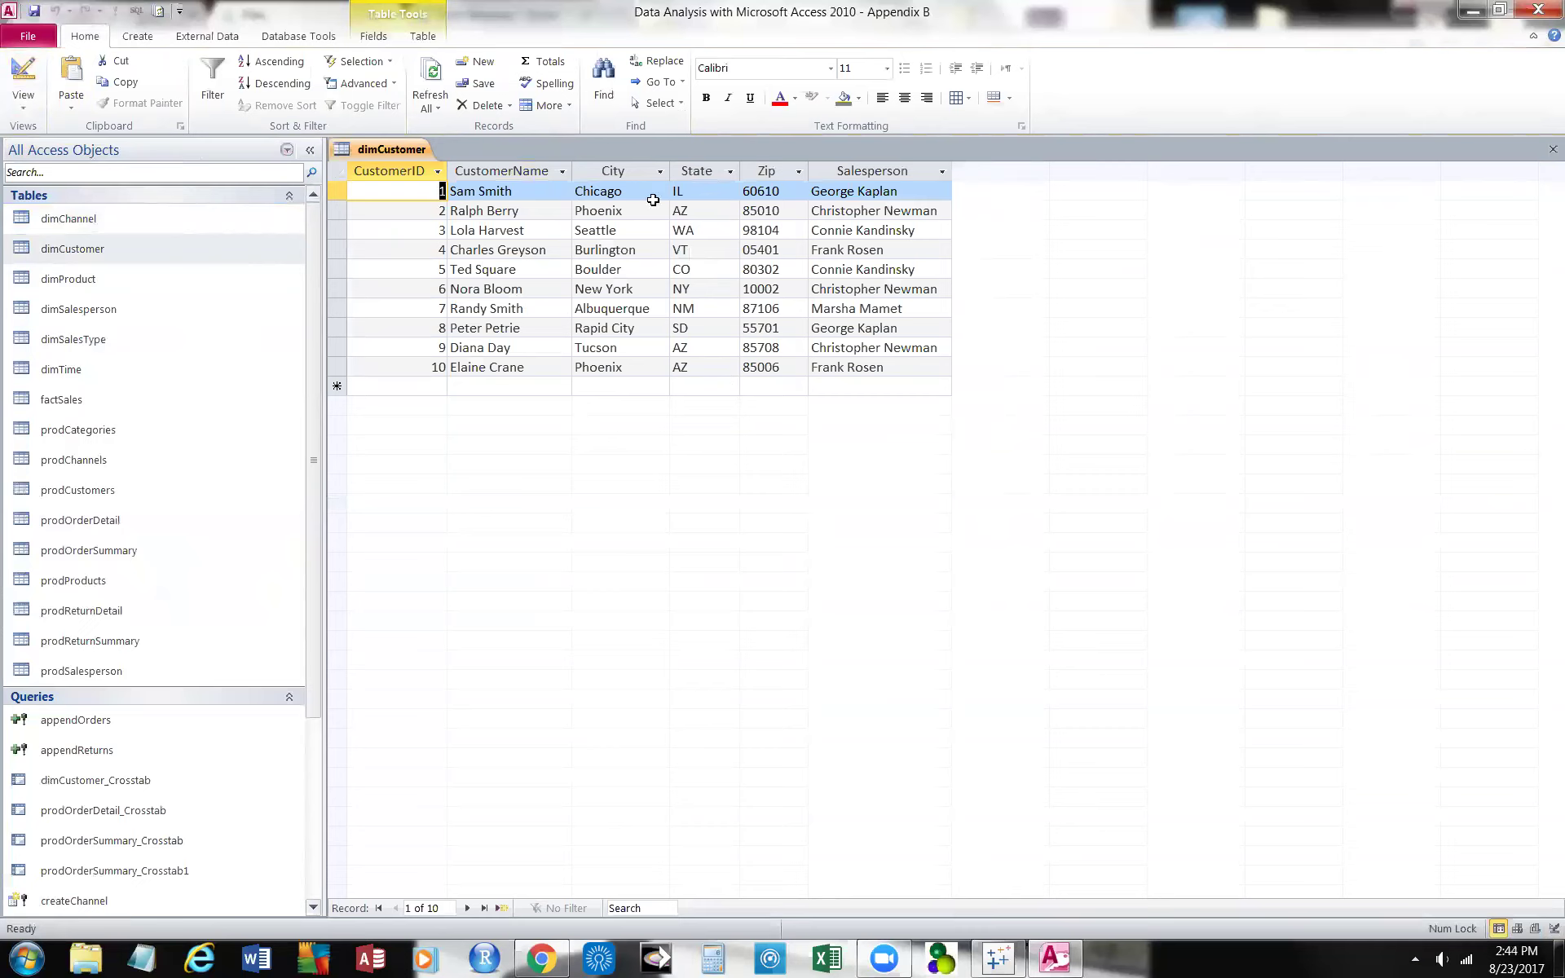
Close the dimCustomer table and bring up the shortcut menu for dimProduct
right_click(389, 151)
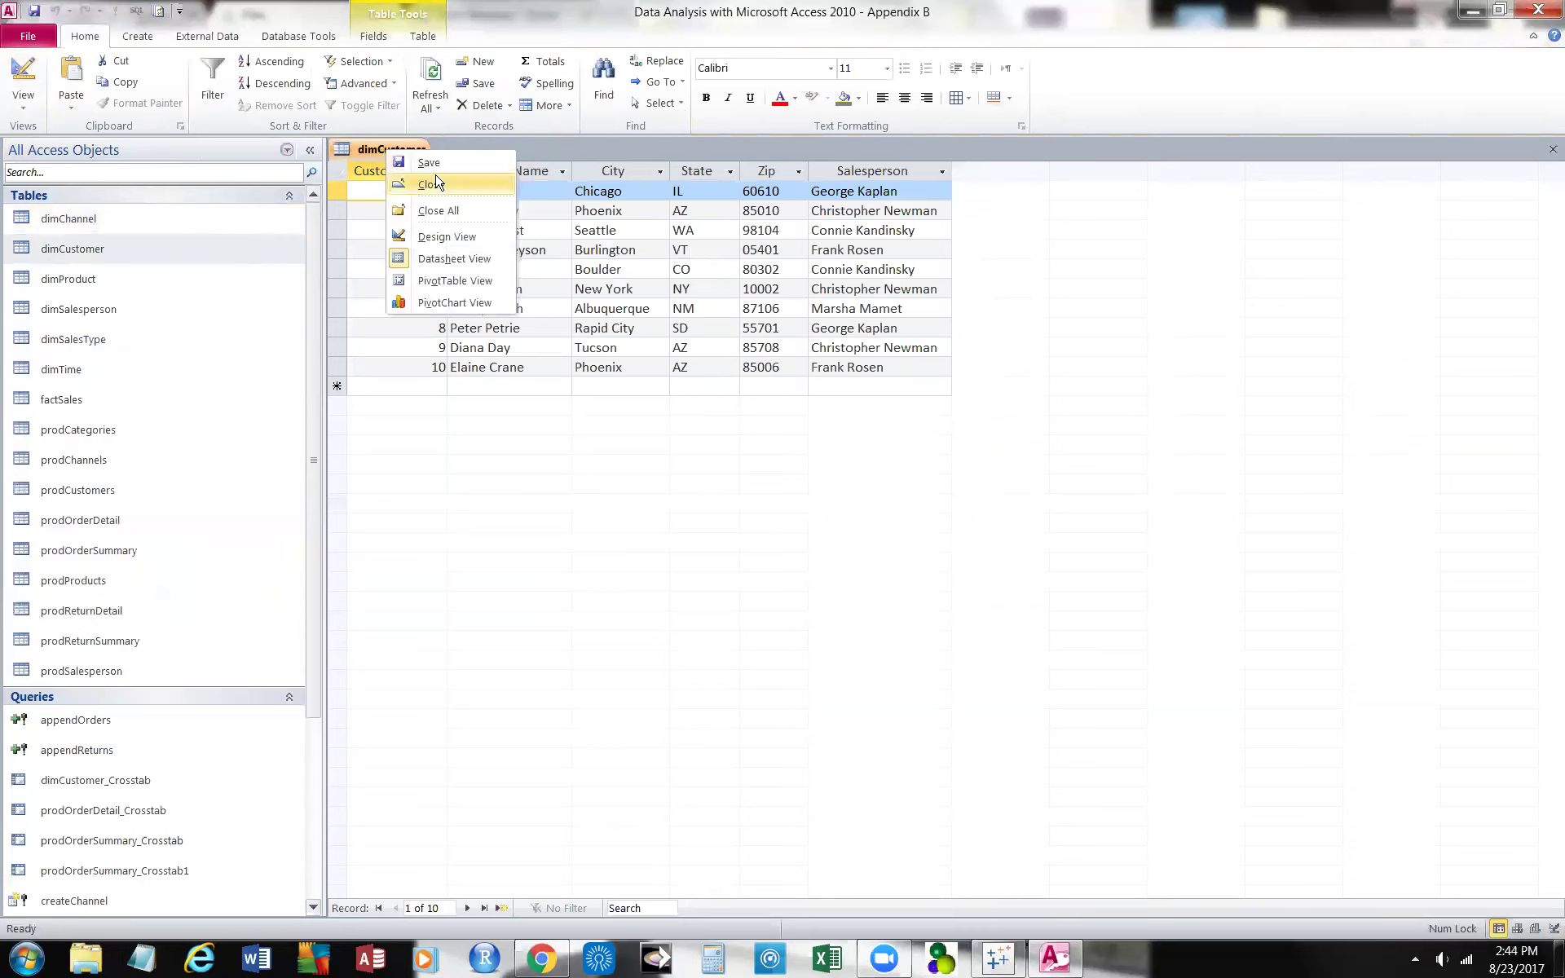
left_click(448, 187)
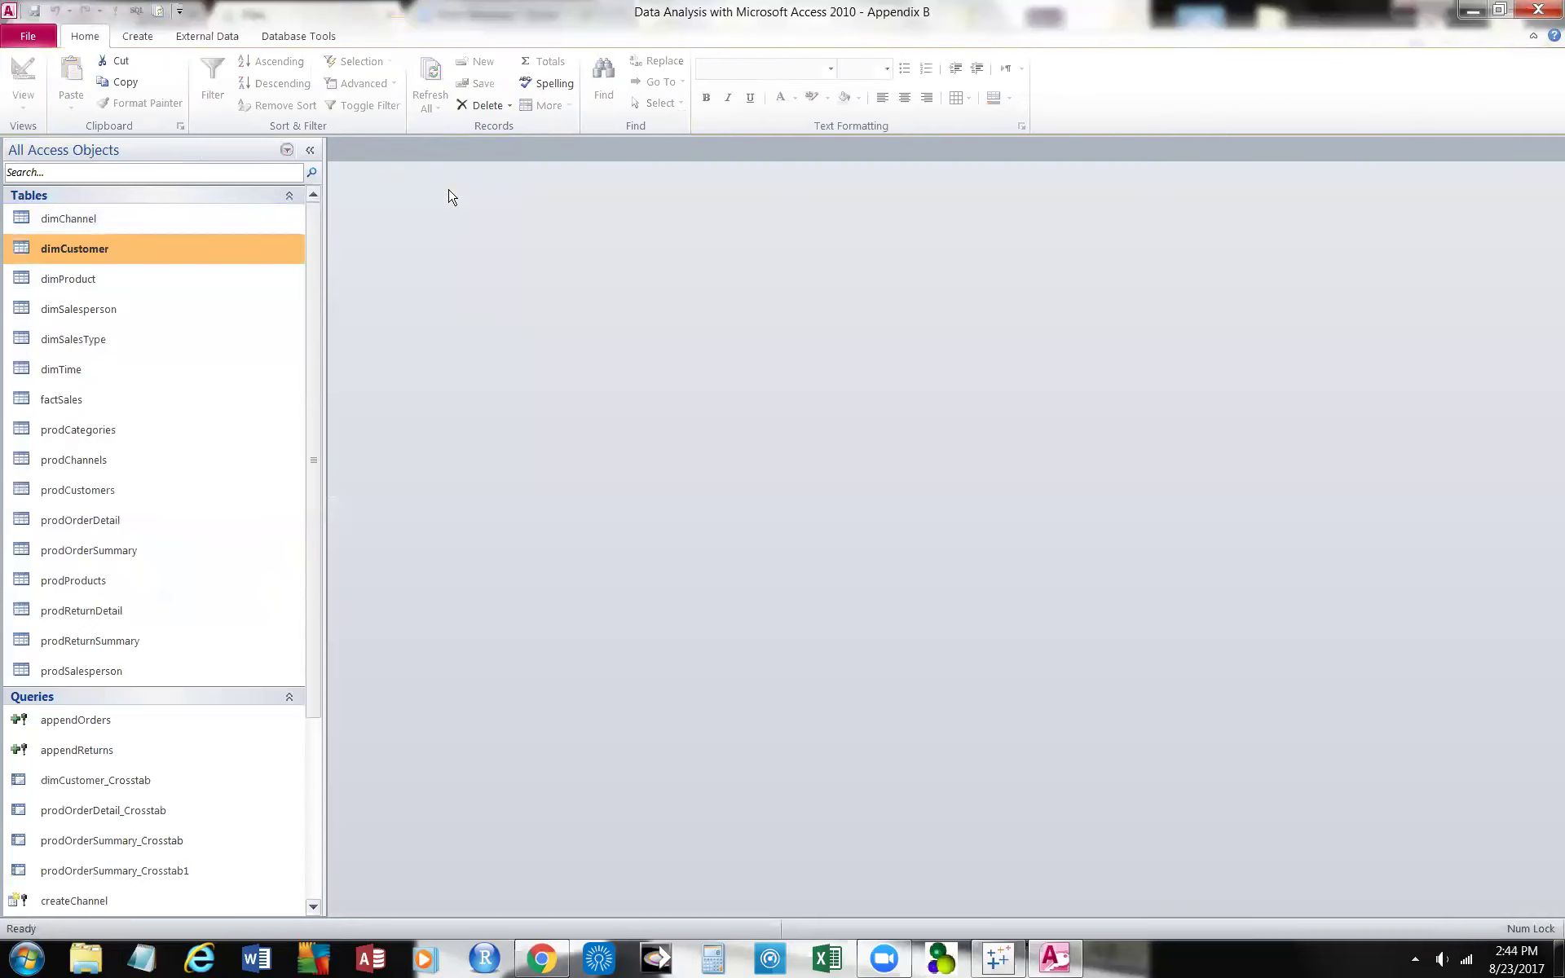
right_click(182, 283)
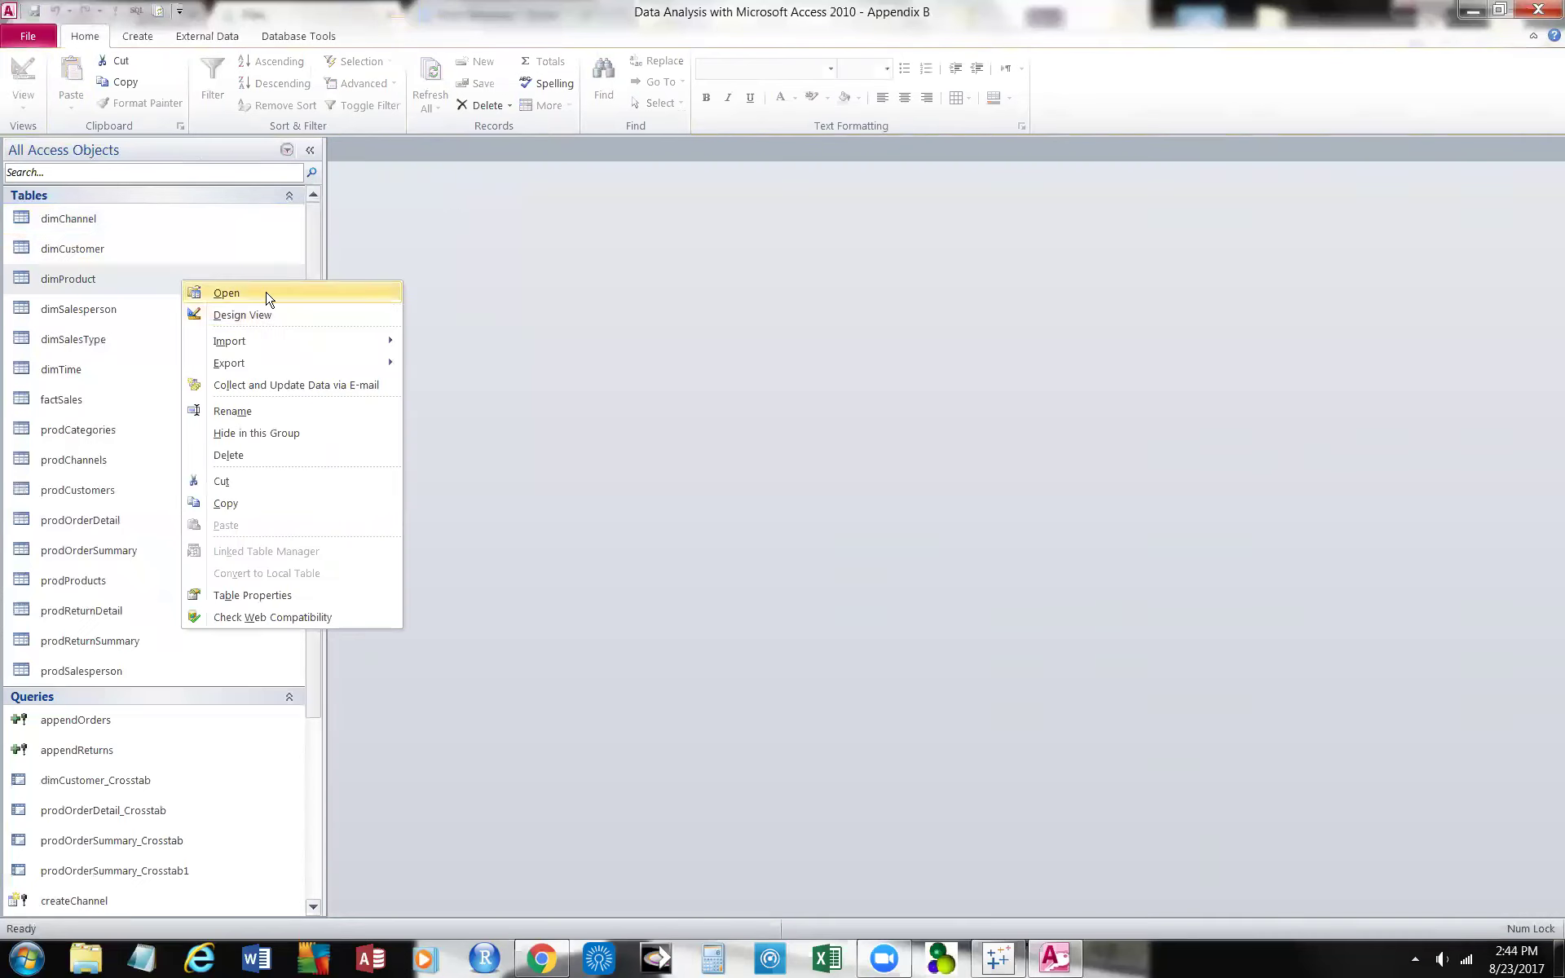
Open dimProduct, widen ProductCategory, browse the Oolong and Earl Grey records, then switch to Design view
left_click(269, 297)
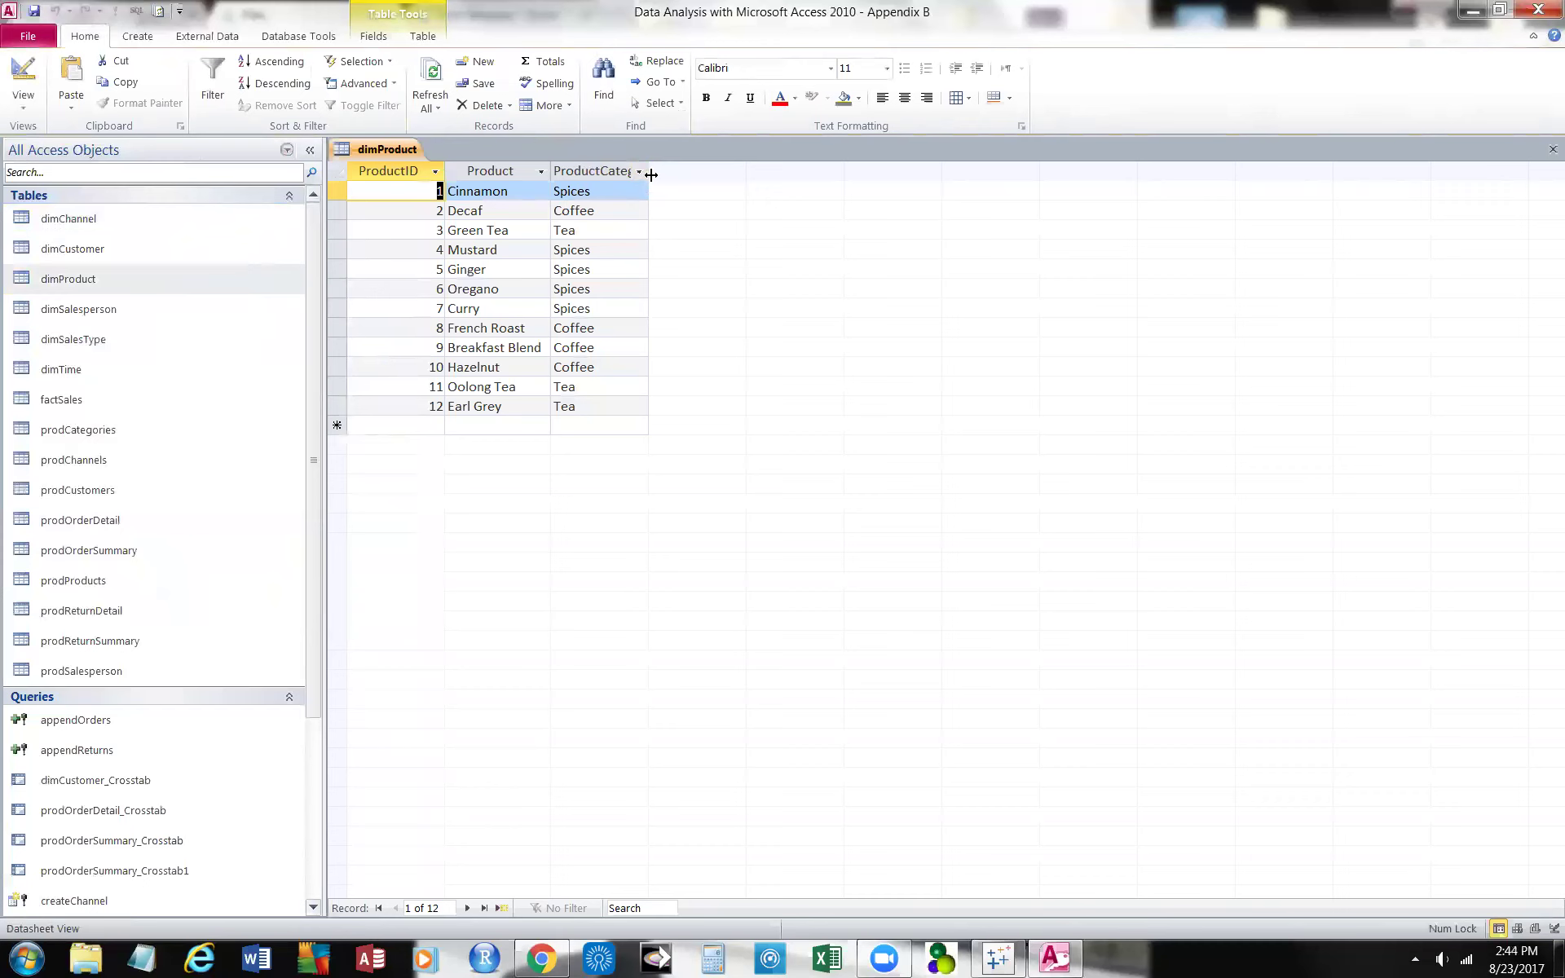
left_click_drag(648, 173, 701, 178)
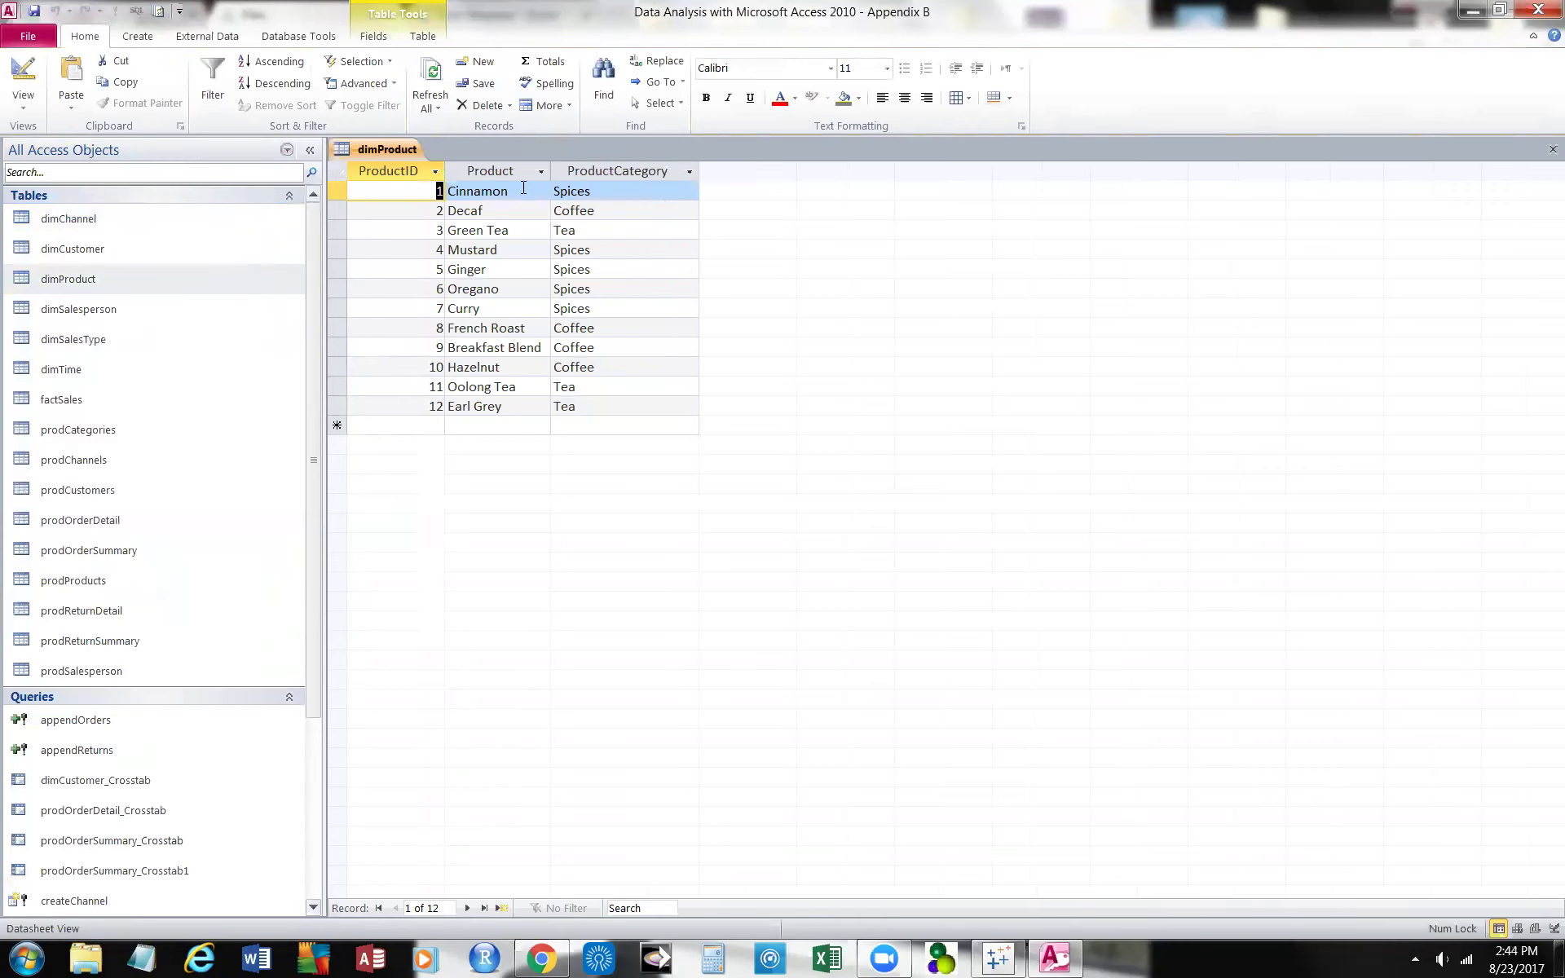
left_click(405, 420)
left_click(413, 395)
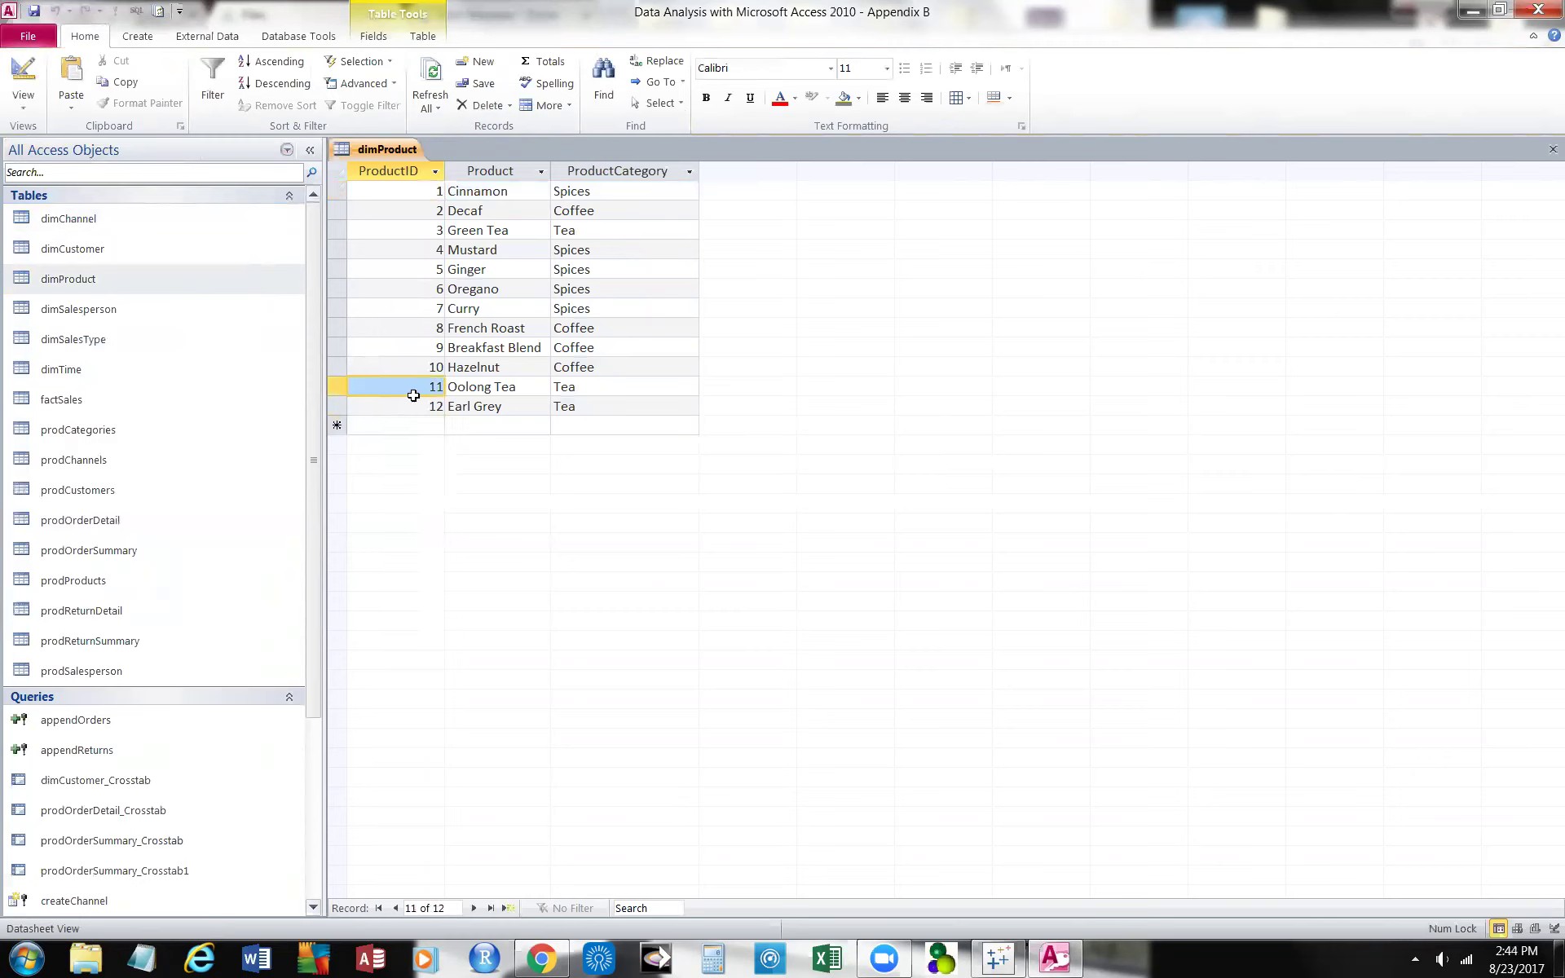
left_click(525, 408)
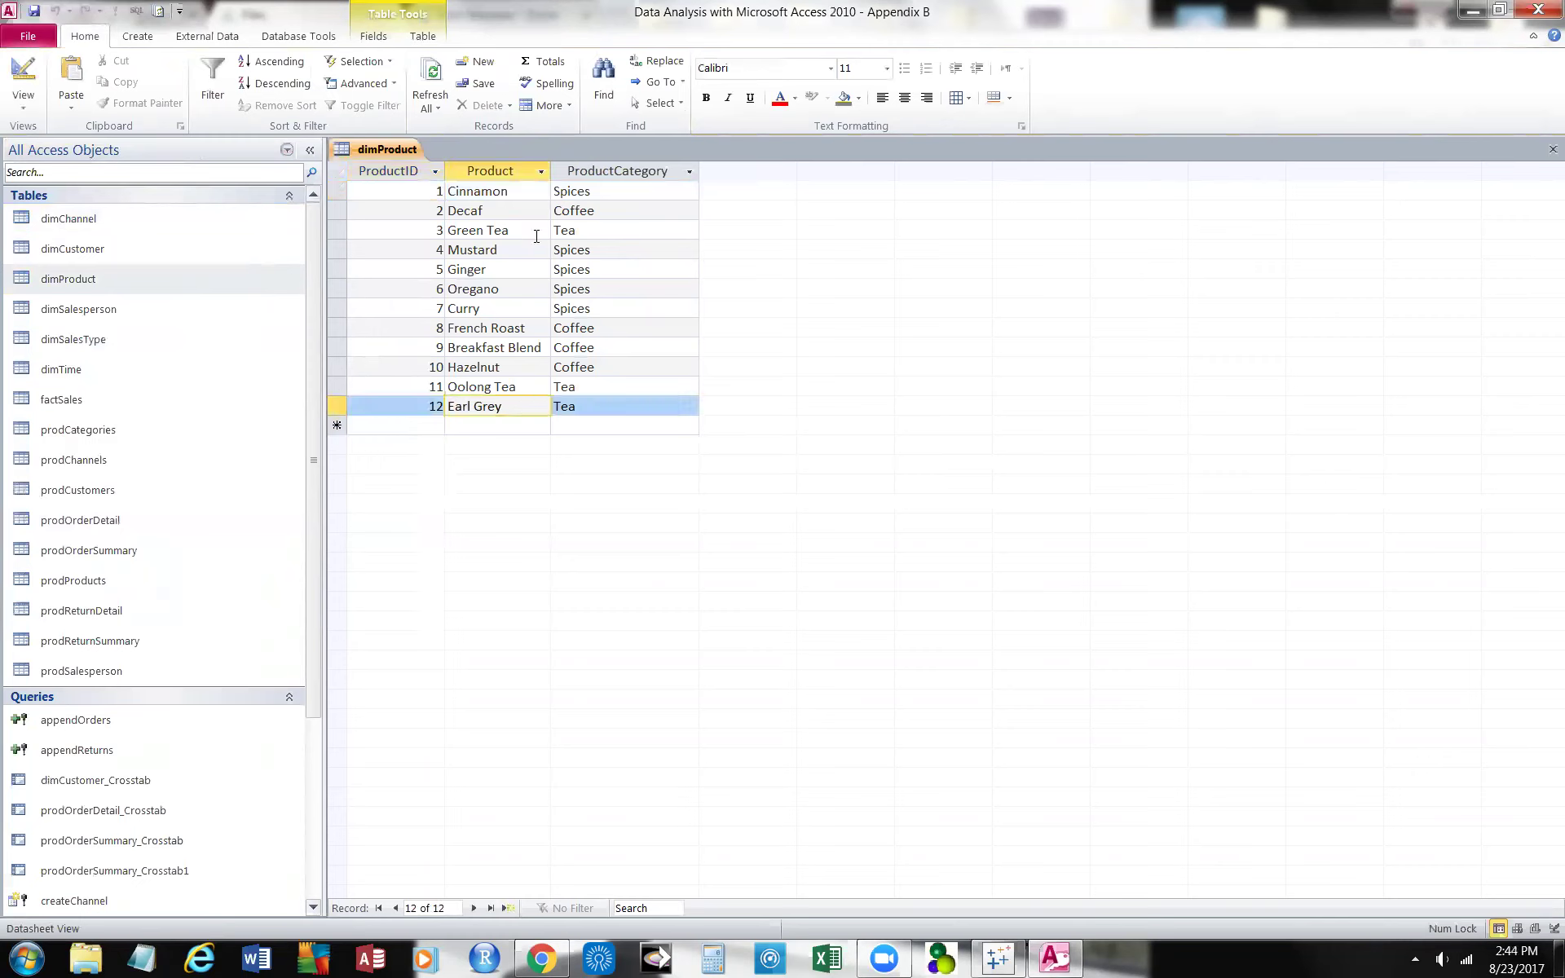
left_click(522, 170)
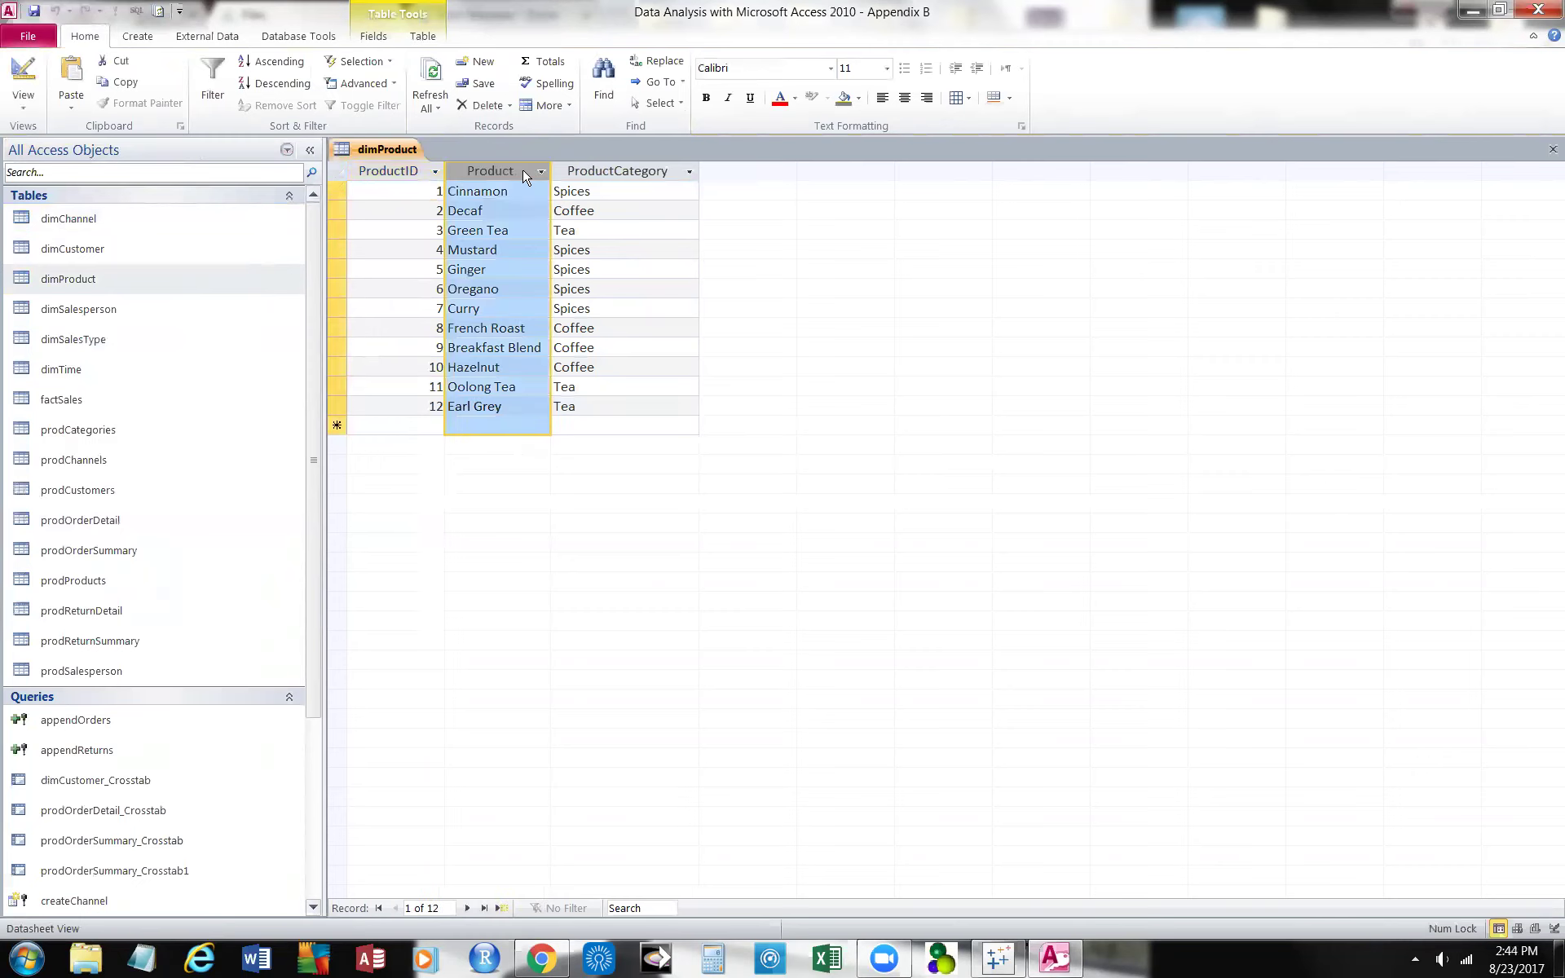
key("Tab")
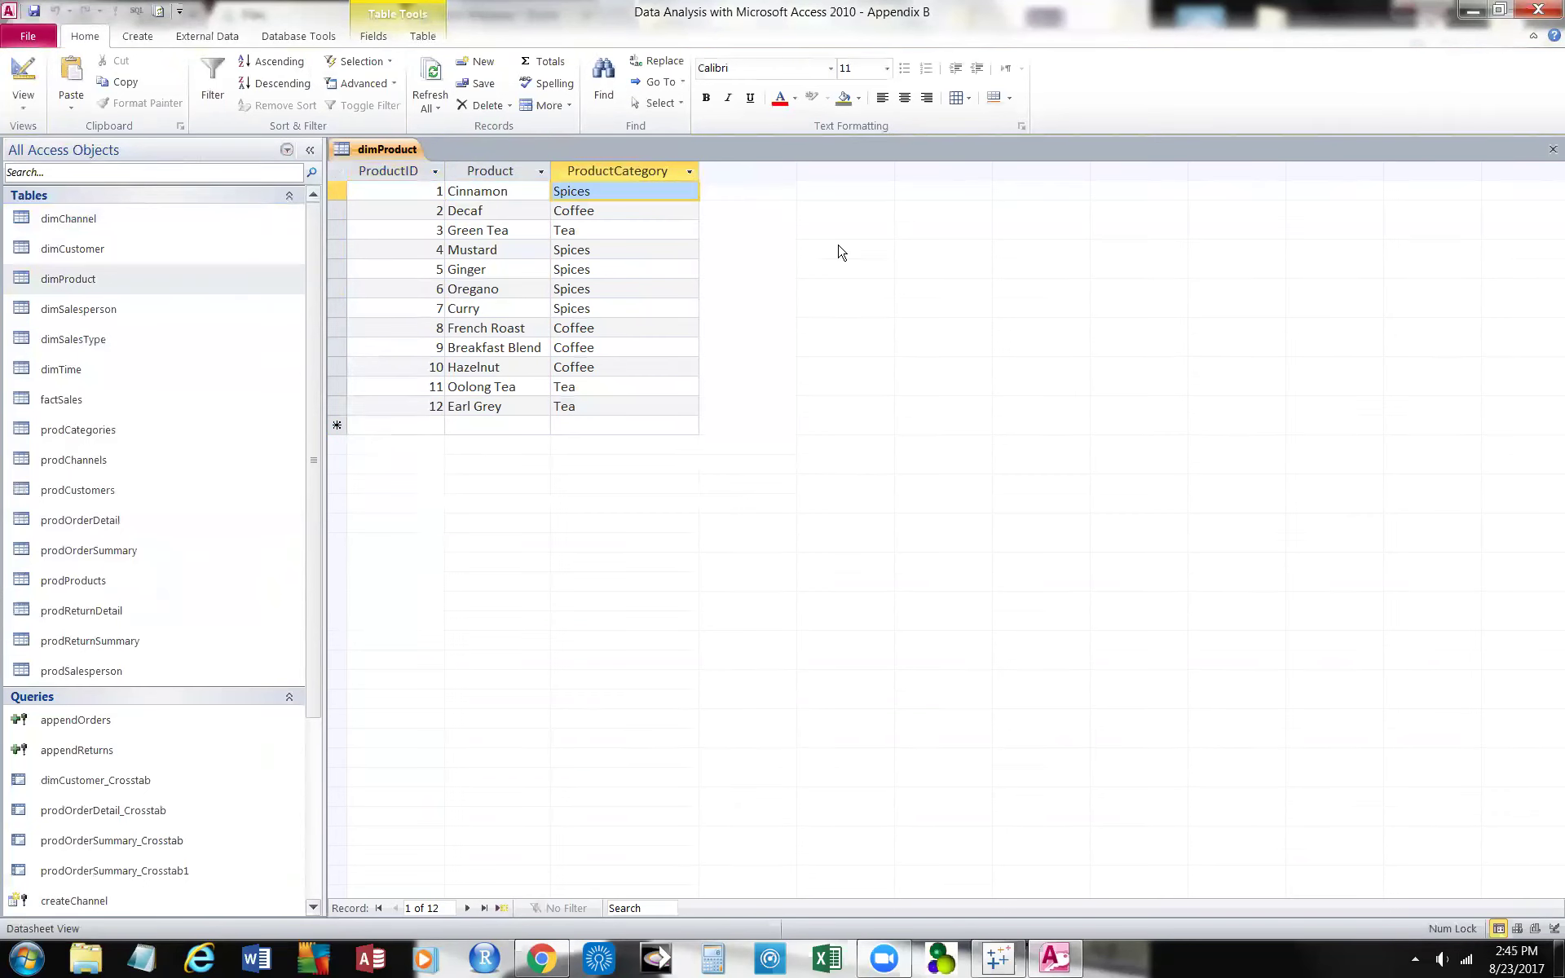
right_click(380, 149)
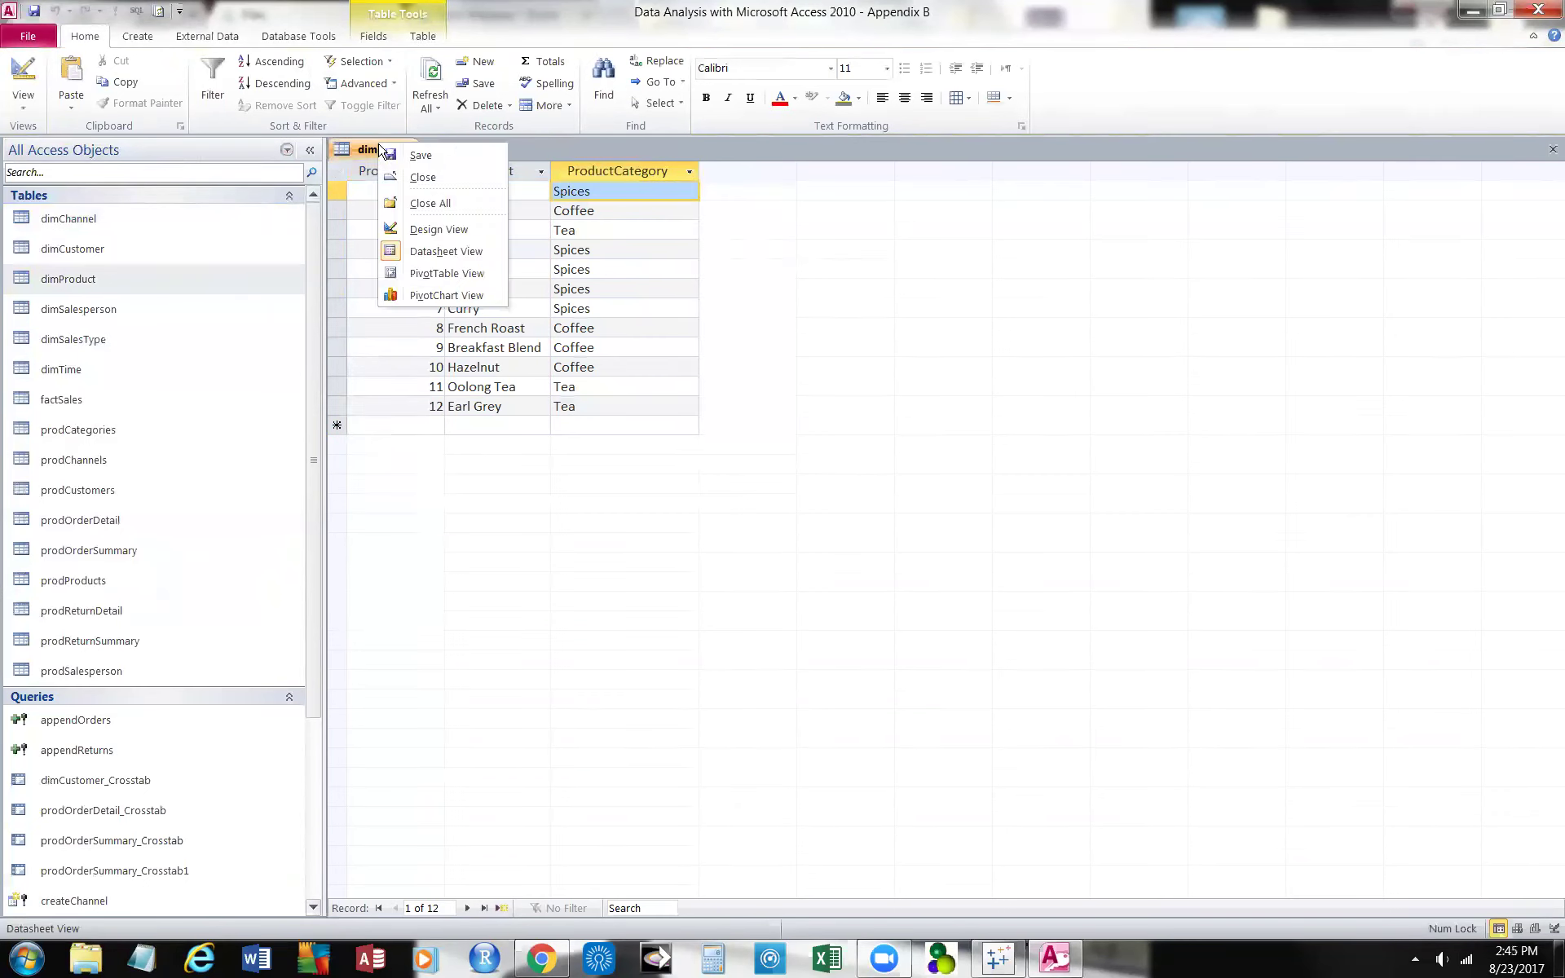
left_click(460, 232)
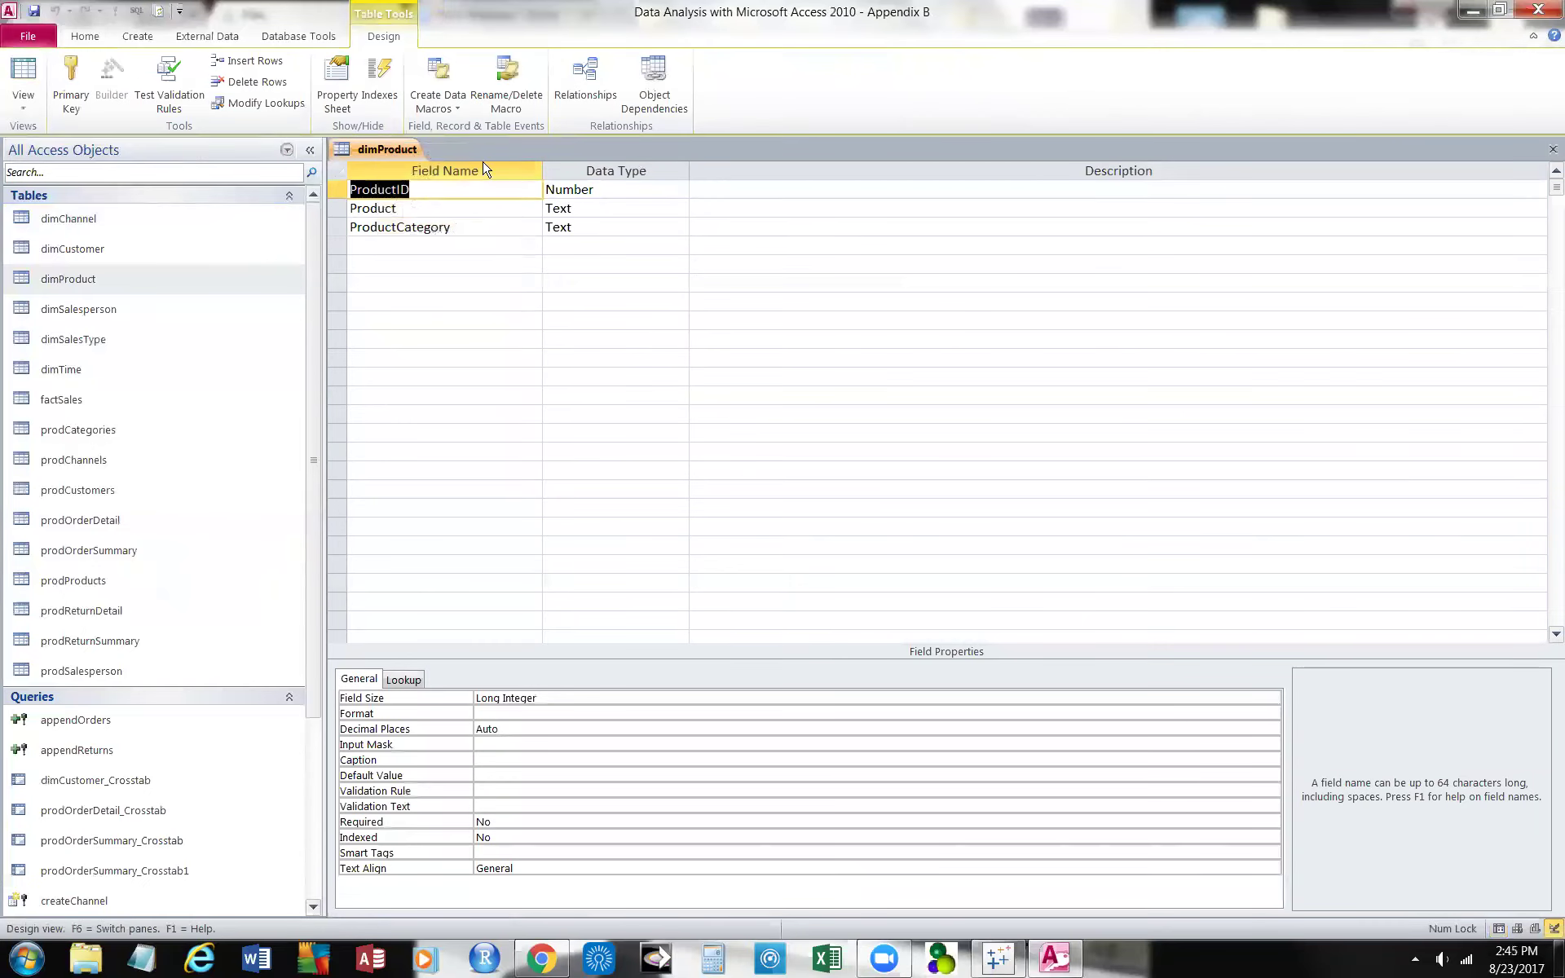
Append 'Decscription' to the Product field name, save the design, and return to the datasheet
left_click(442, 184)
left_click(436, 204)
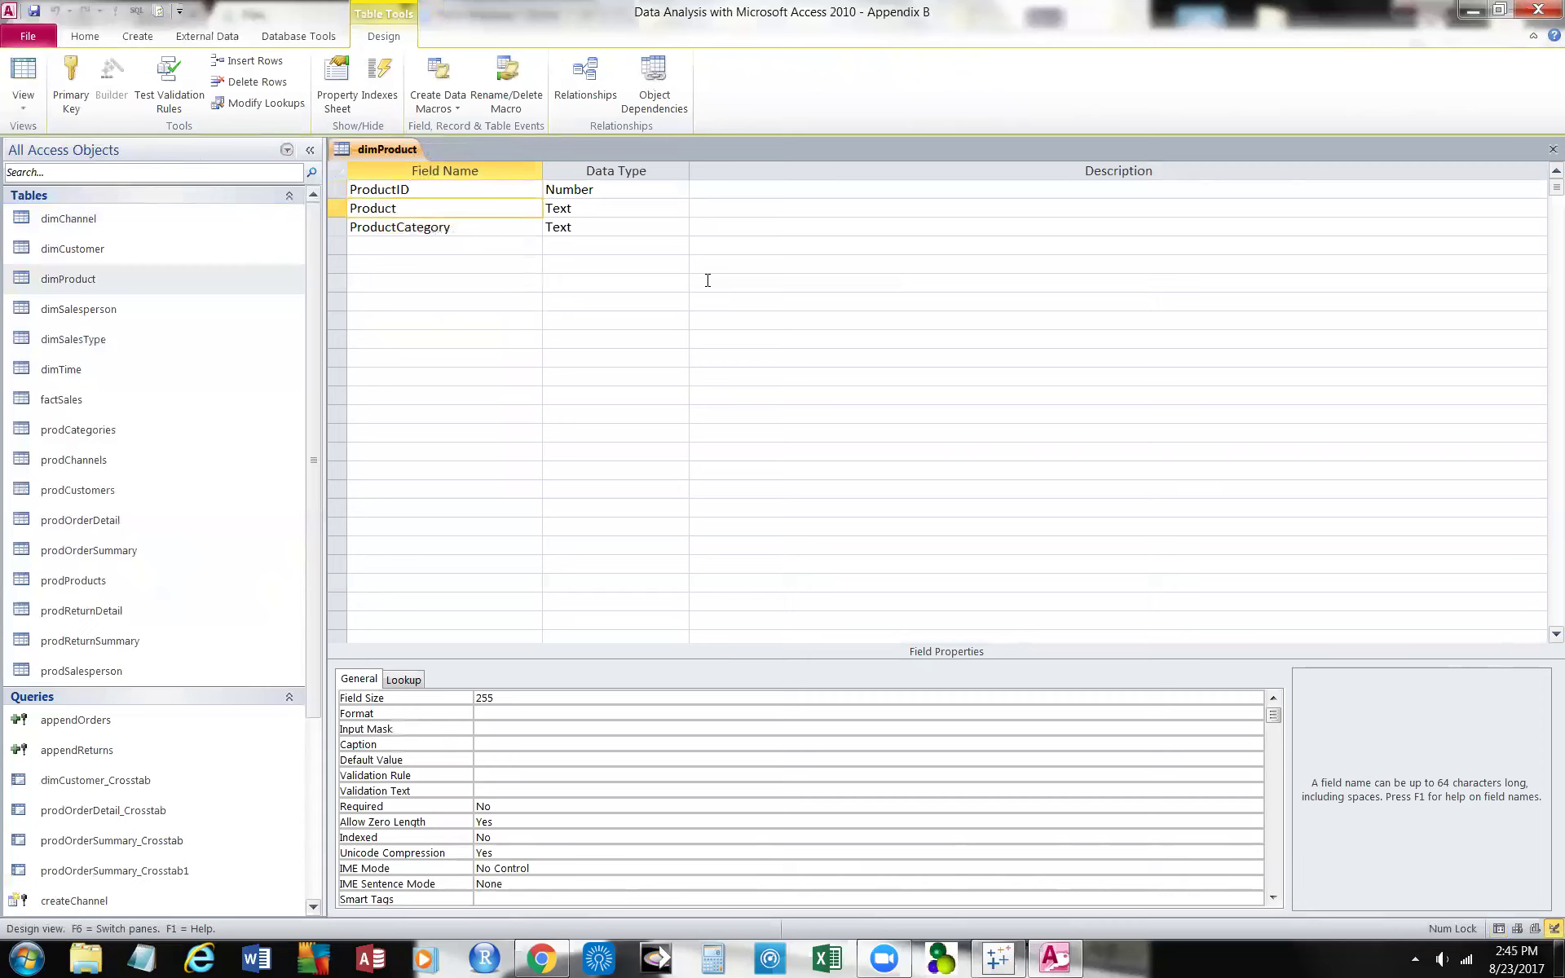
type("Decscription")
right_click(388, 151)
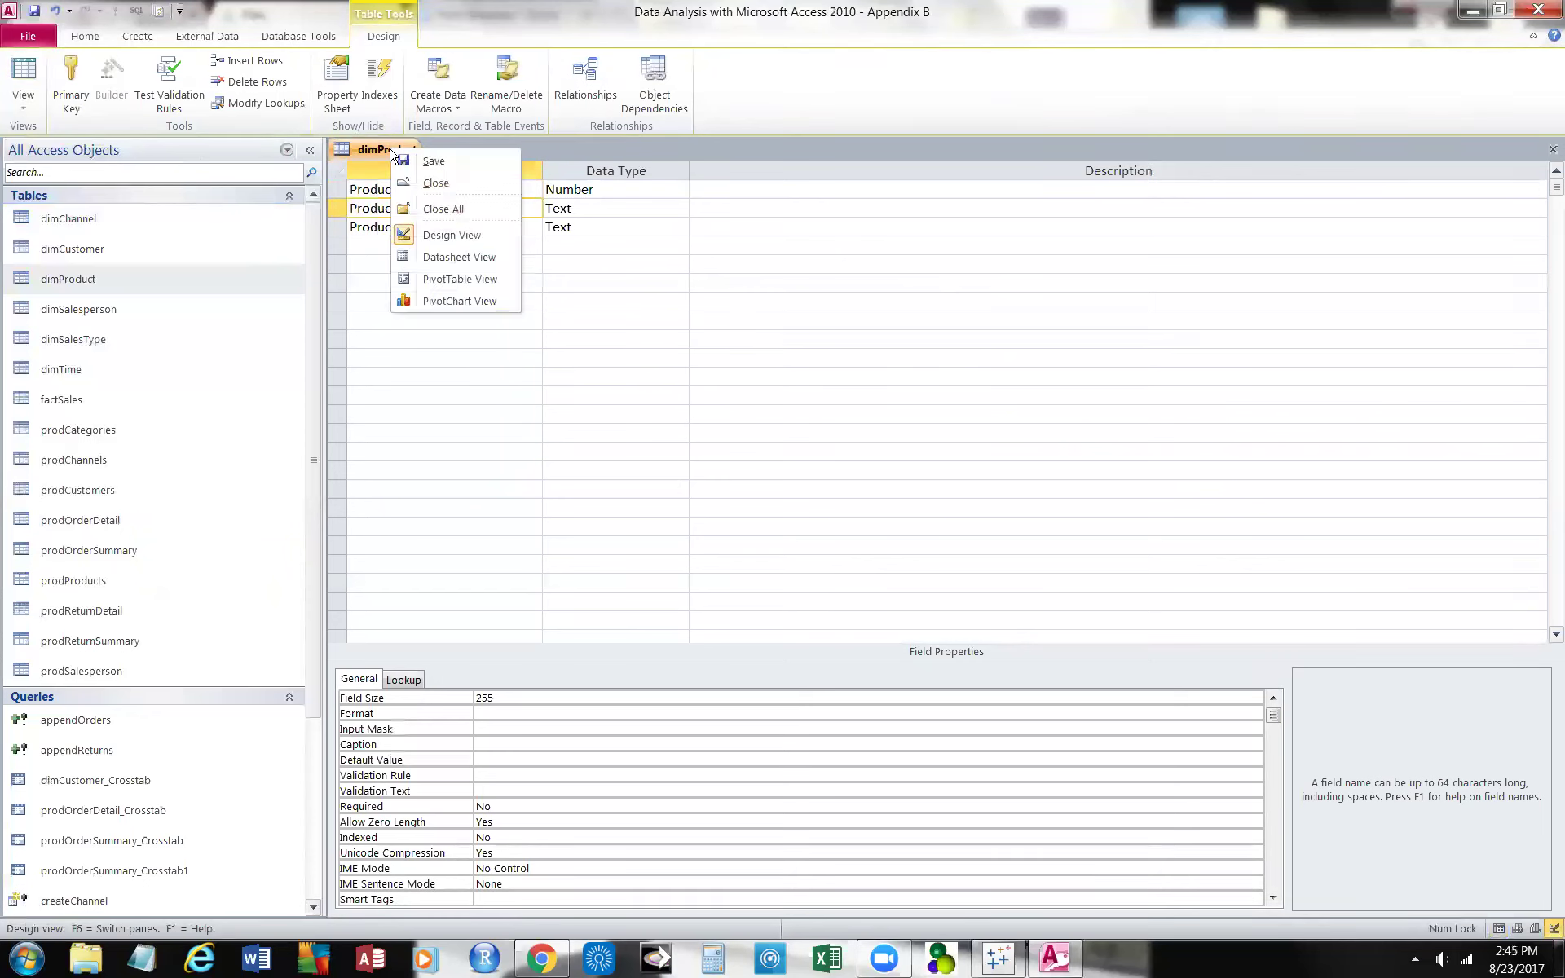
left_click(442, 167)
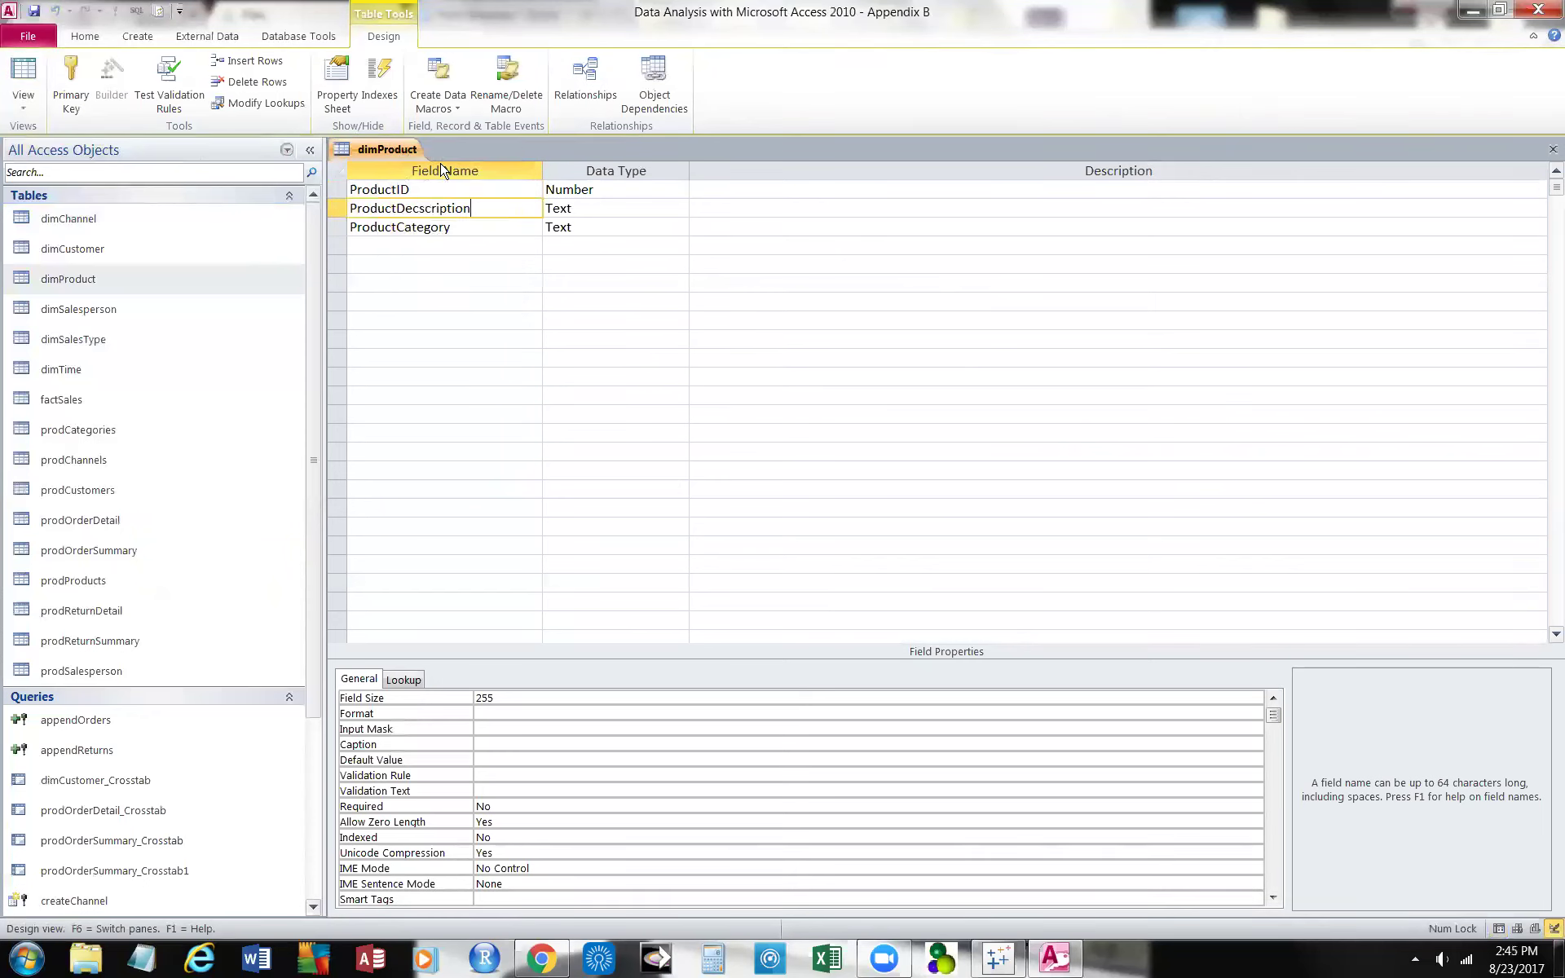
left_click(23, 73)
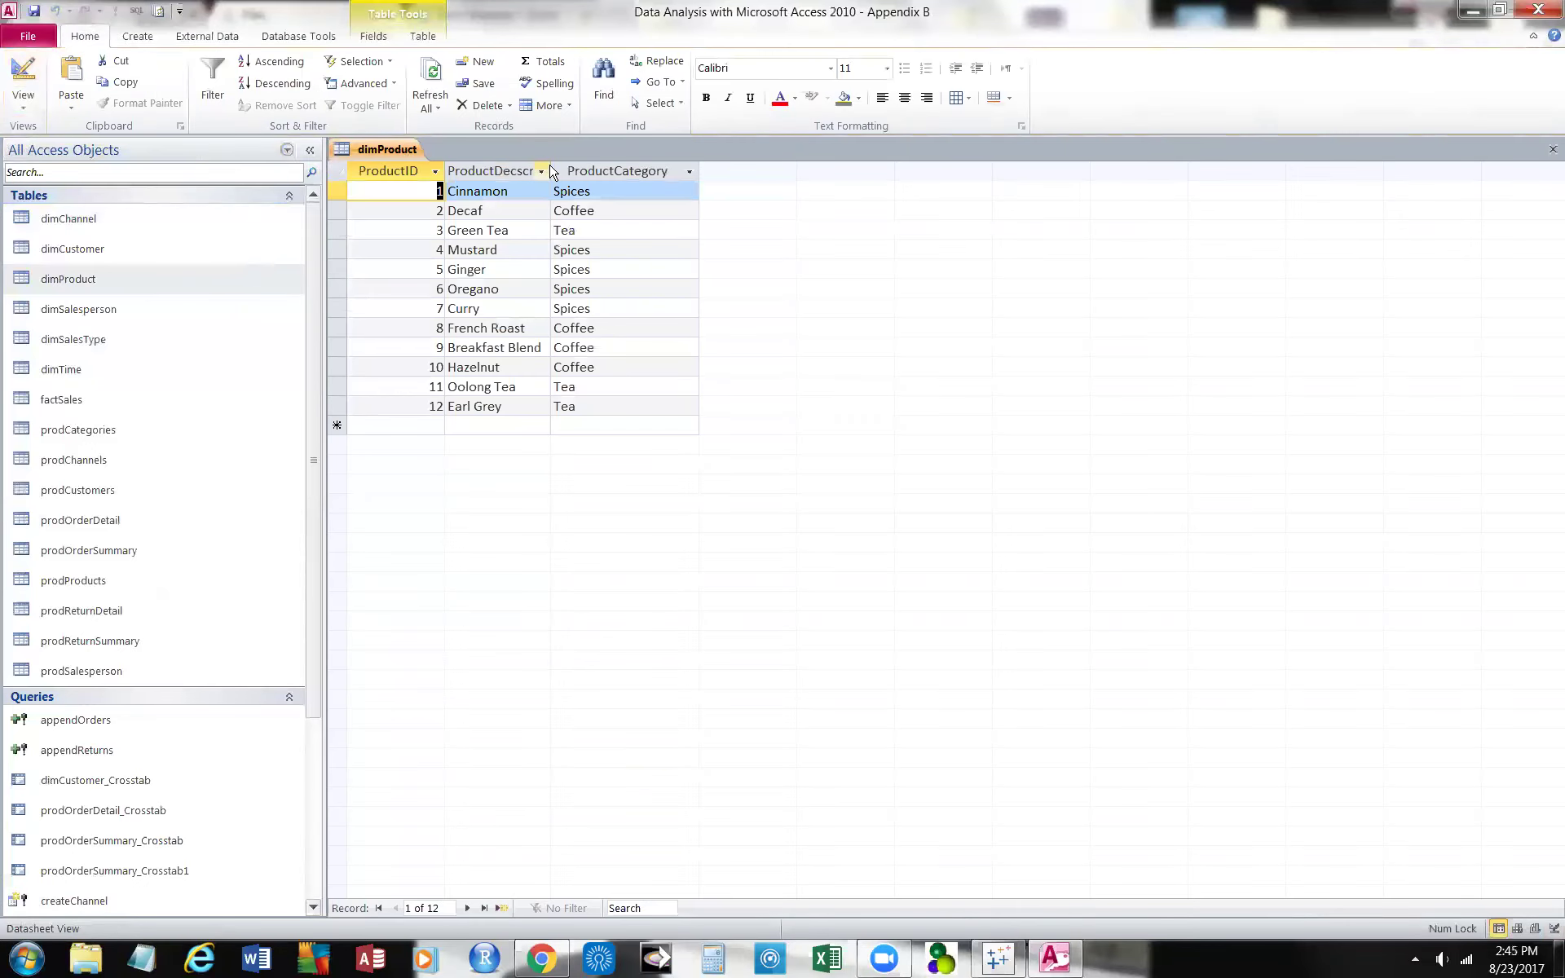
Widen the ProductDecscription column to show its full name, then go back to dimProduct's Design view
left_click_drag(551, 171, 646, 180)
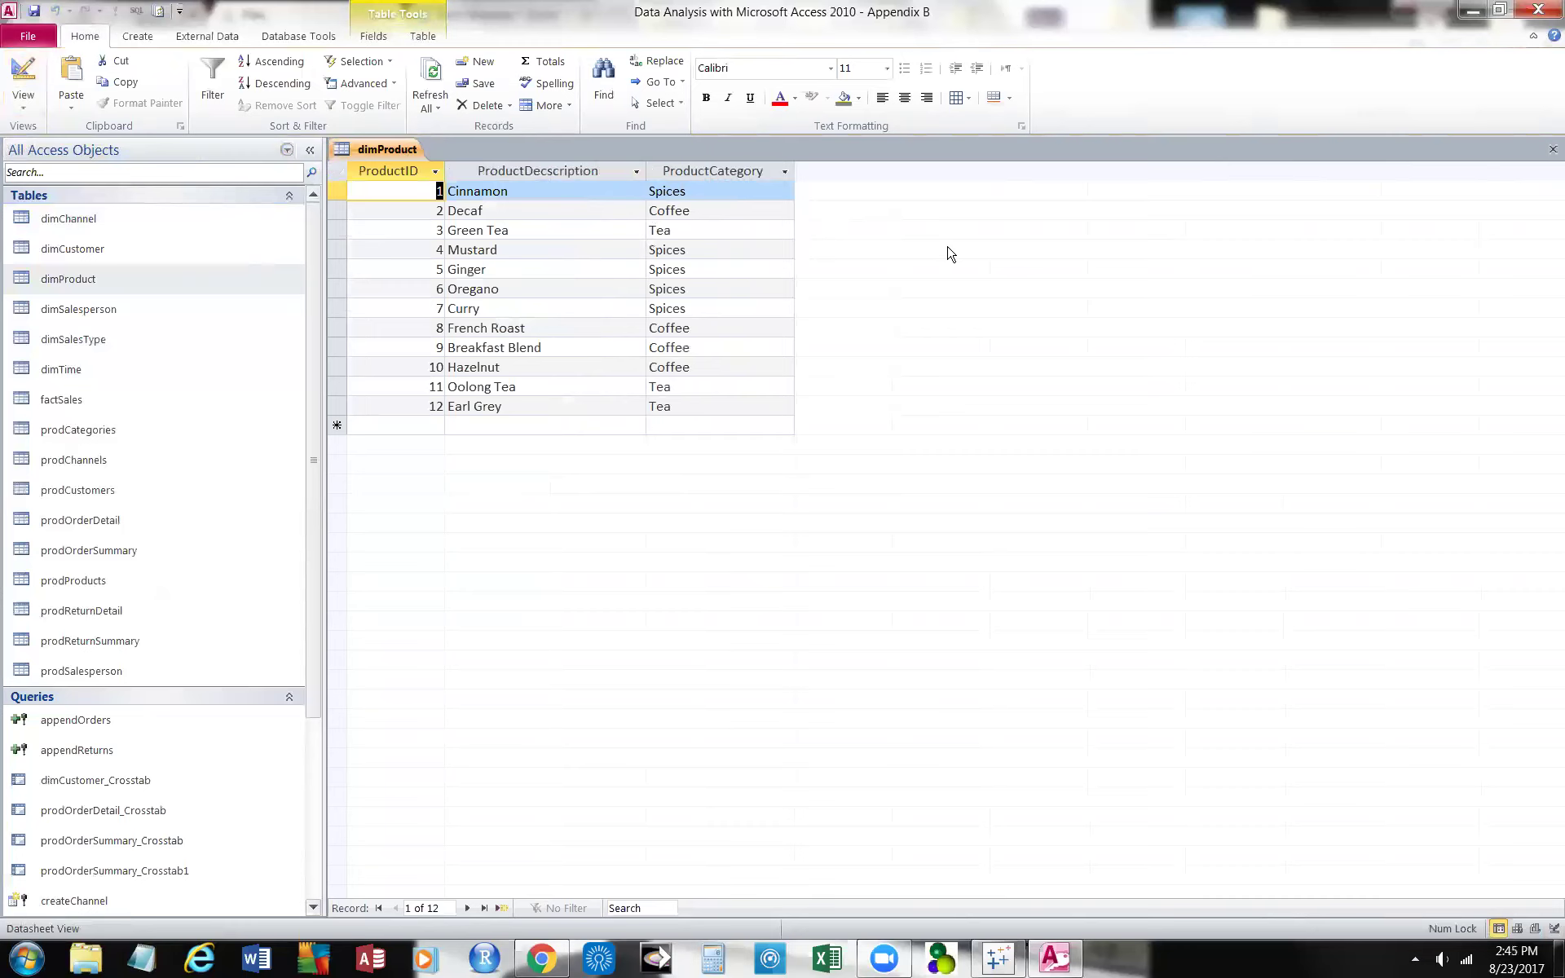
left_click(22, 73)
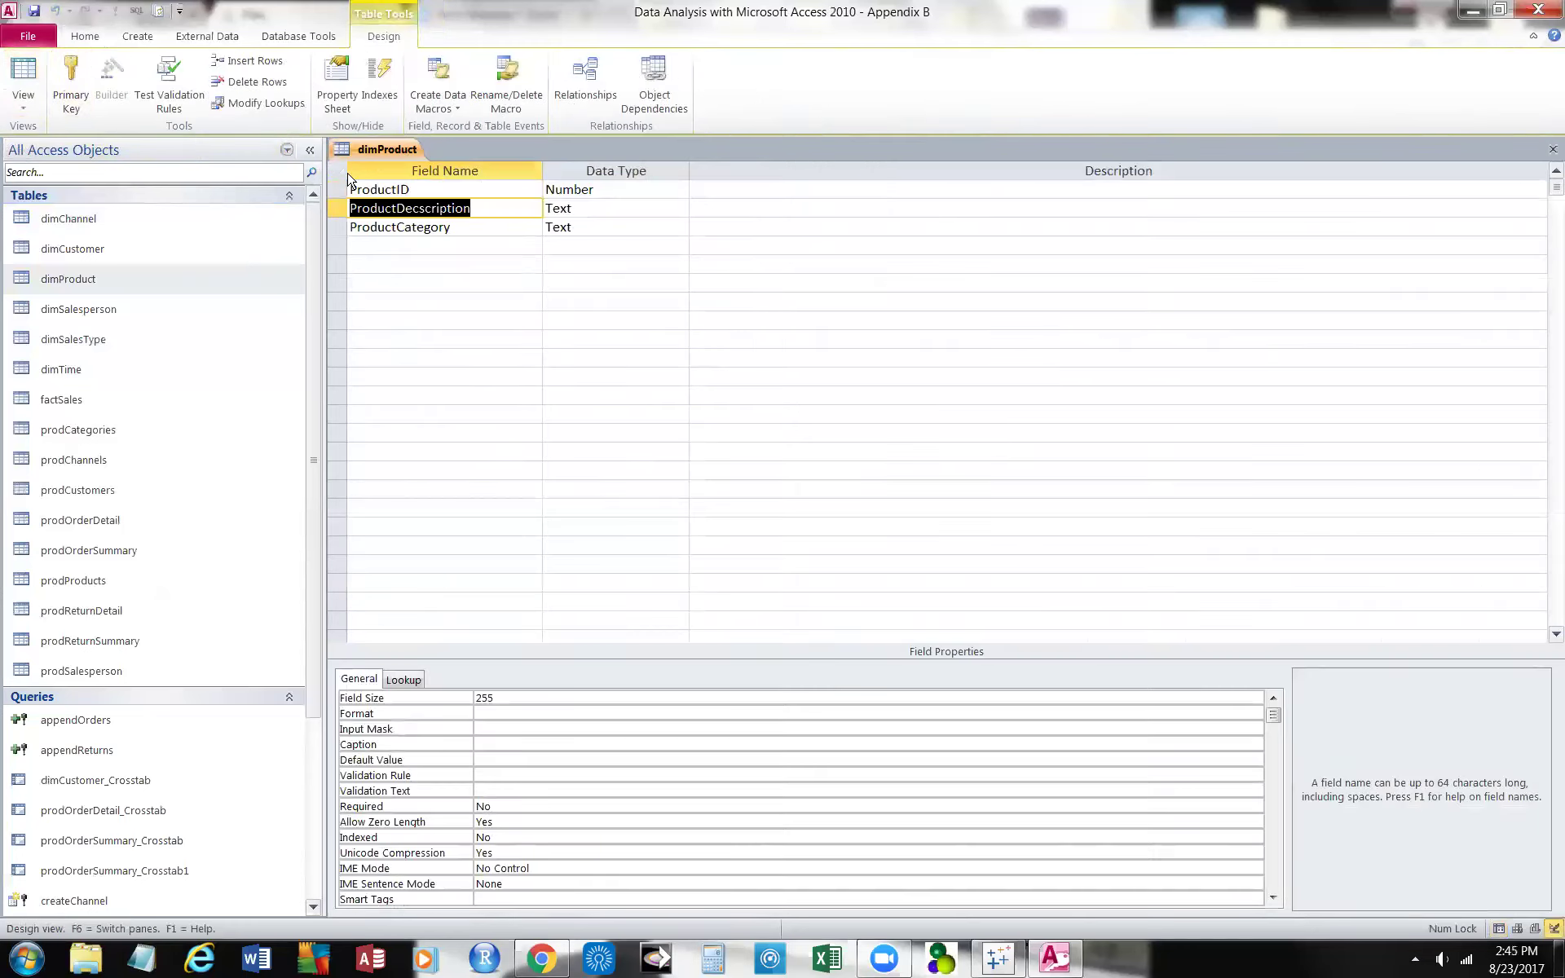
Rename the ProductDecscription field back to Product and save dimProduct, returning to its datasheet
left_click(486, 210)
key("BackSpace")
key("BackSpace")
key("BackSpace")
key("BackSpace")
key("BackSpace")
key("BackSpace")
key("BackSpace")
key("BackSpace")
key("BackSpace")
key("BackSpace")
key("BackSpace")
key("BackSpace")
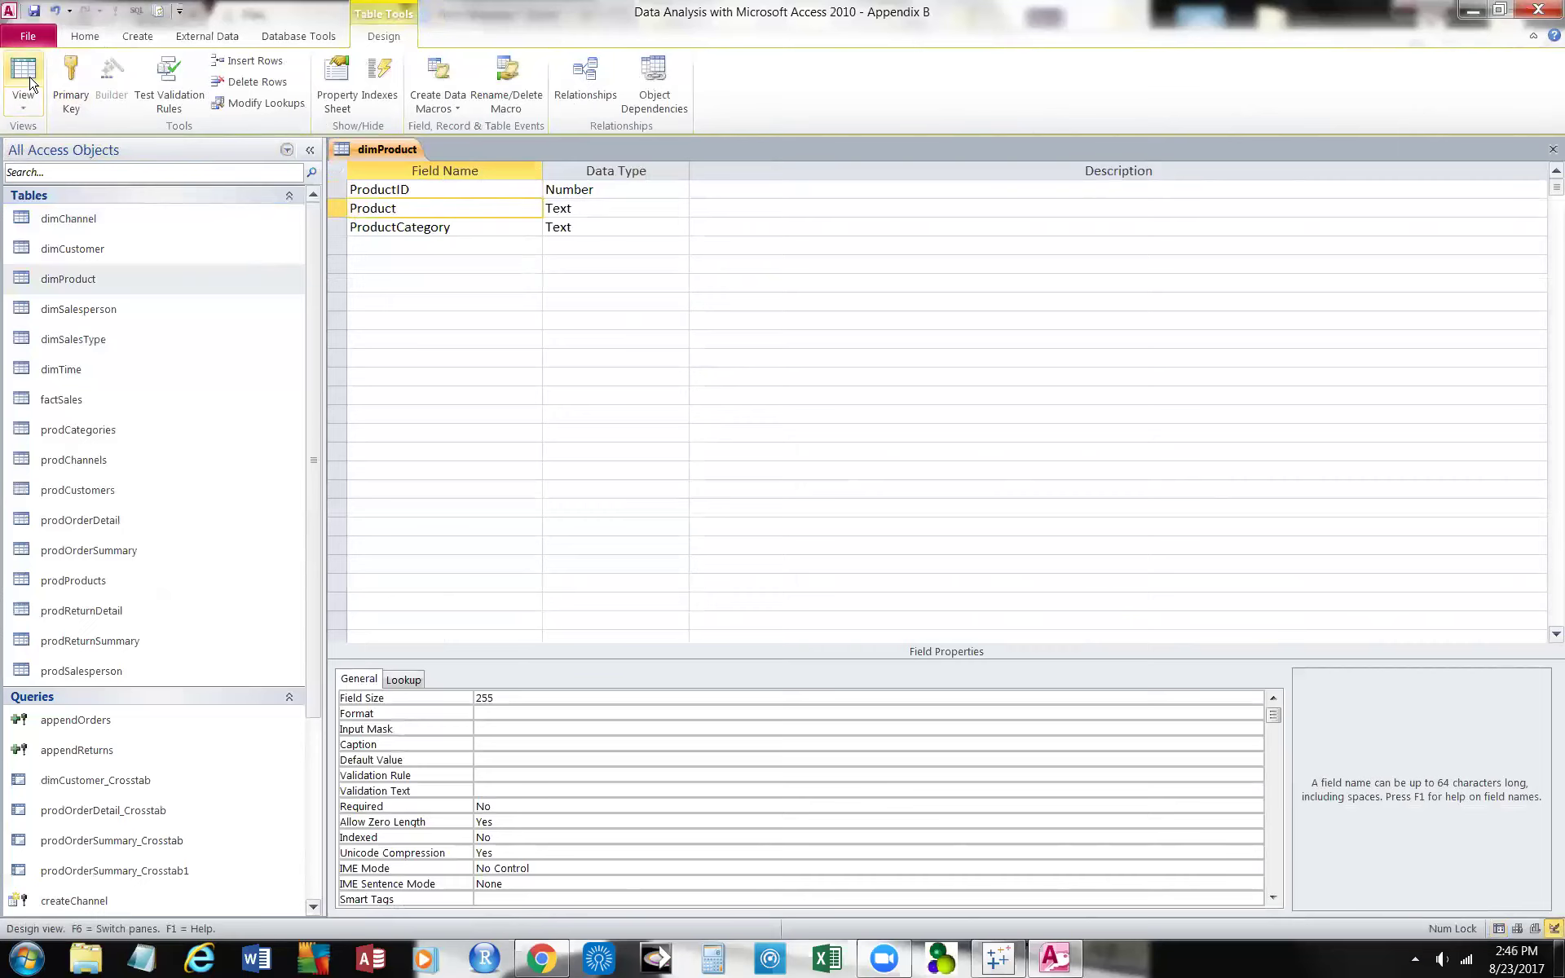
left_click(466, 261)
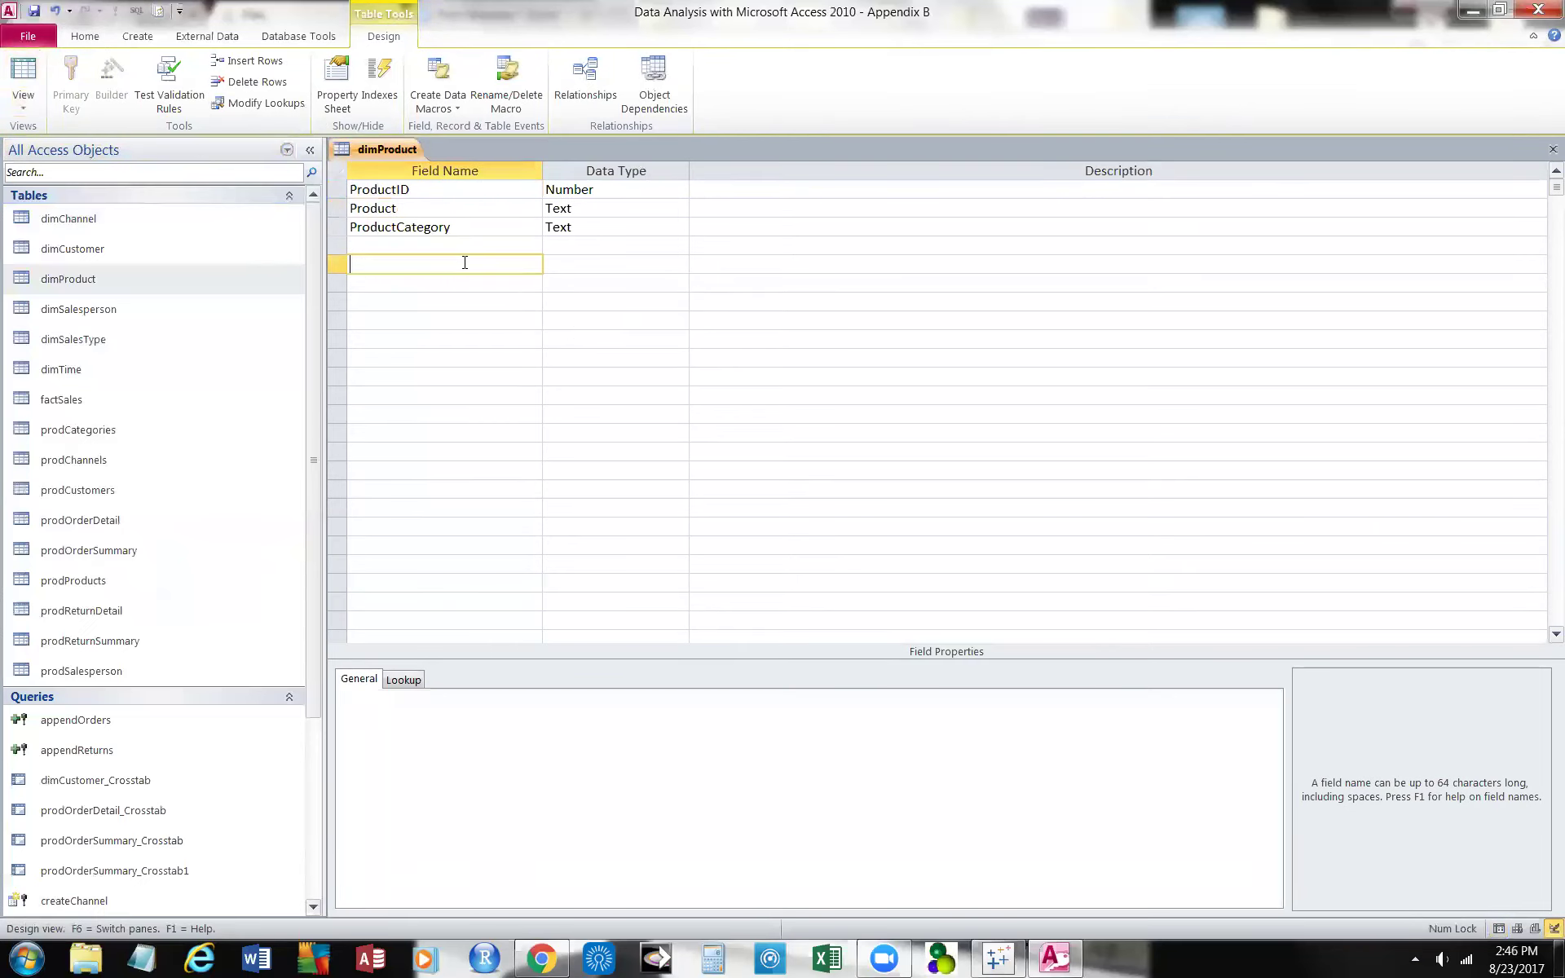
left_click(27, 75)
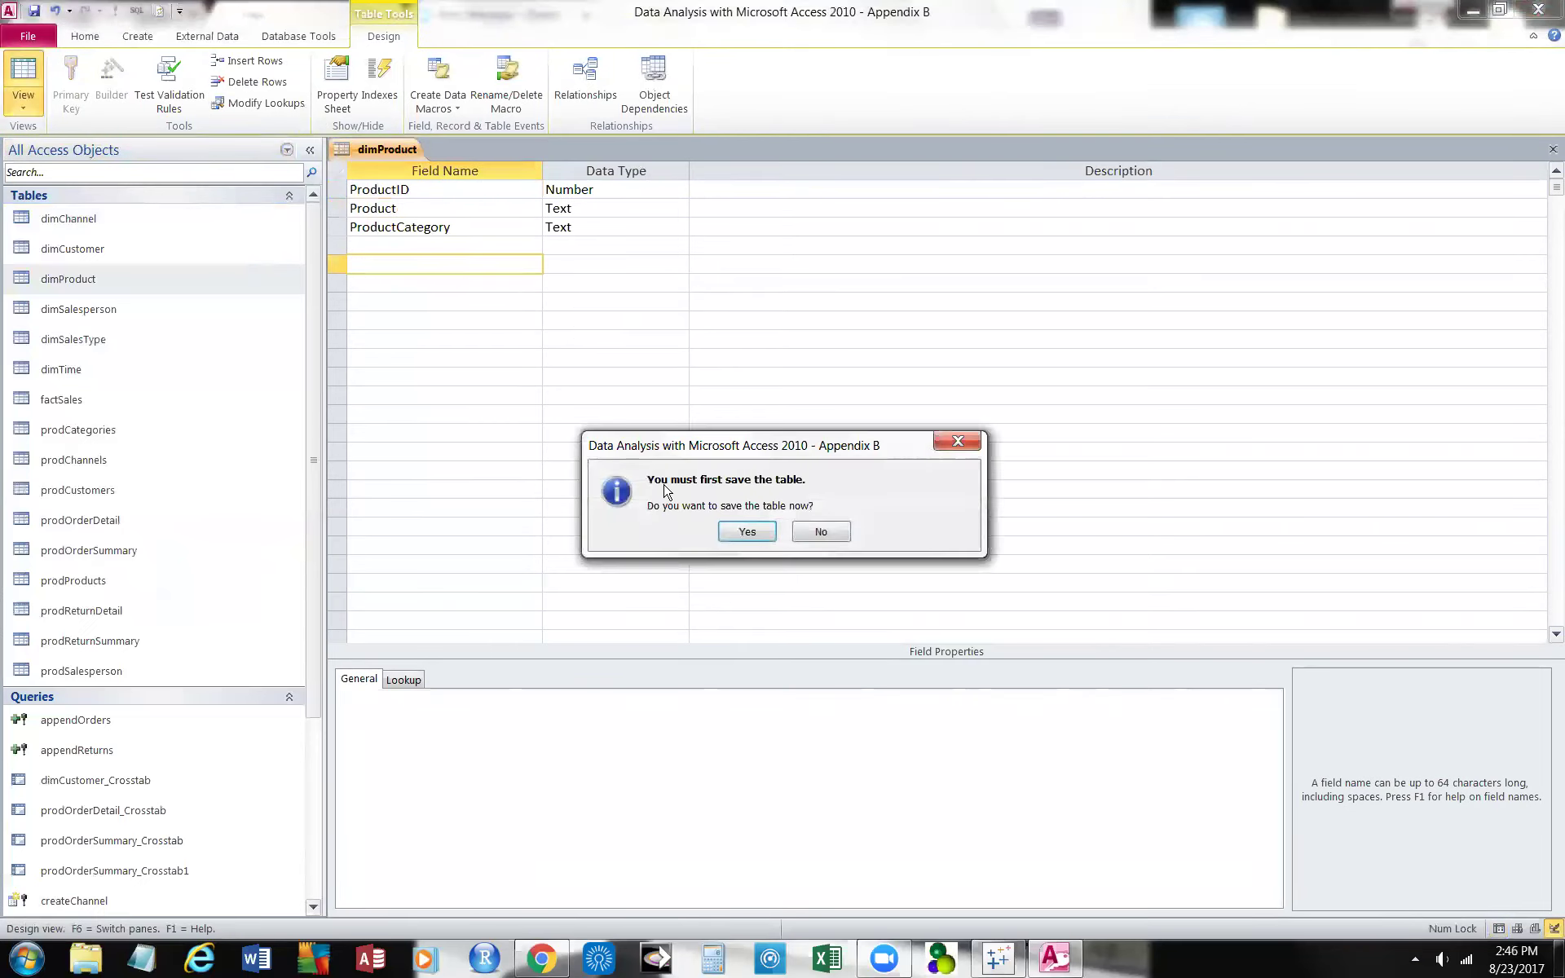
left_click(750, 529)
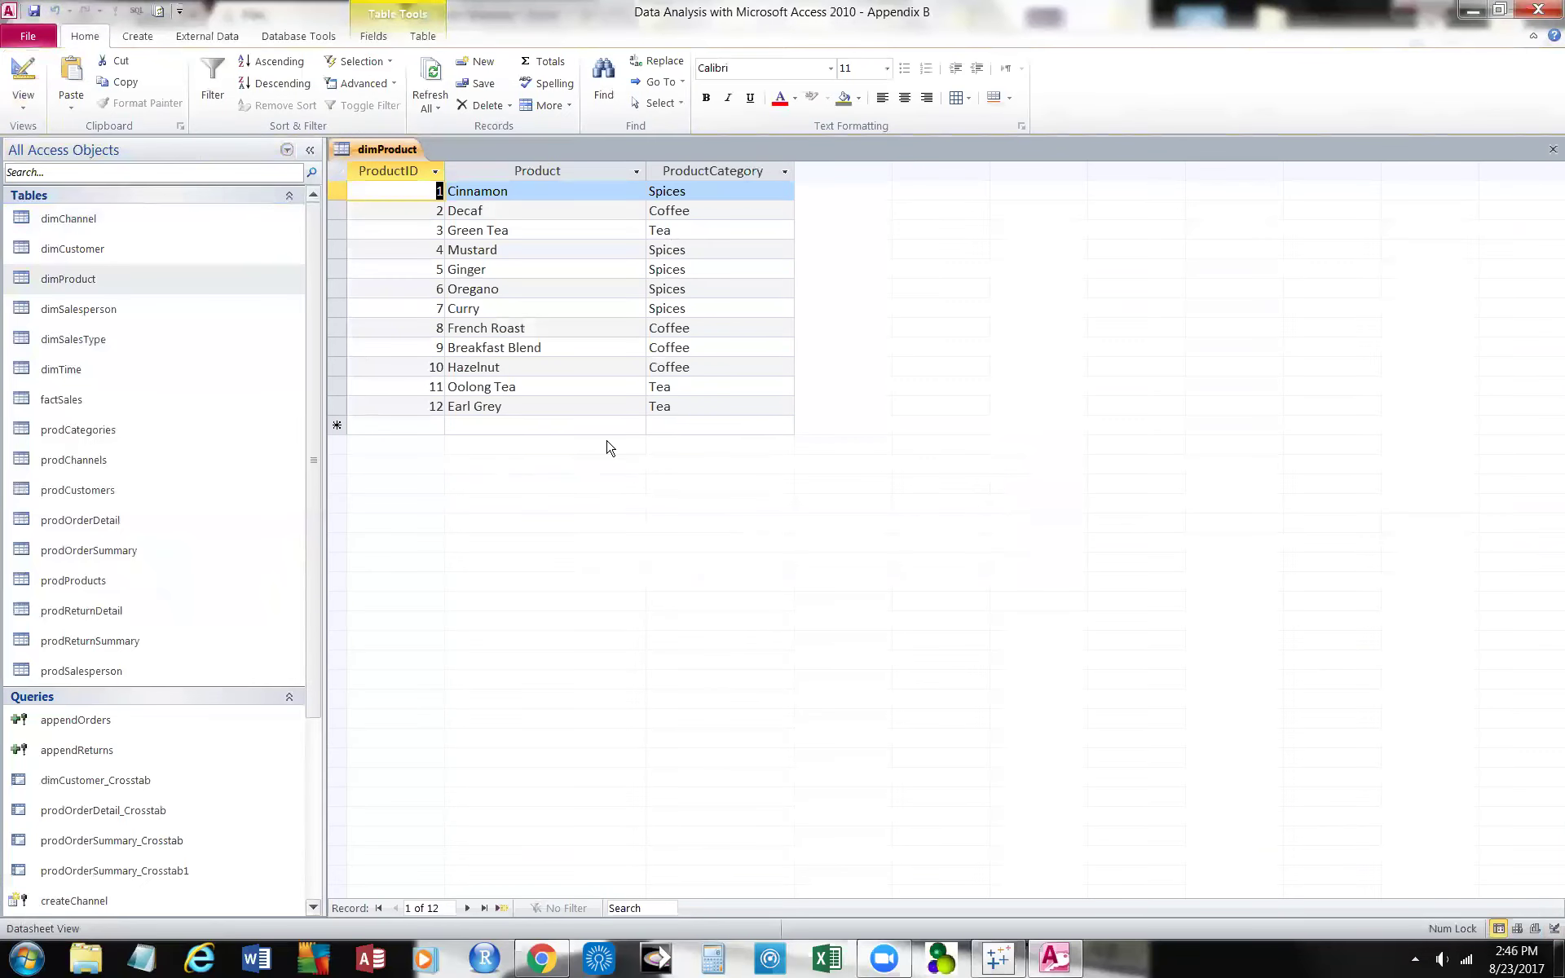
Step through the new-record row's fields to ProductCategory in the 12-record datasheet
left_click(434, 424)
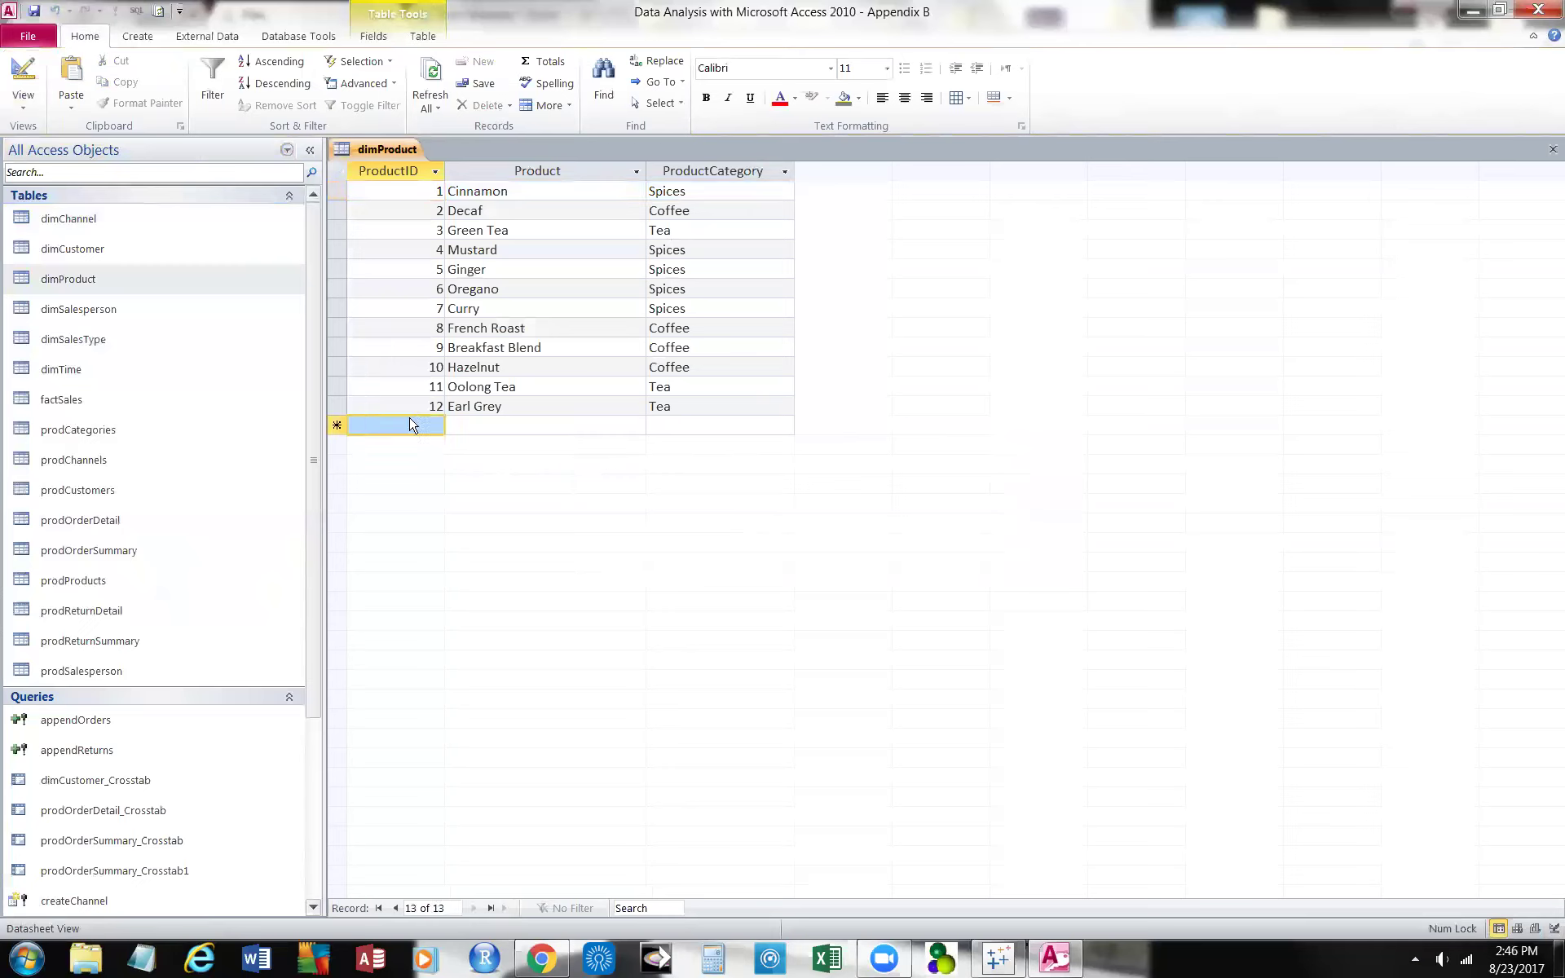
key("Tab")
left_click(665, 425)
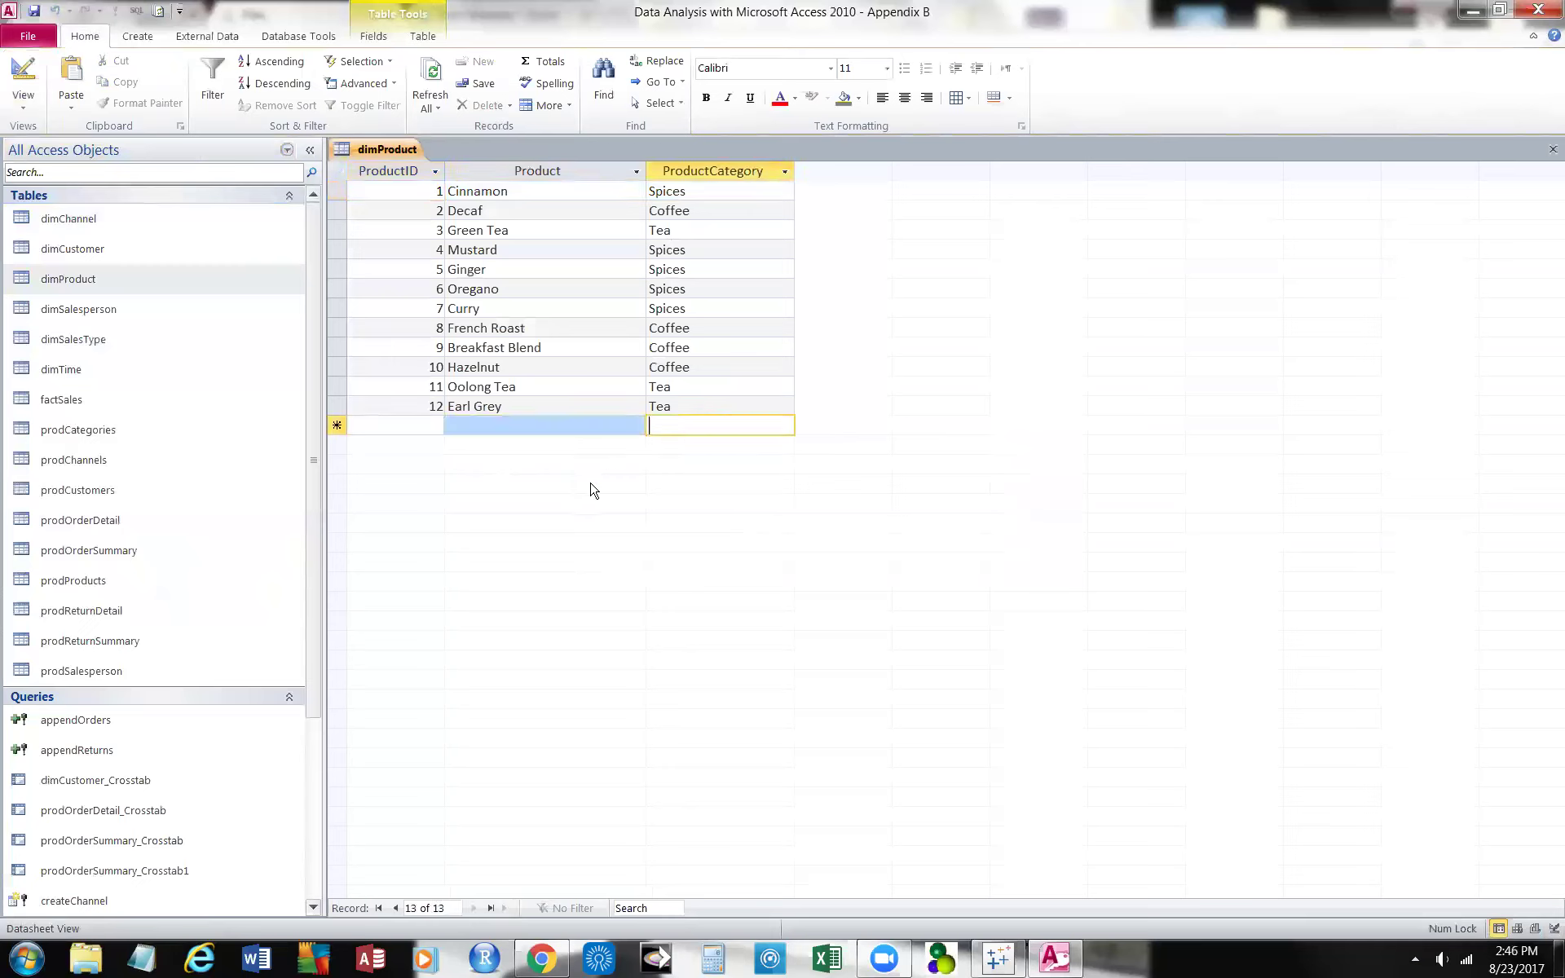